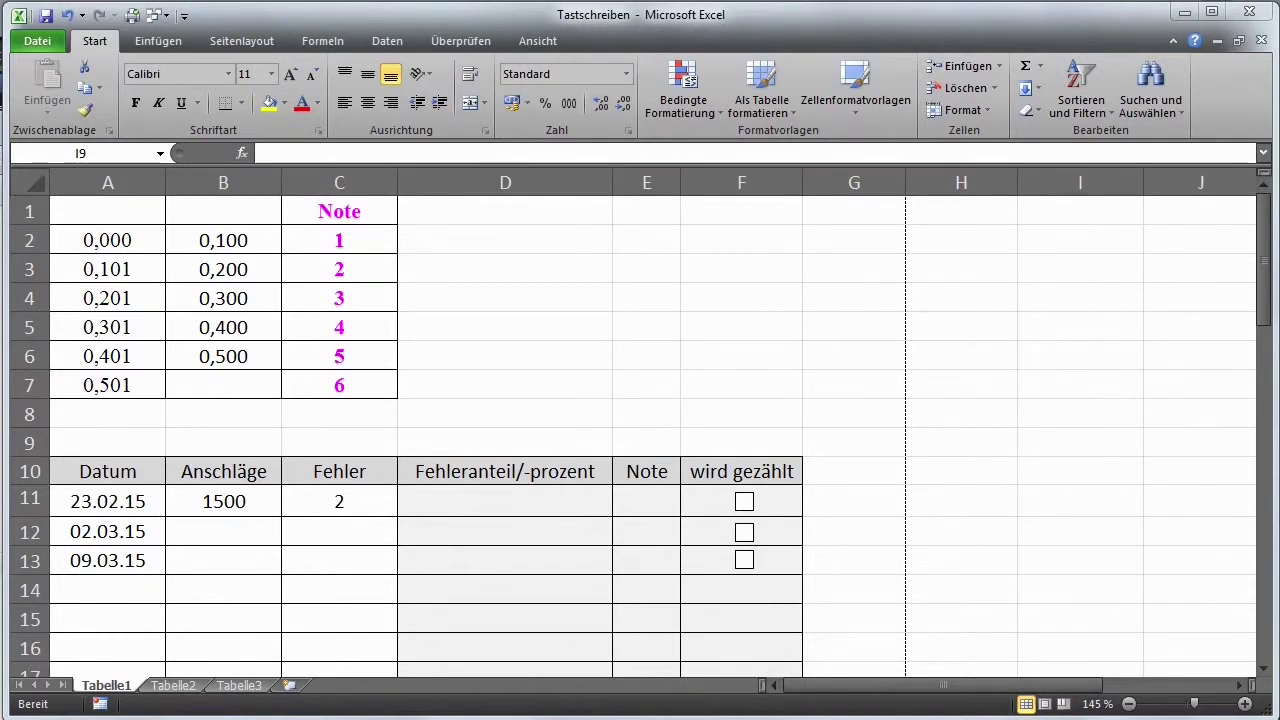
- Review the lower and upper limits in the threshold table A2:B7
drag(117, 240, 211, 384)
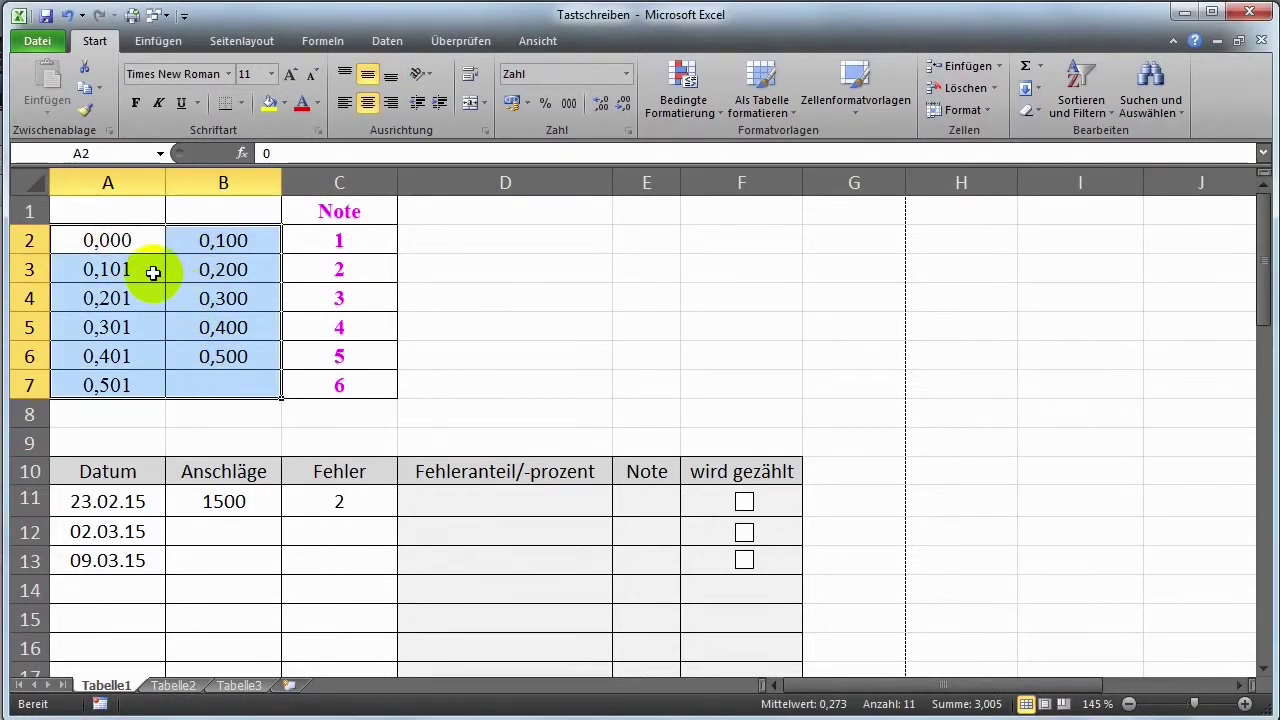
click(129, 242)
click(243, 240)
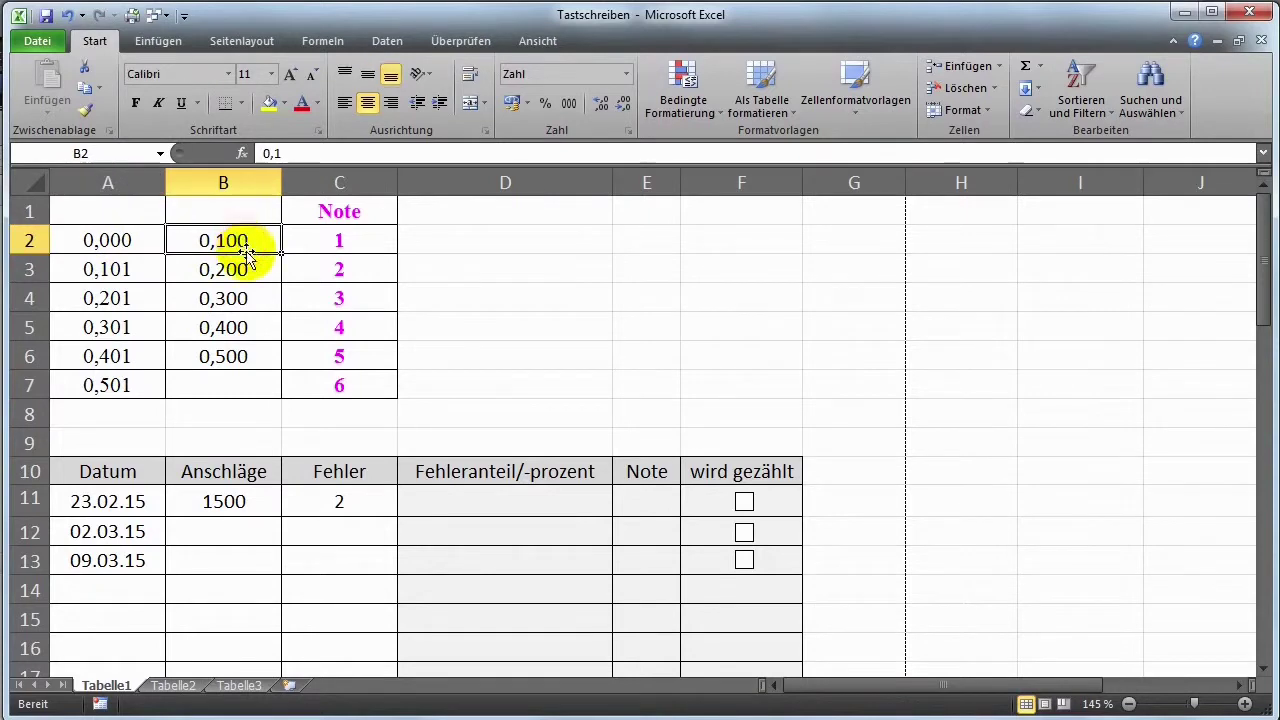
click(243, 269)
click(143, 270)
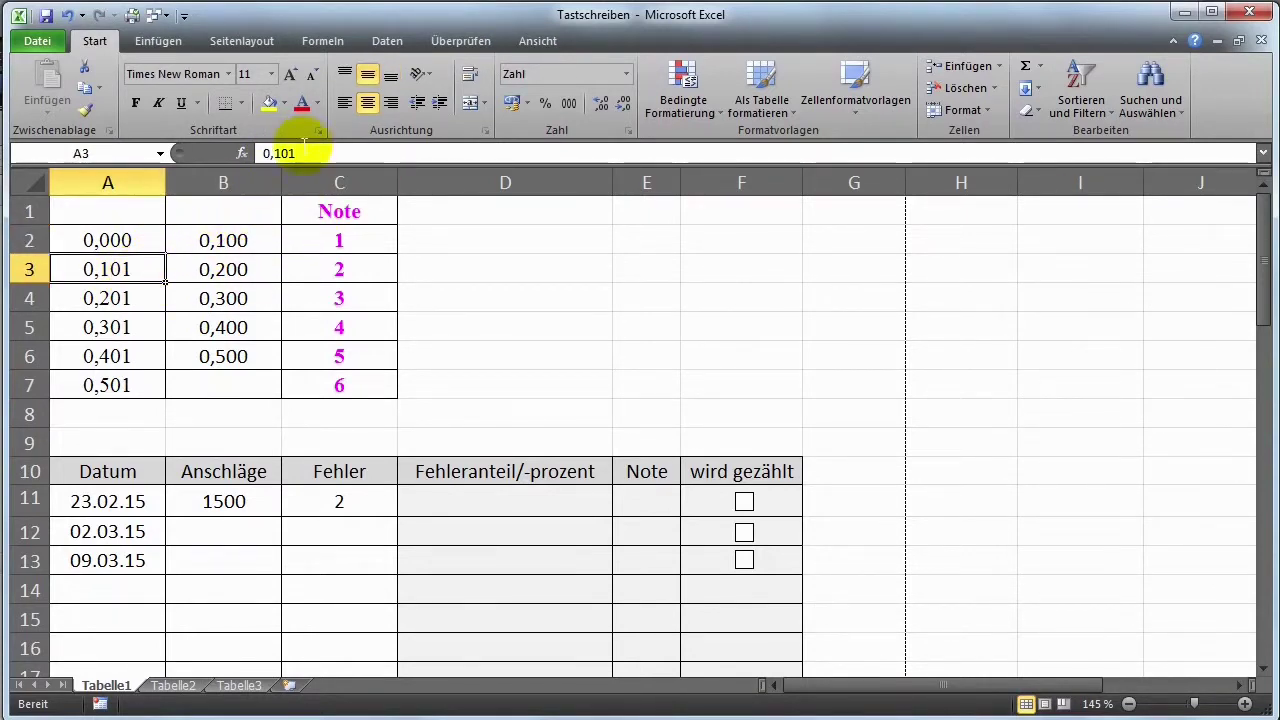
click(250, 274)
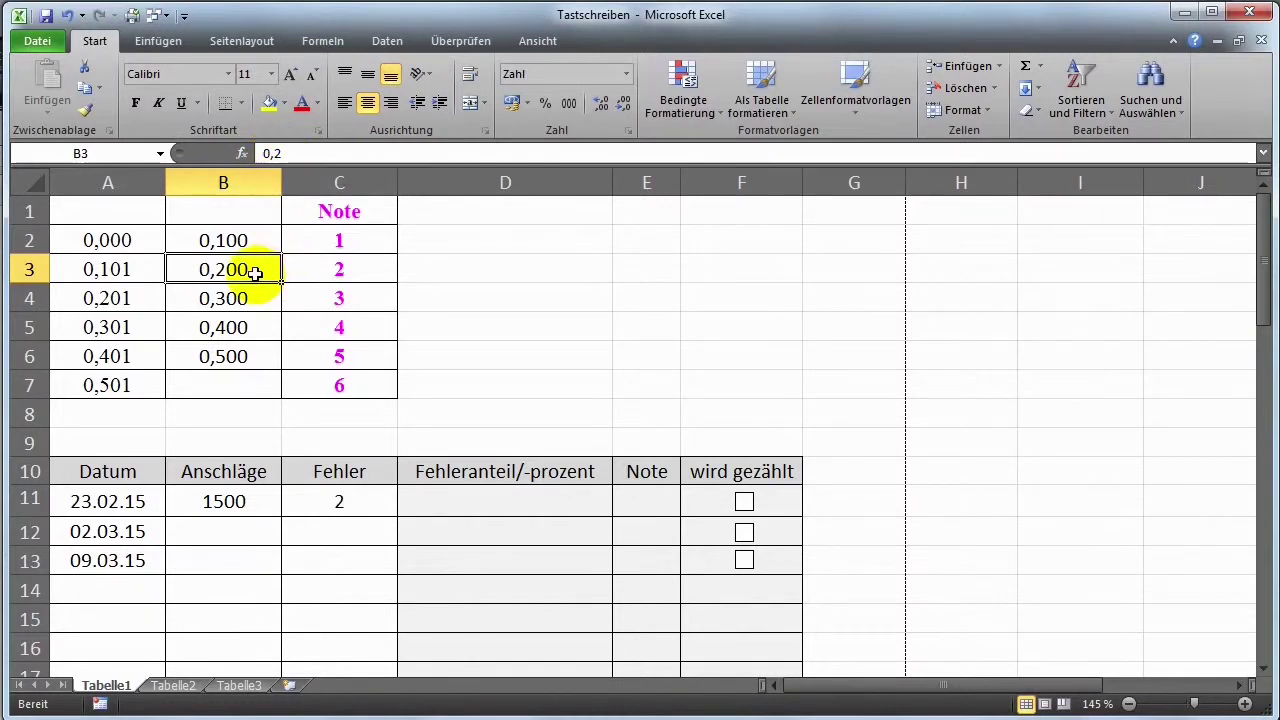
- Check the number format of the upper limits B2:B6, leaving it unchanged, and reselect A2:B7
drag(243, 240, 241, 356)
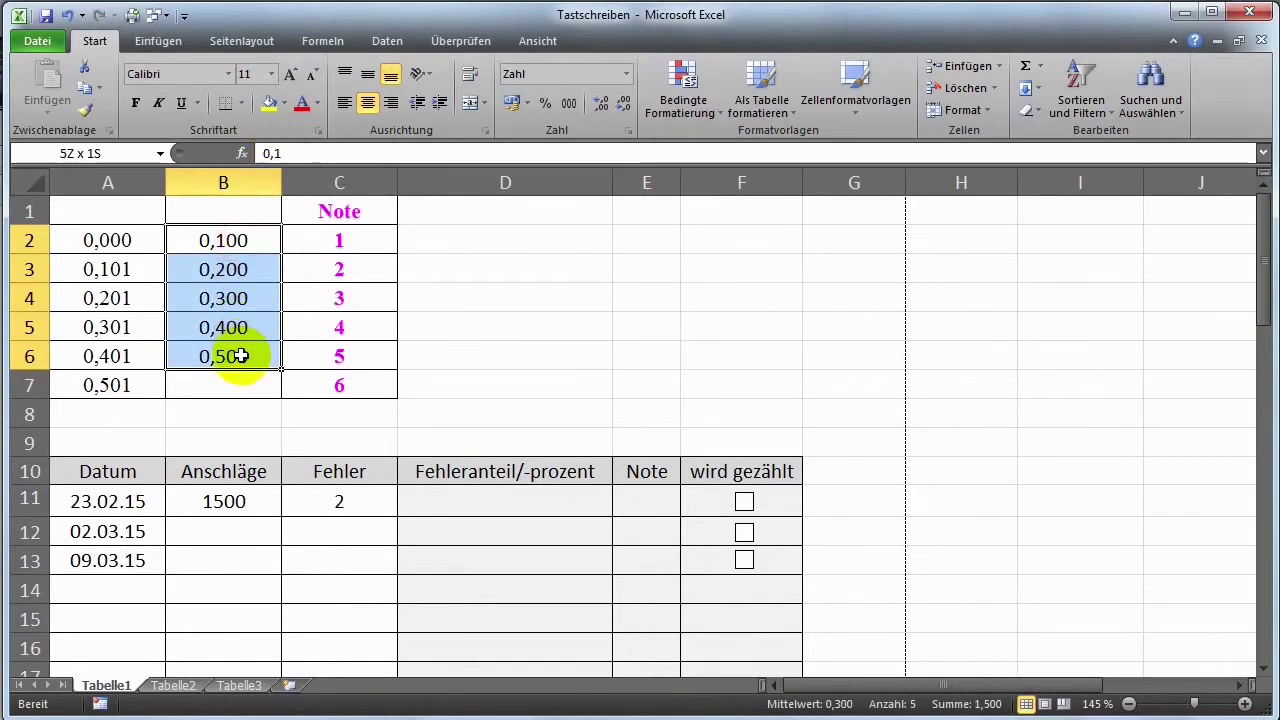
click(319, 132)
click(208, 357)
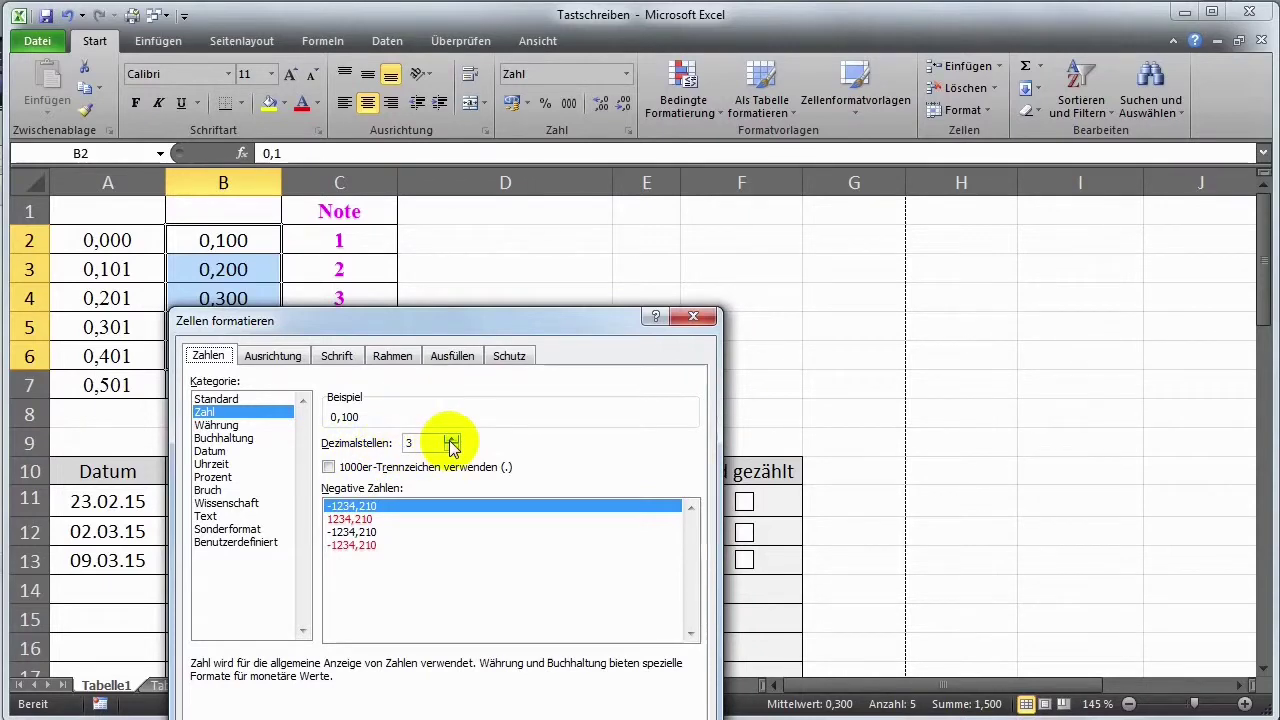
click(612, 710)
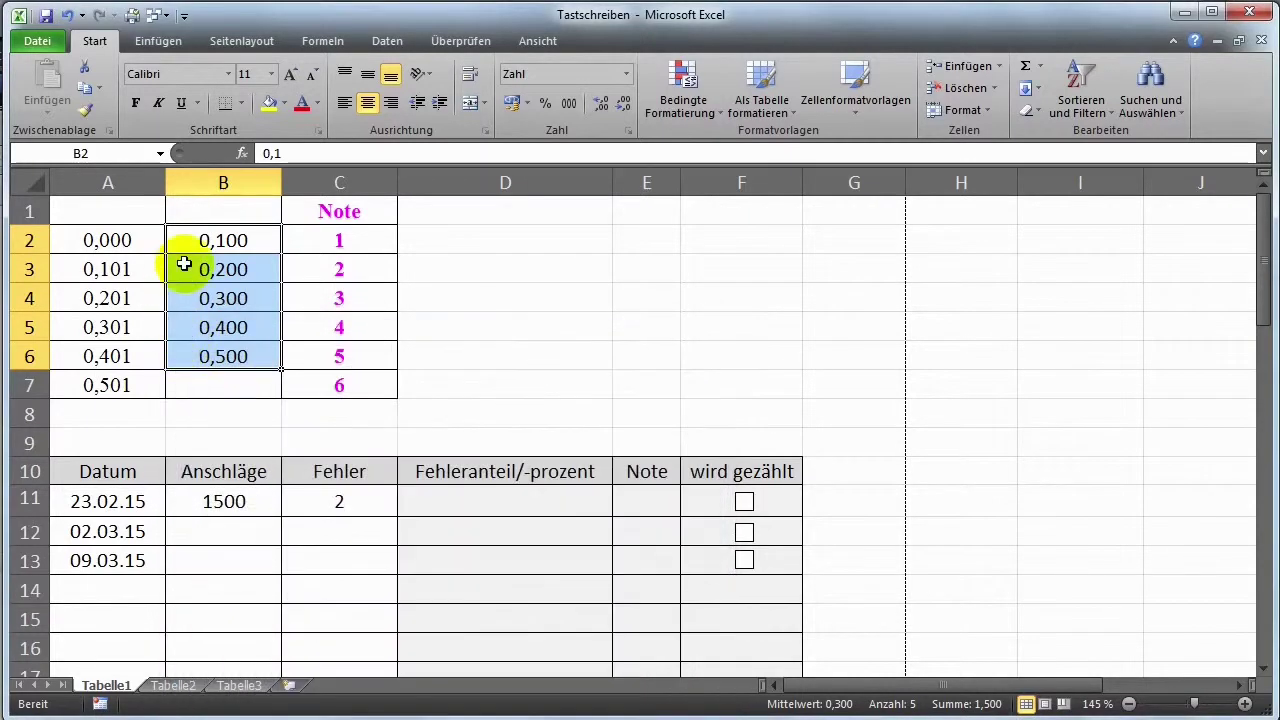
click(210, 378)
mouse_move(108, 240)
mouse_down()
mouse_move(217, 323)
mouse_move(219, 383)
mouse_up()
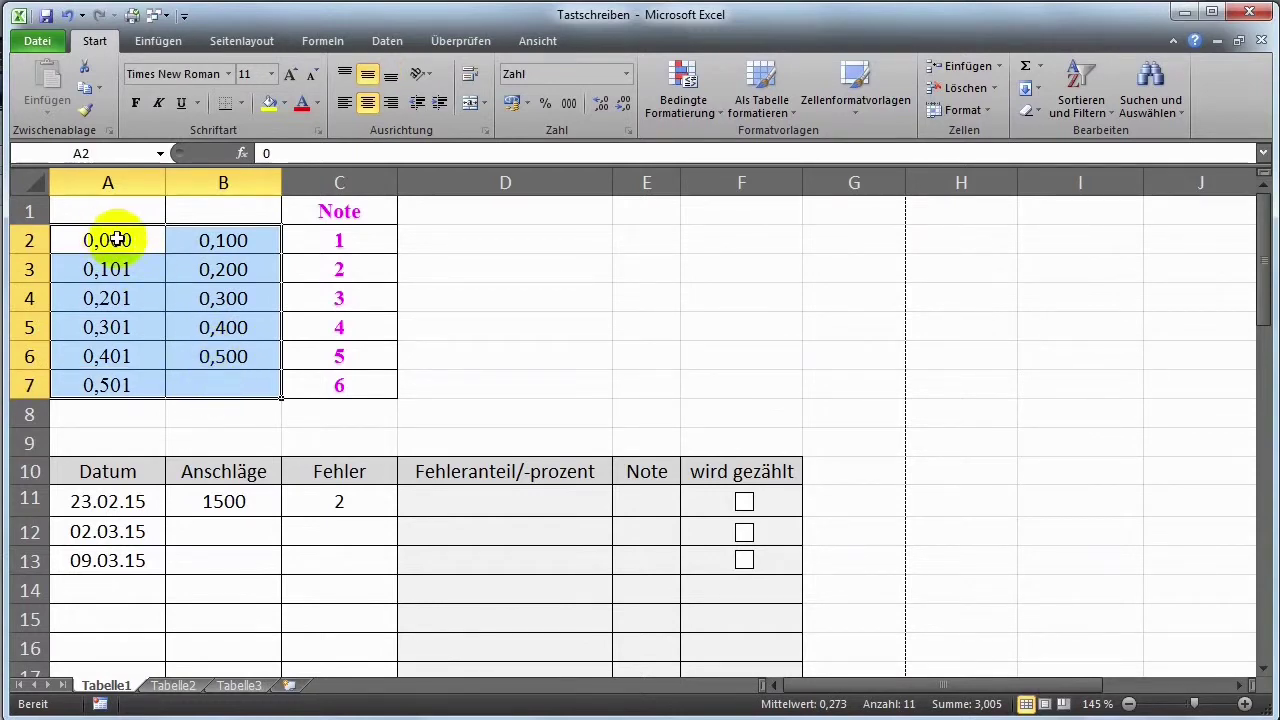
drag(108, 240, 210, 380)
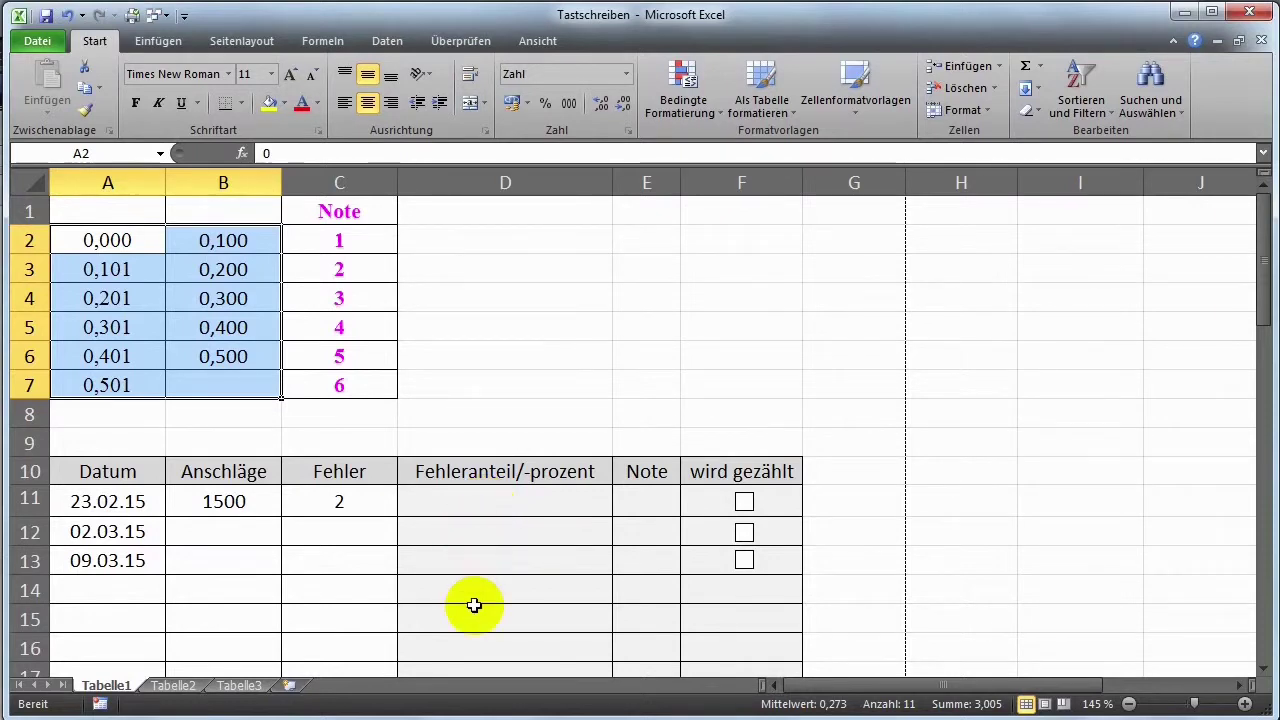
- Enter =C11*100/B11 in D11, giving an error percentage of 0,133
click(456, 505)
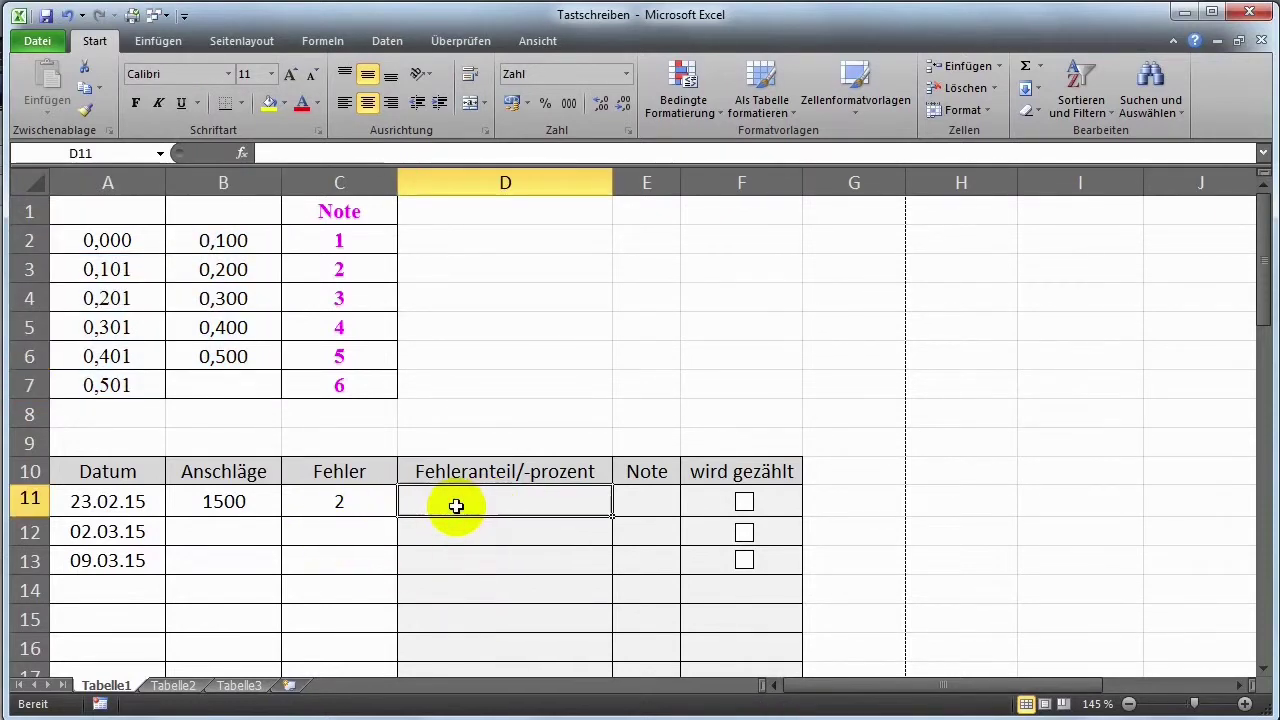
text(=)
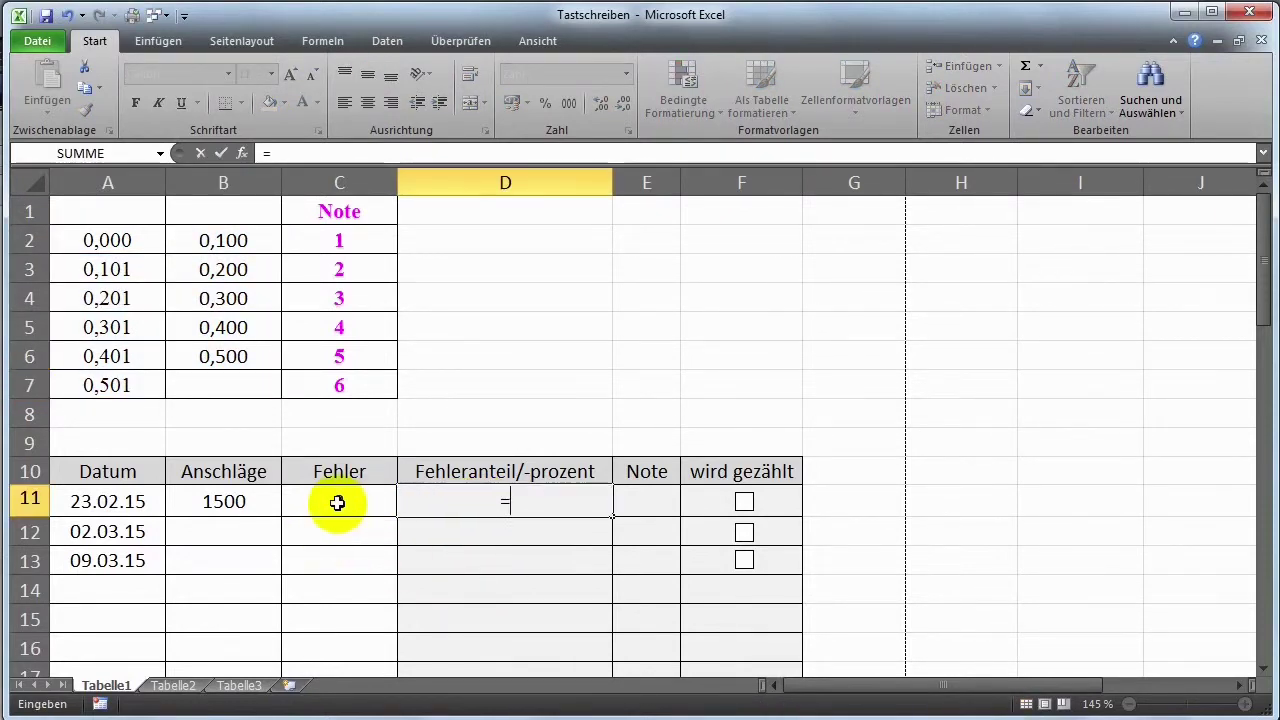
click(339, 499)
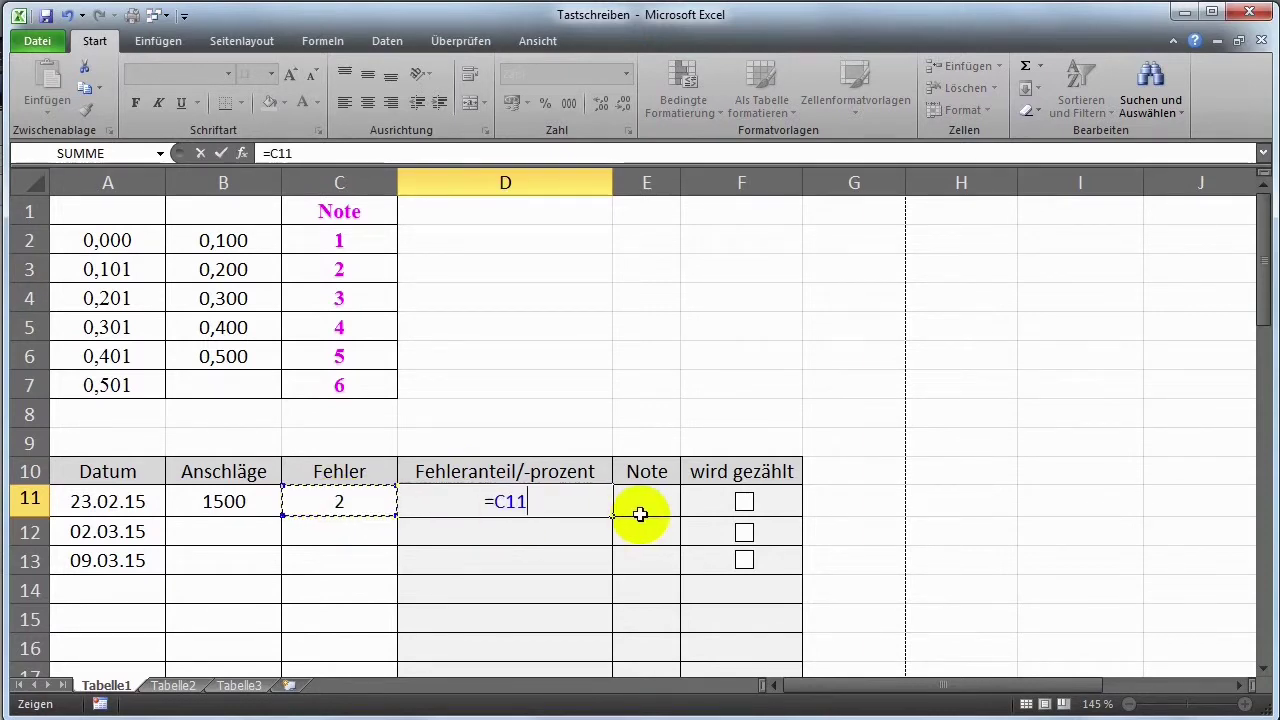
text(*100)
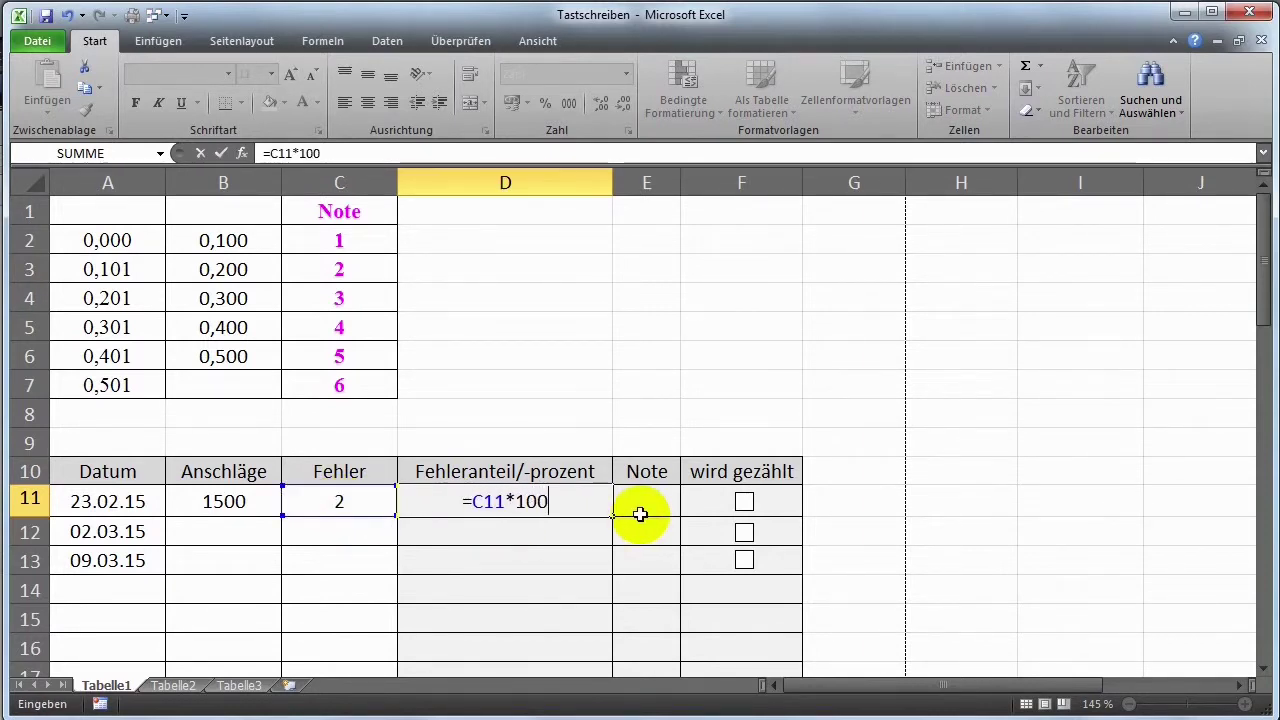
text(/)
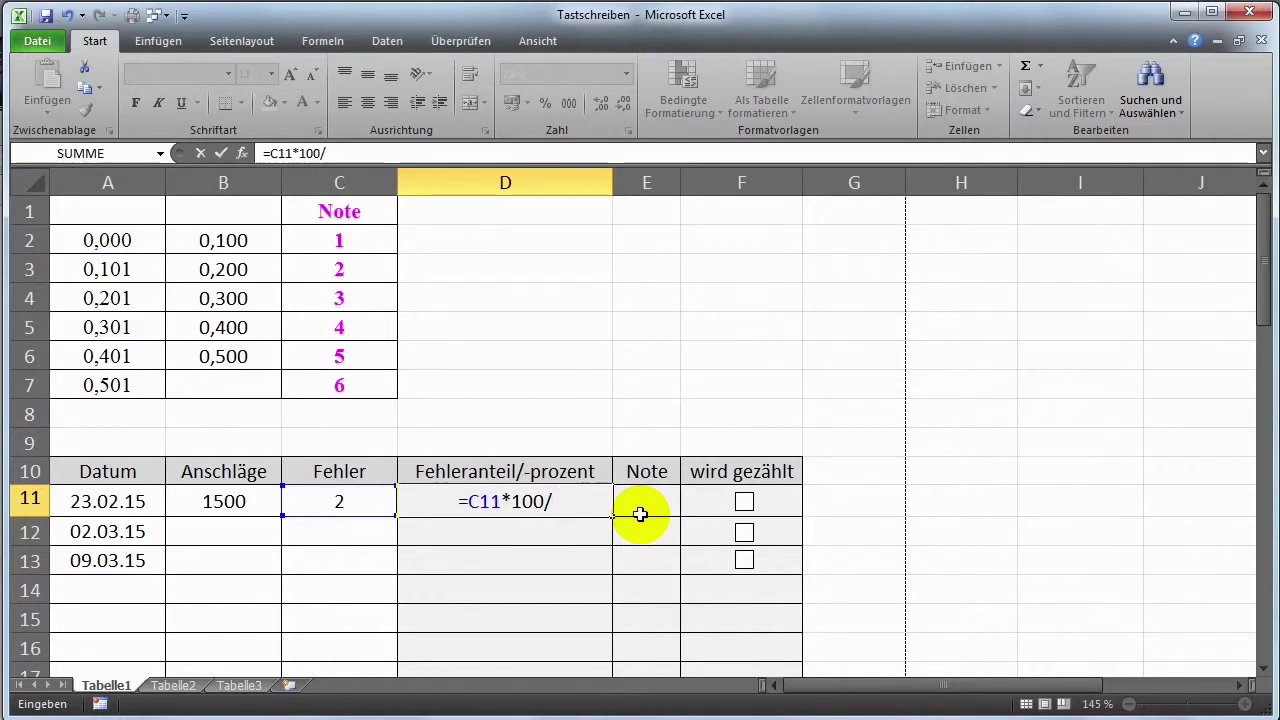
click(248, 502)
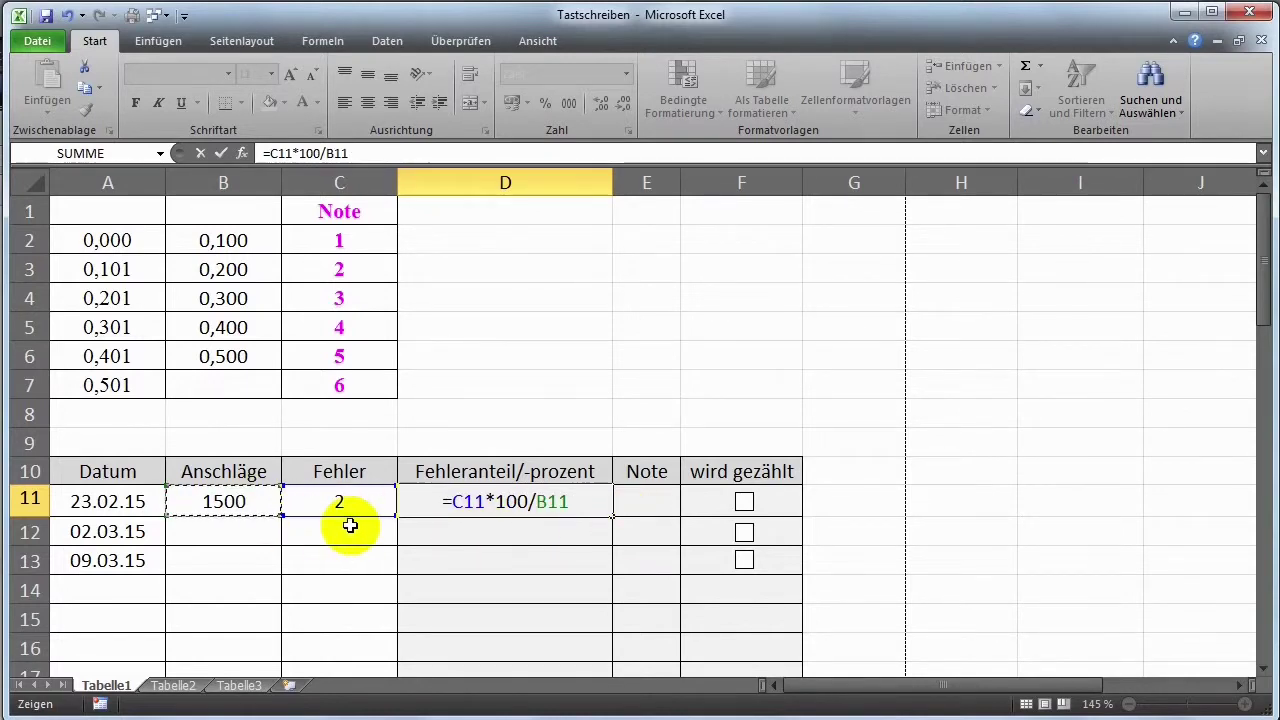
key(Return)
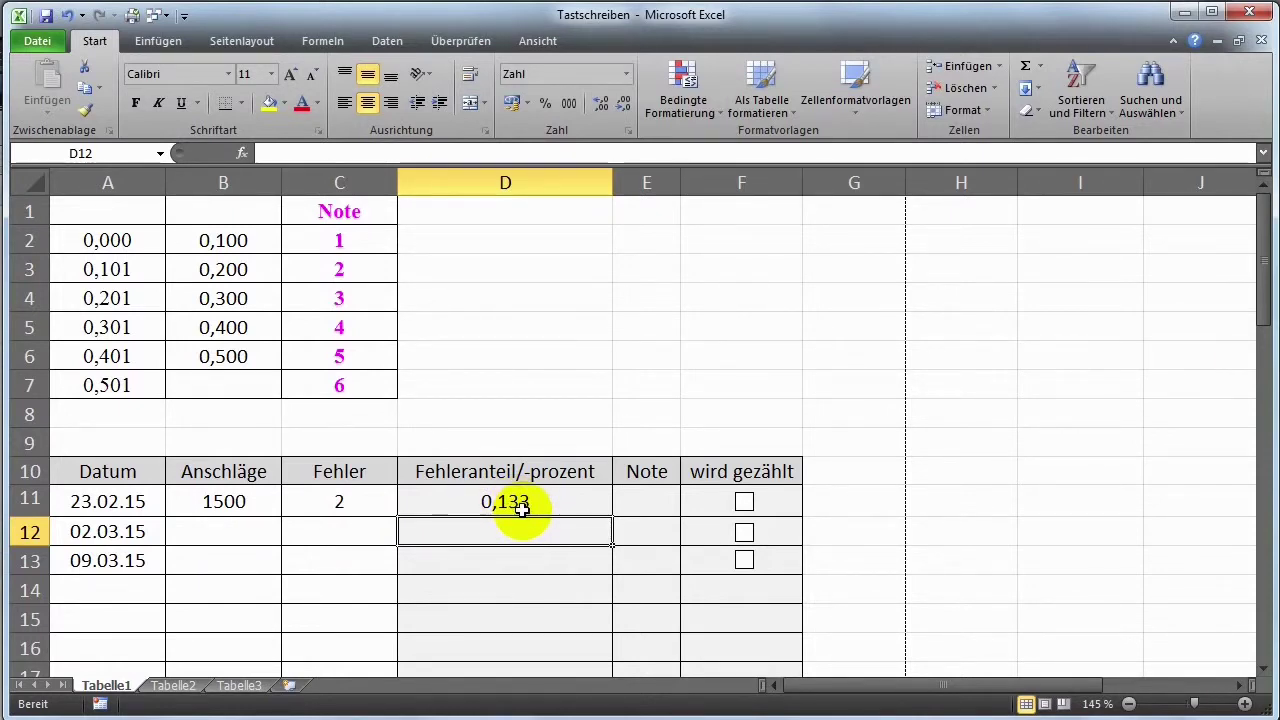
click(528, 501)
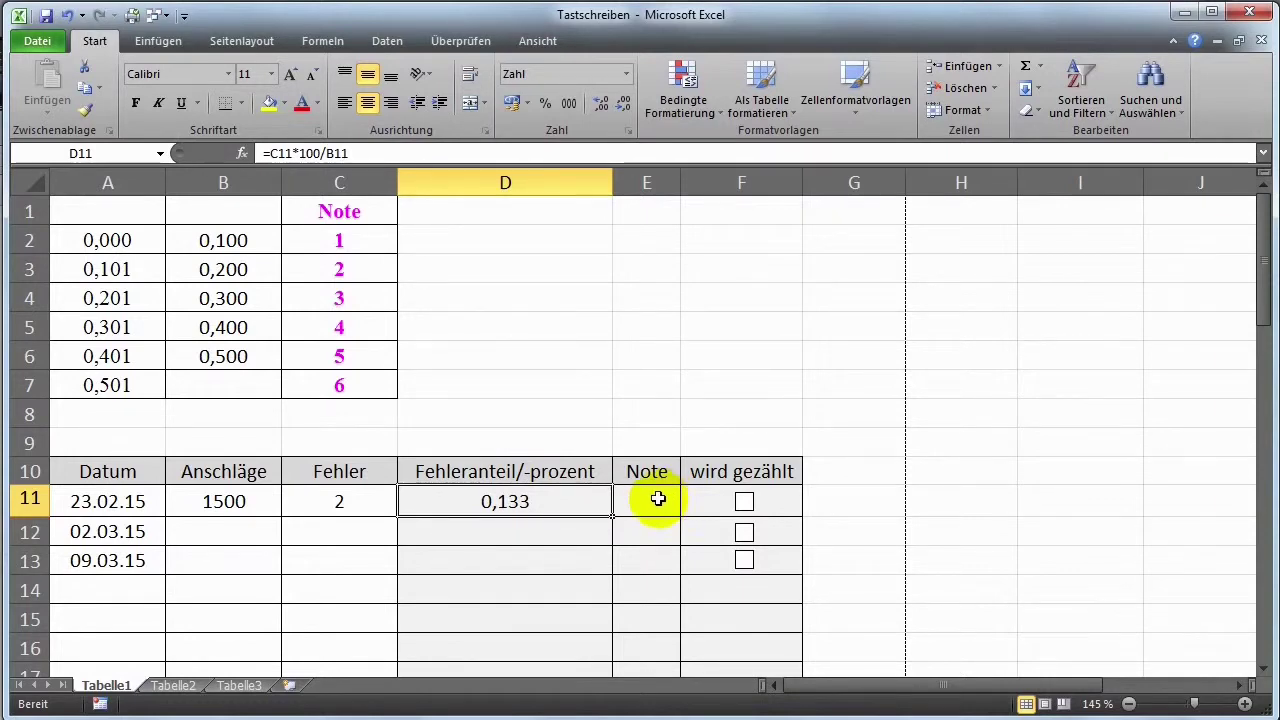
click(657, 500)
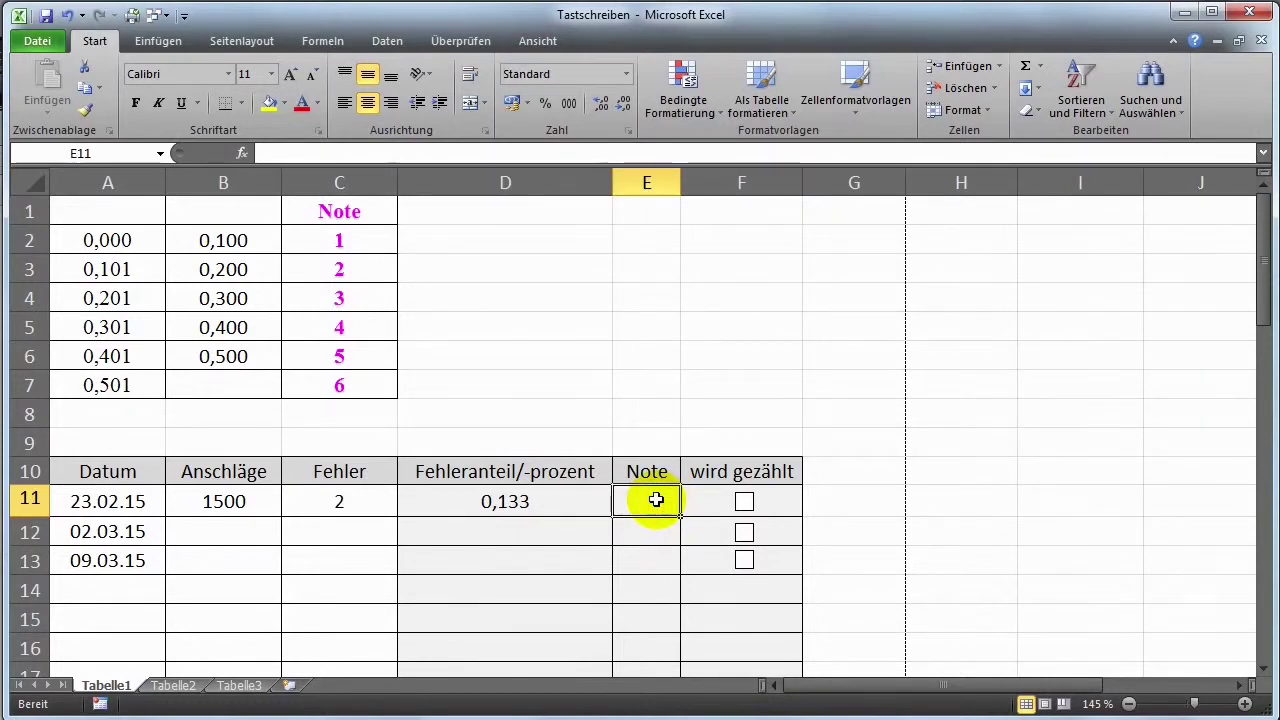
- Enter =SVERWEIS(D11;A2:C7;3) in E11, which returns grade 2
text(=s)
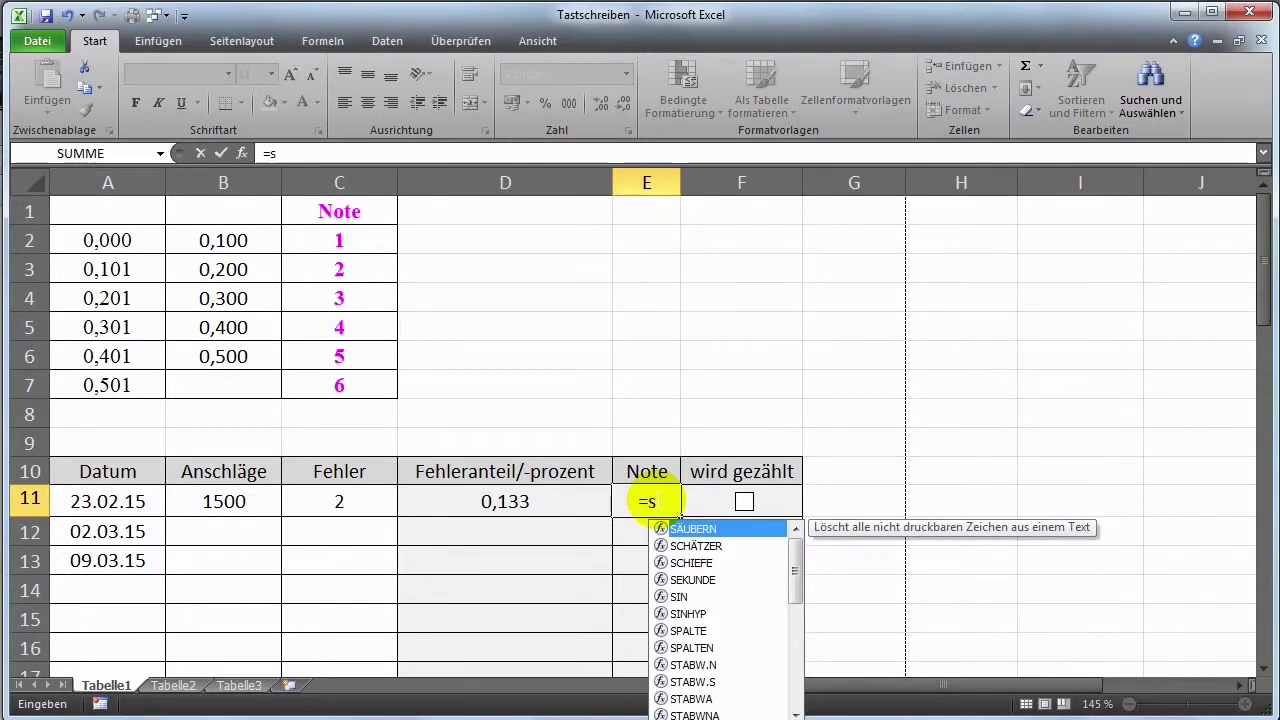
text(verweis)
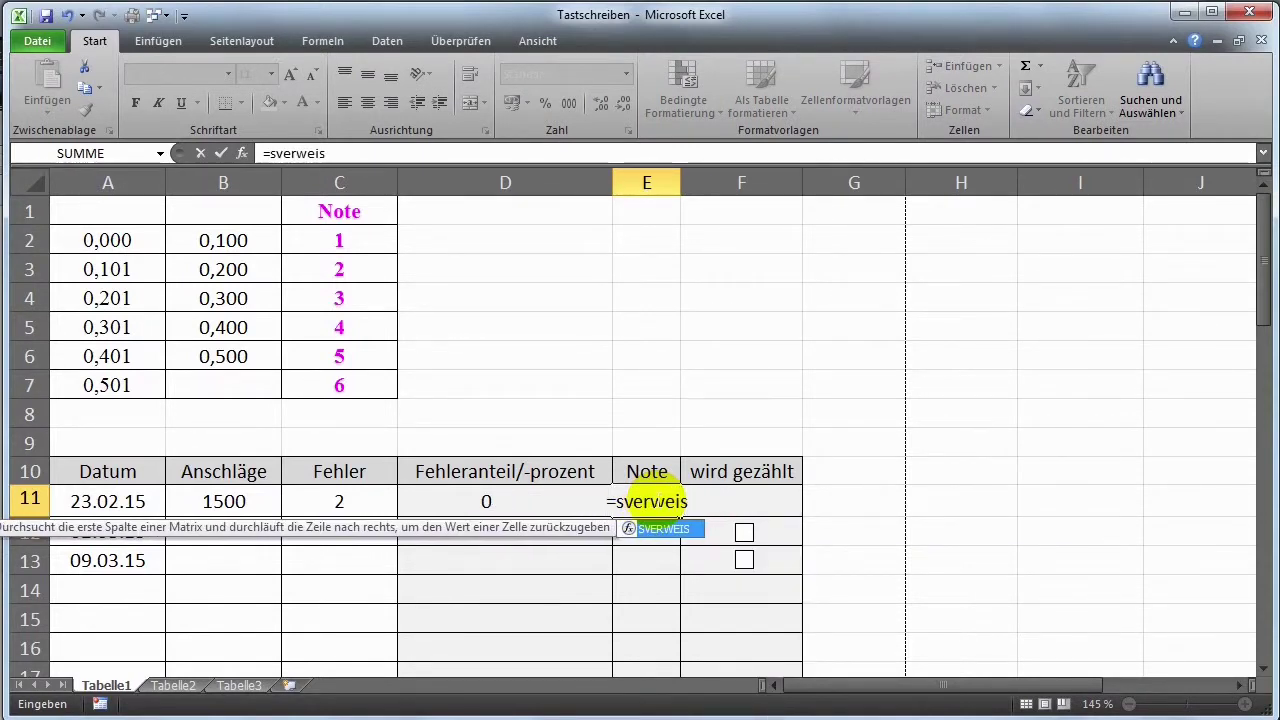
text(()
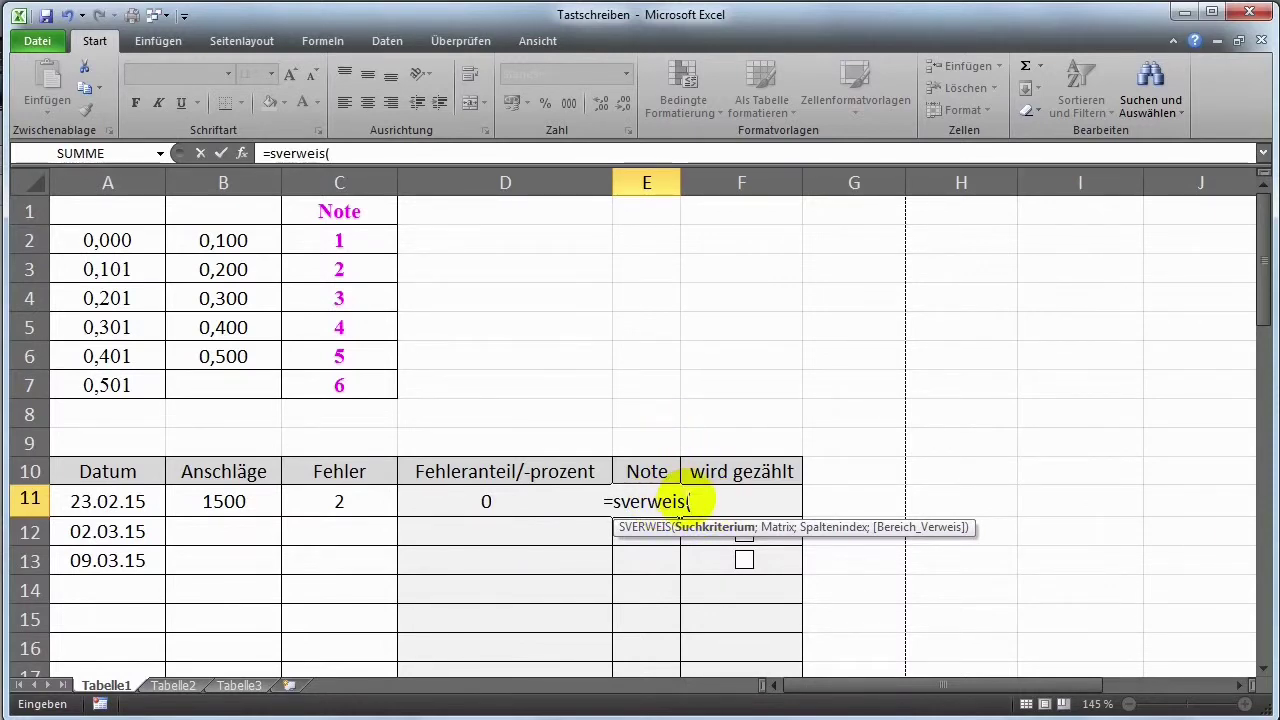
click(450, 501)
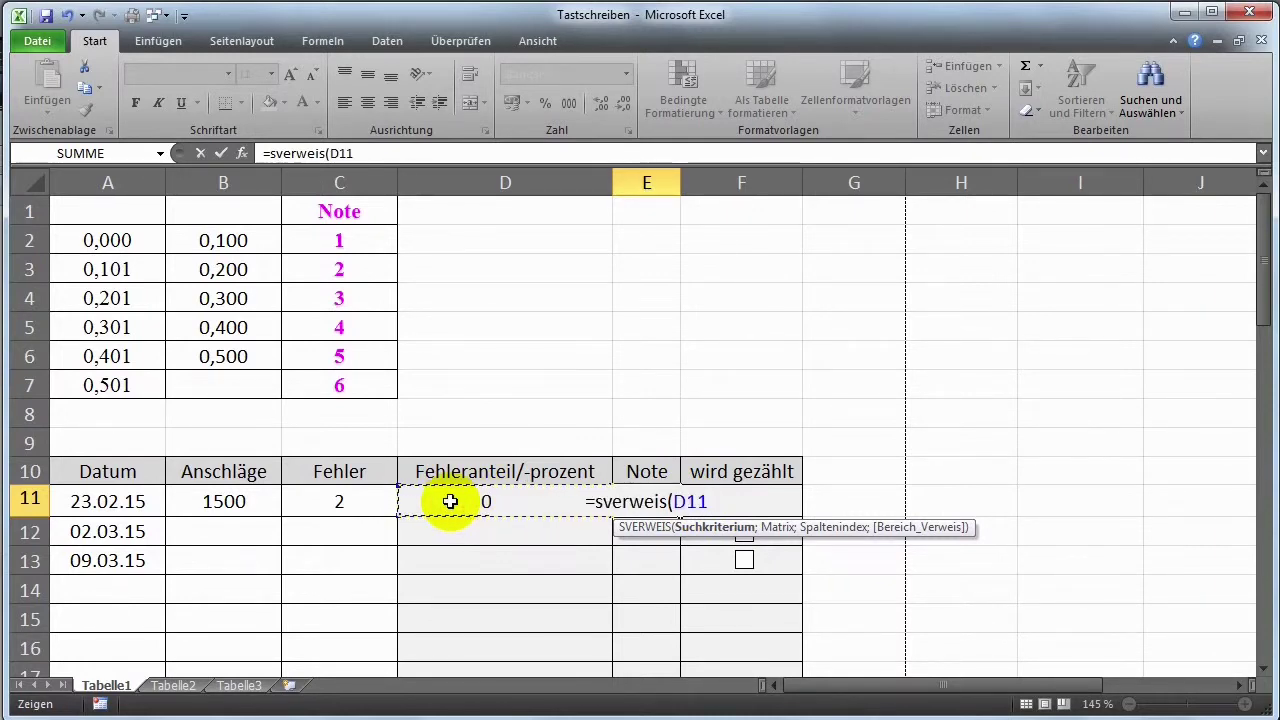
text(;)
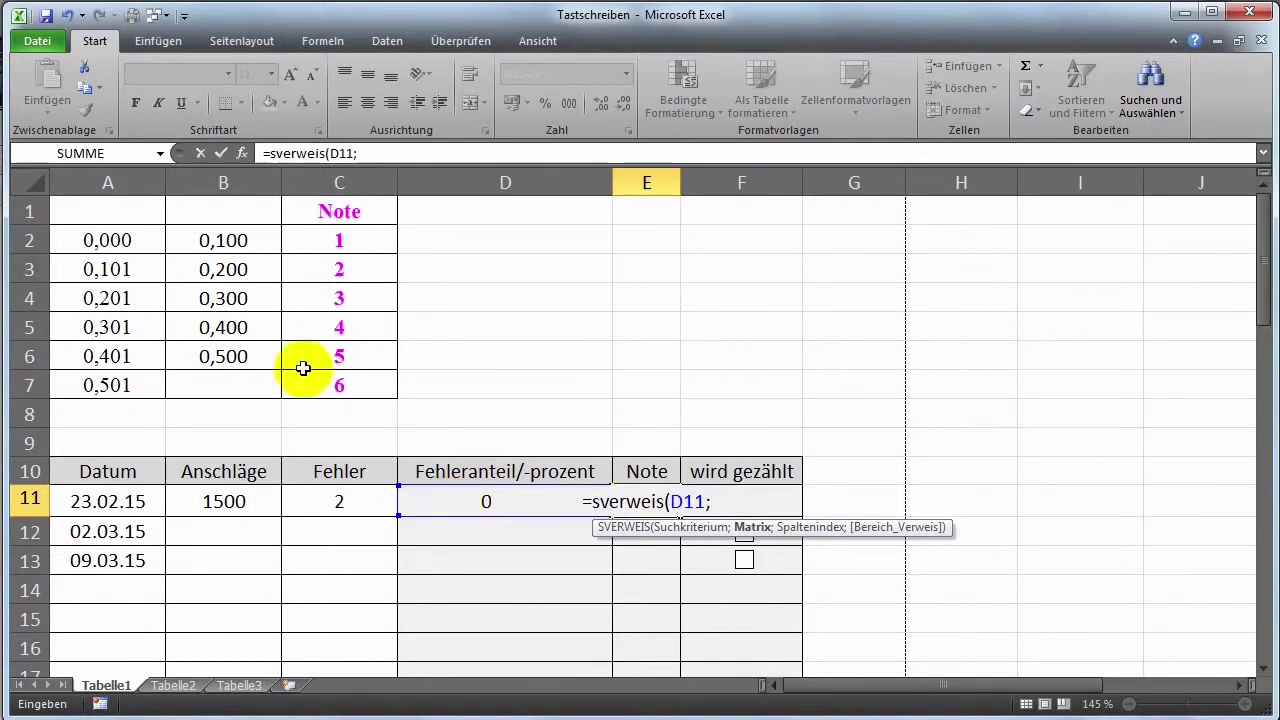
mouse_move(128, 238)
mouse_down()
mouse_move(246, 270)
mouse_move(317, 378)
mouse_up()
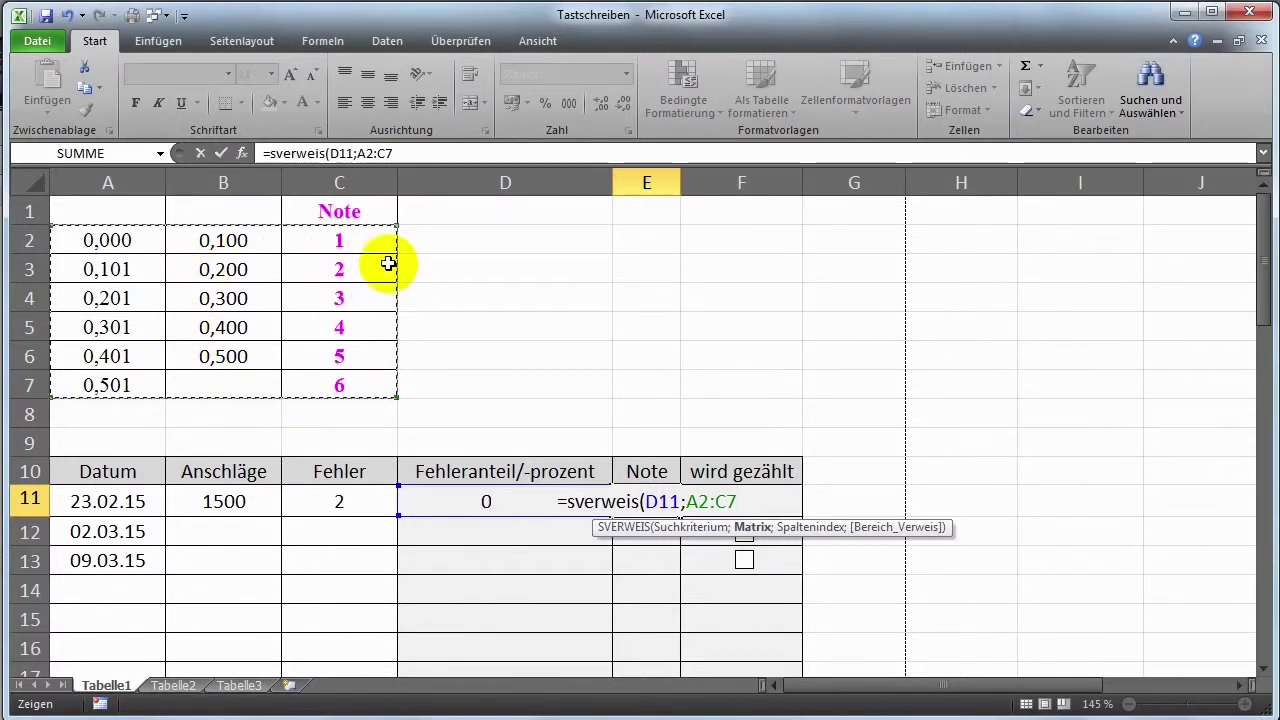
text(;)
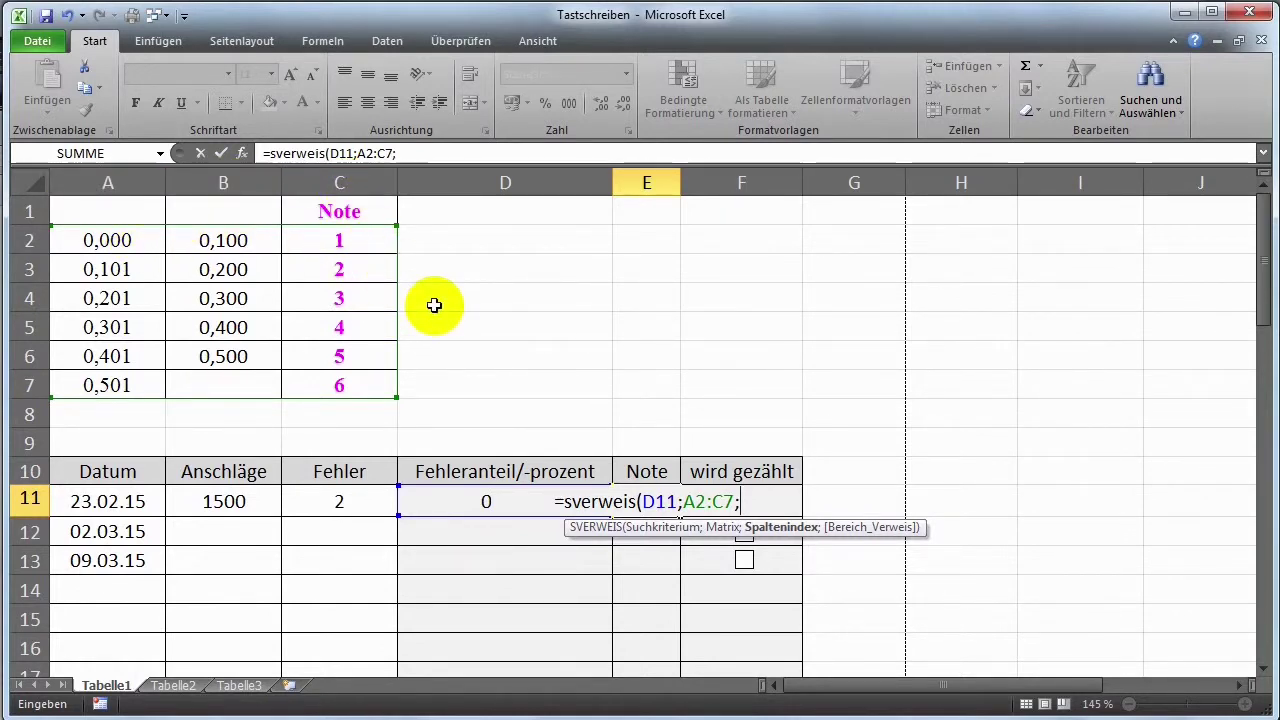
text(3)
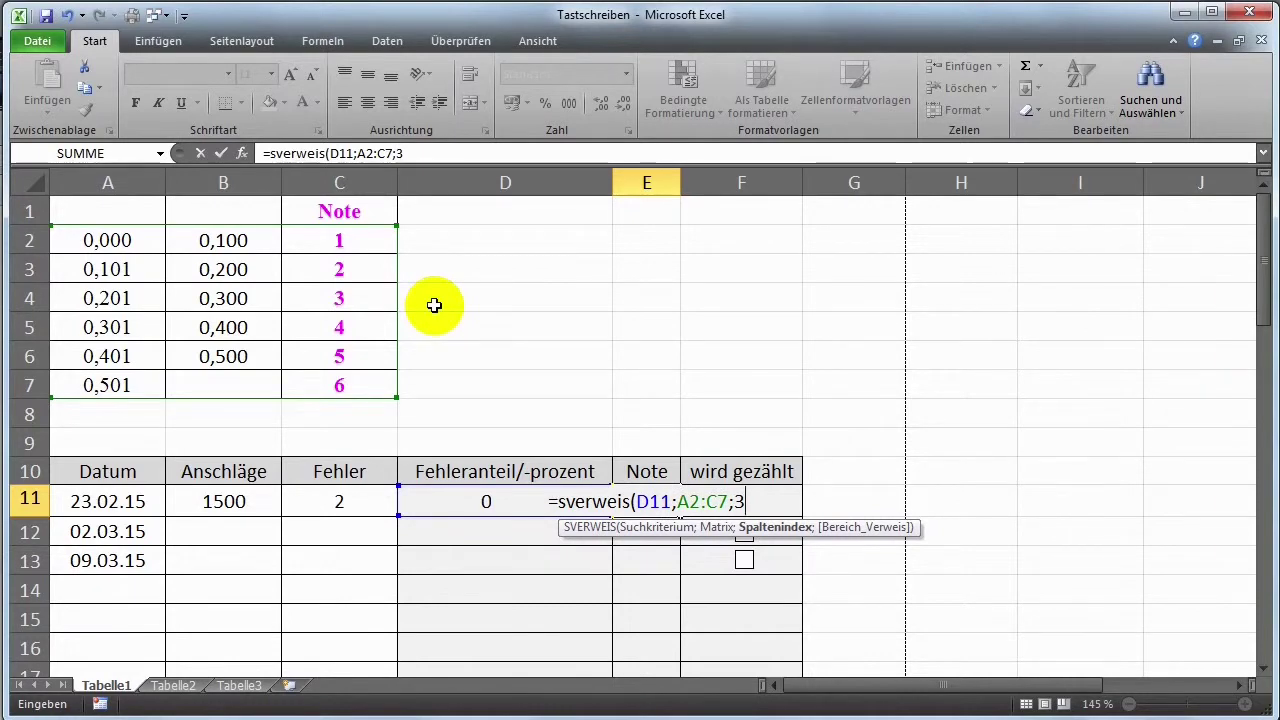
text())
key(Return)
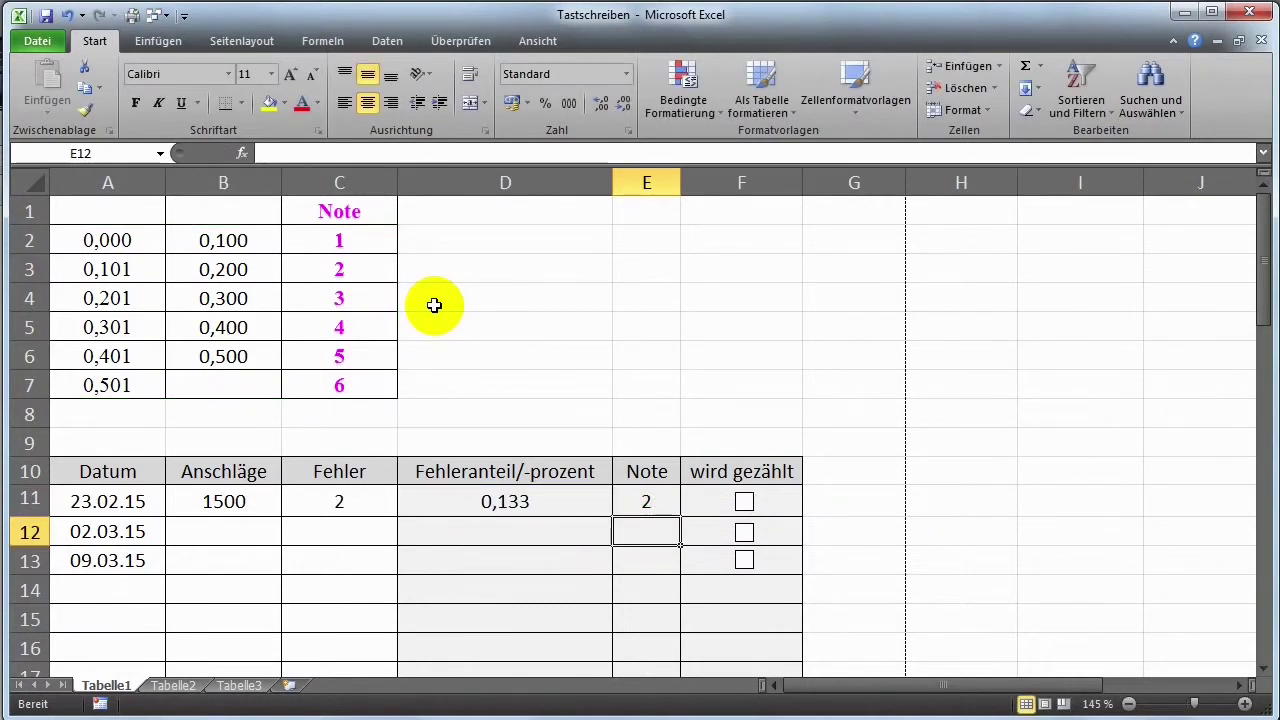
- Fill E11's lookup into E12 and compare formulas, finding E12's range shifted to A3:C8 (#NV)
click(665, 504)
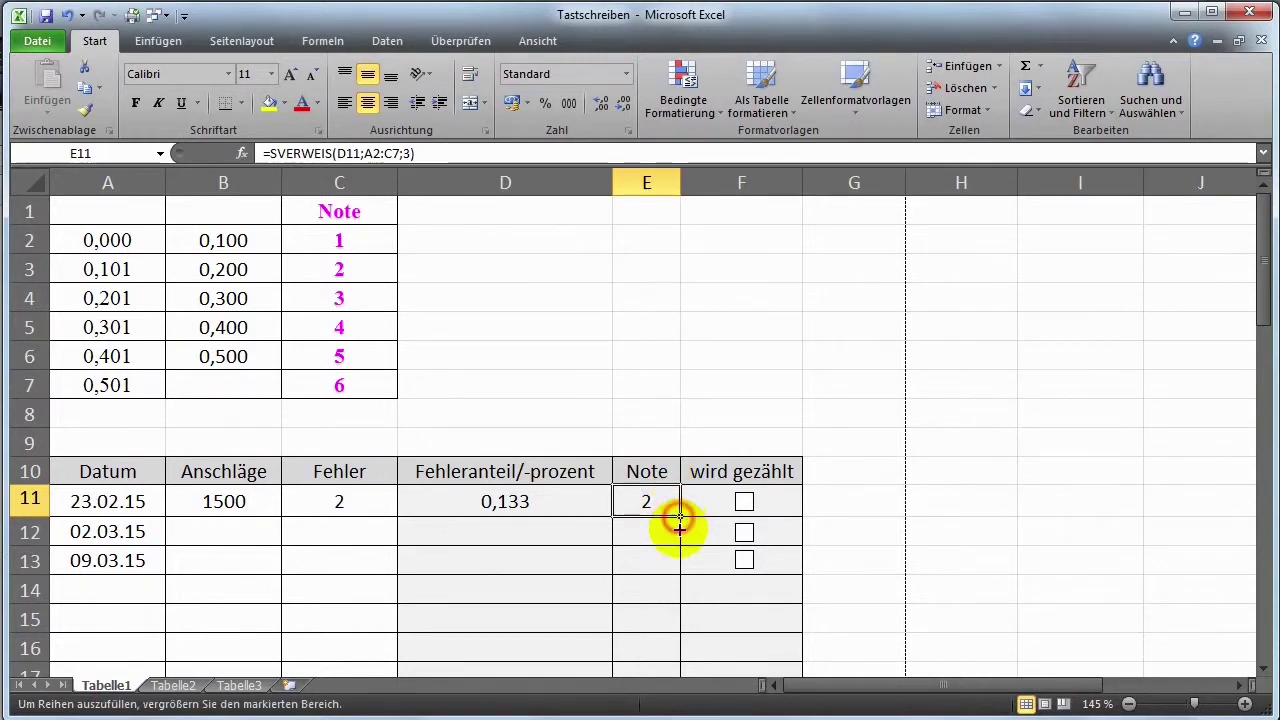
drag(680, 518, 680, 550)
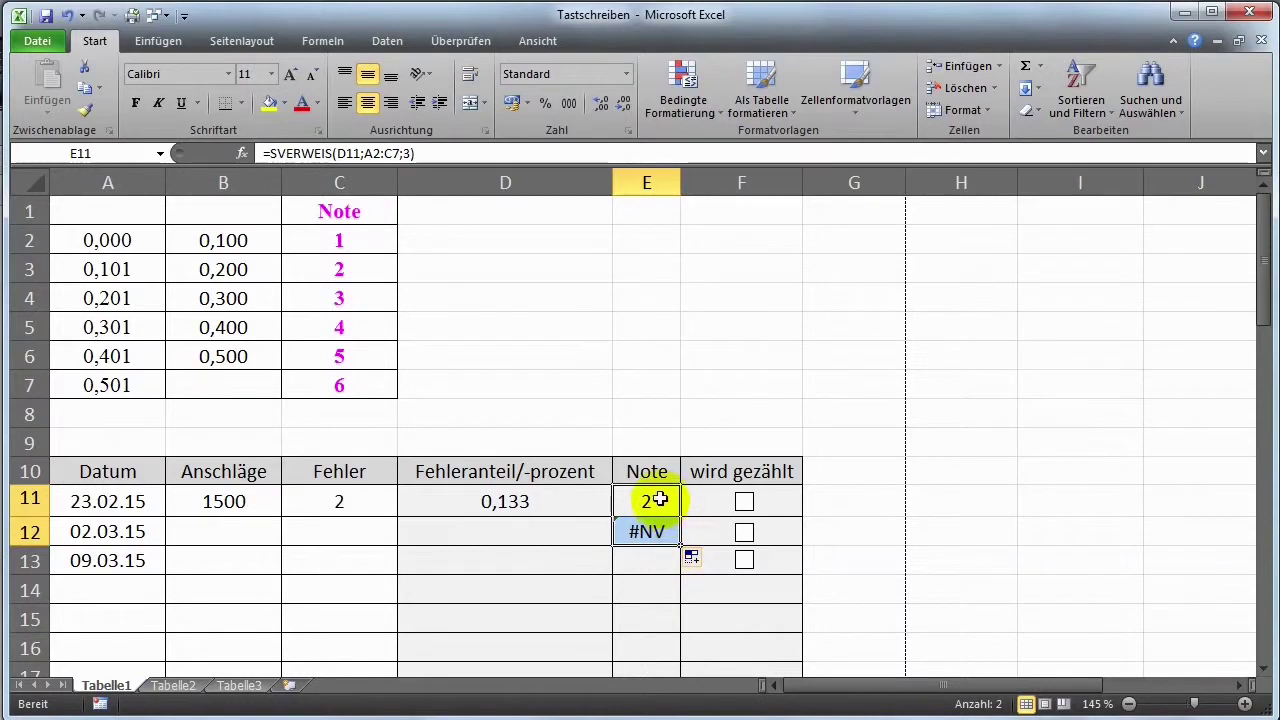
click(660, 500)
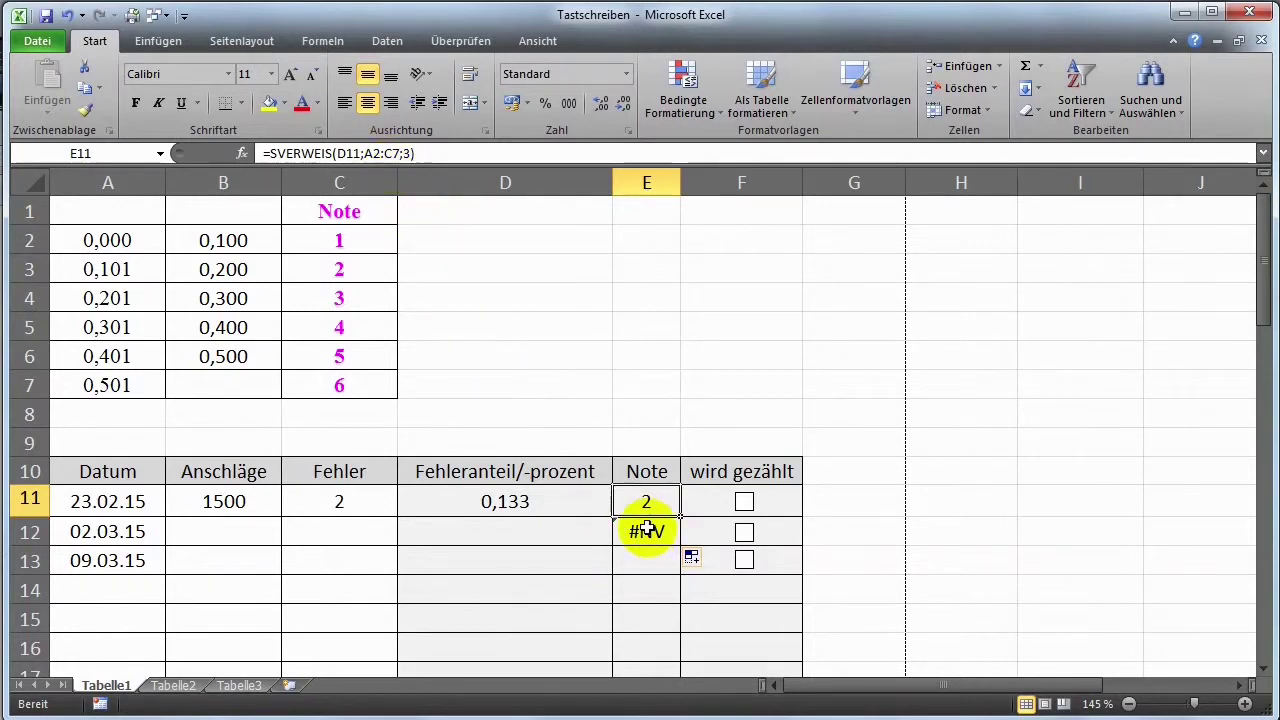
click(648, 533)
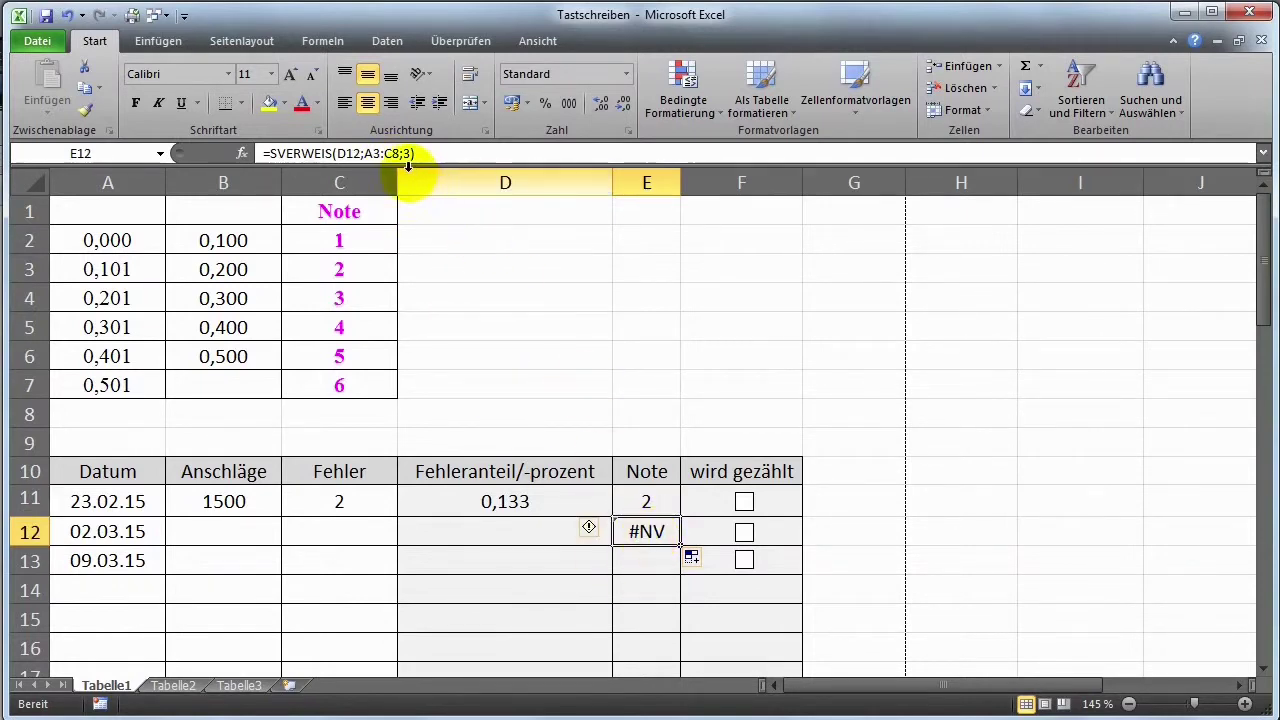
click(652, 501)
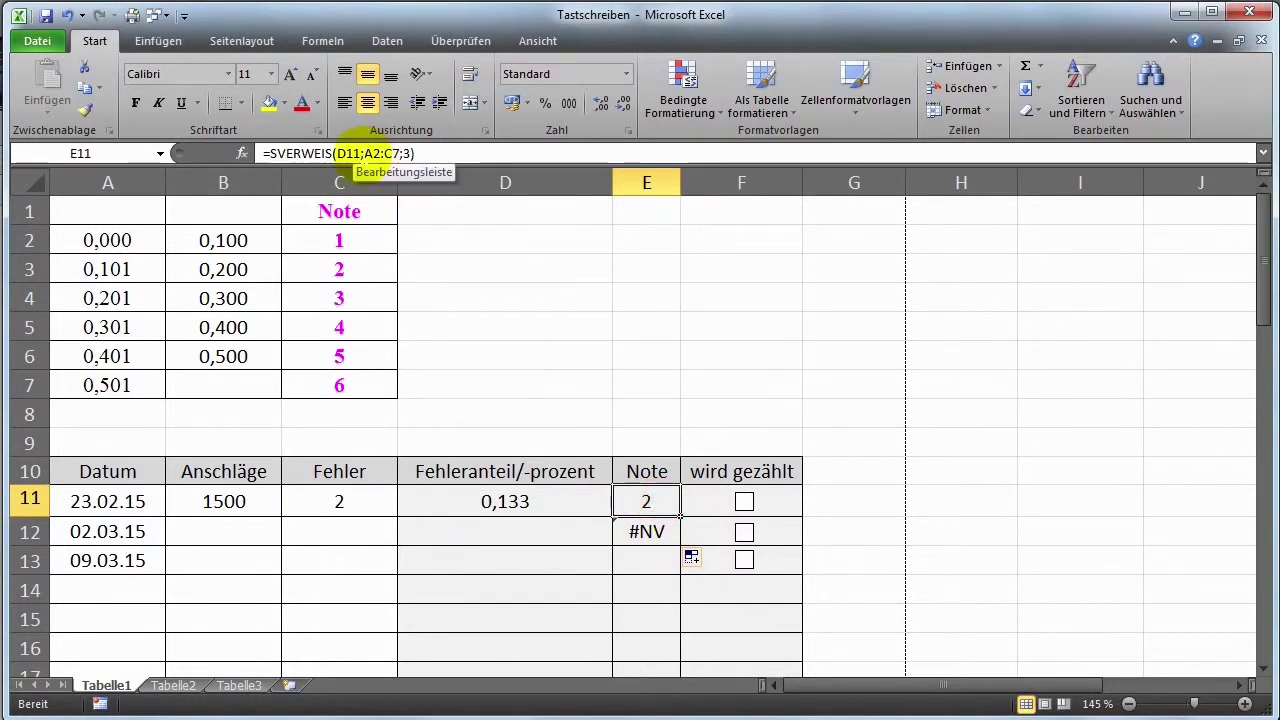
click(362, 156)
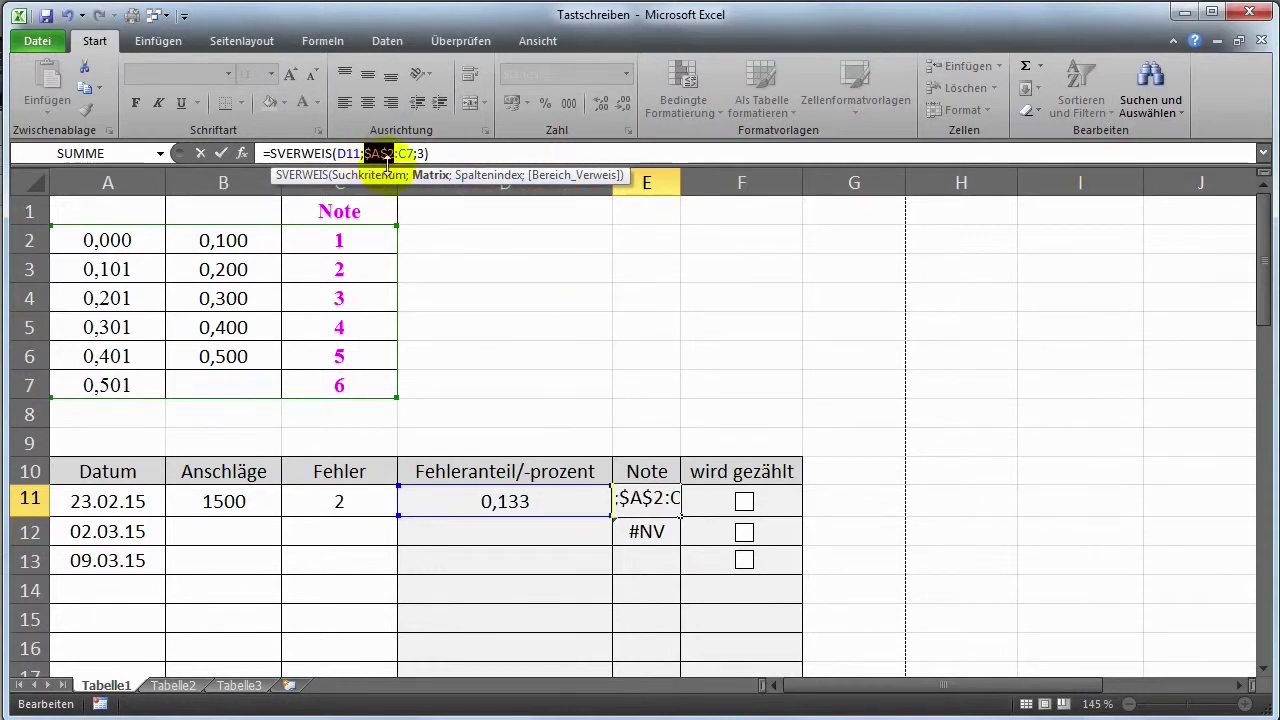
- Change E11's lookup range to the absolute $A$2:$C$7, keeping grade 2
key(Right)
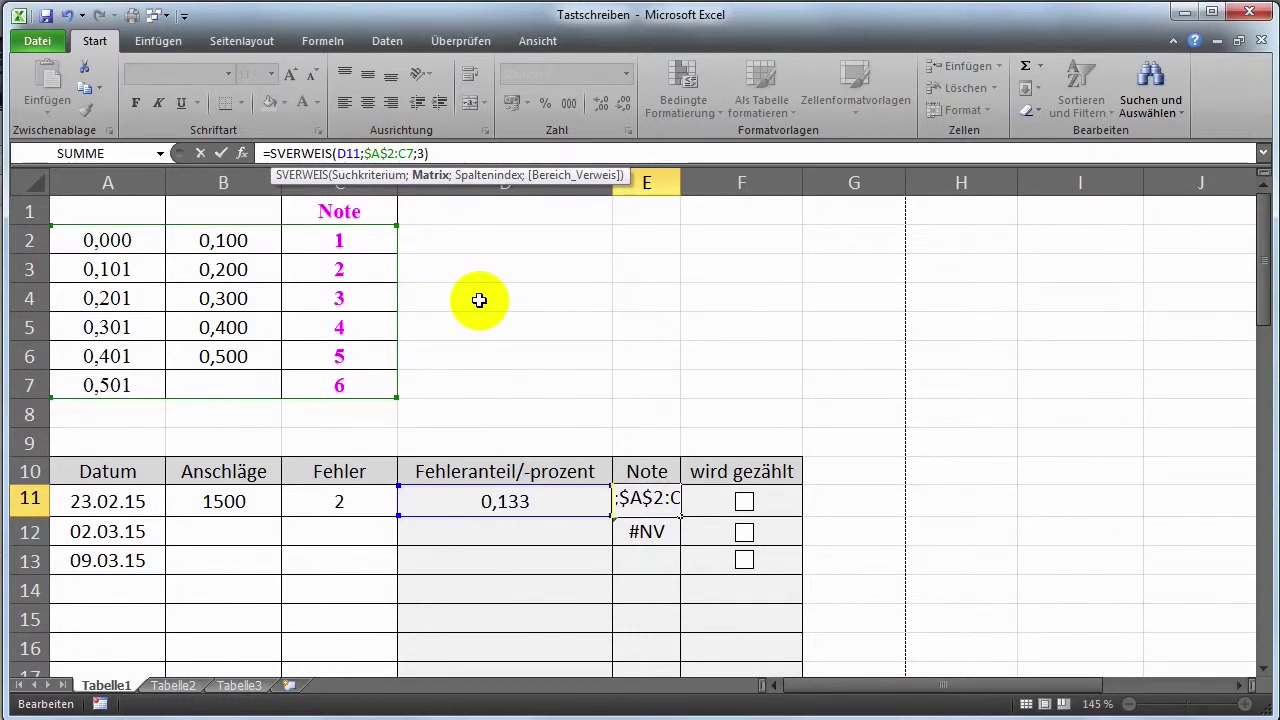
key(F4)
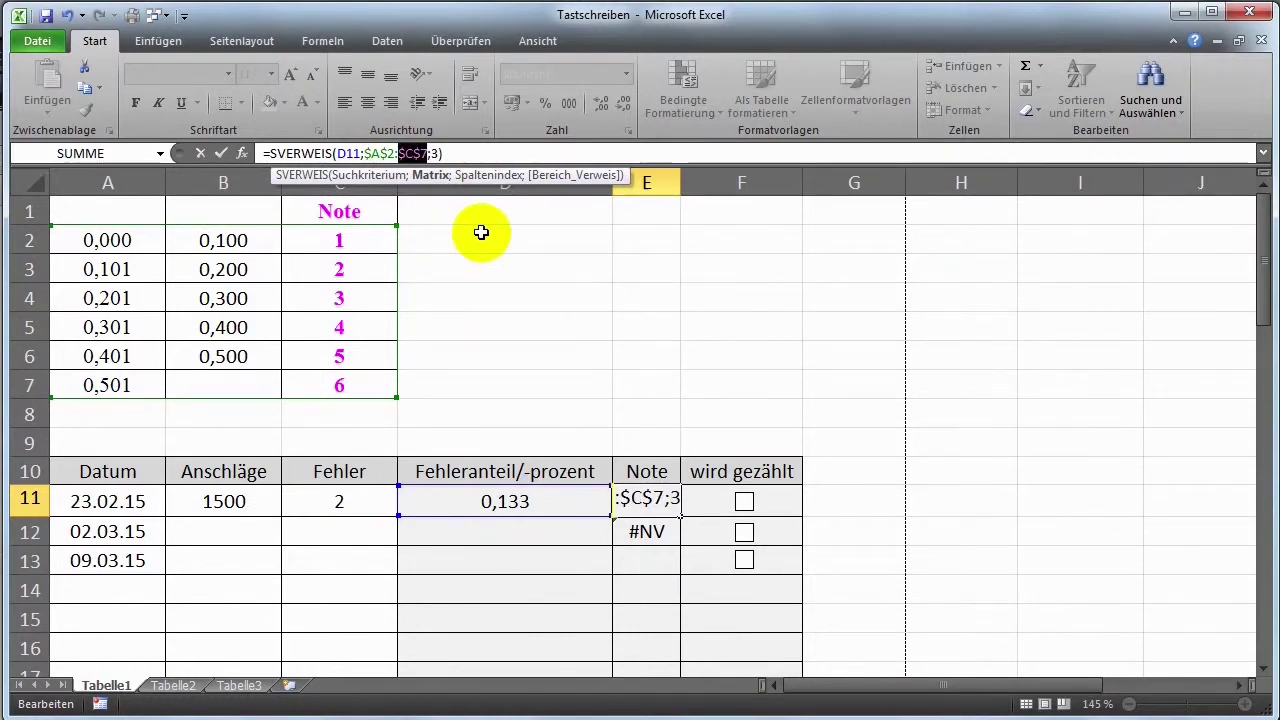
click(481, 232)
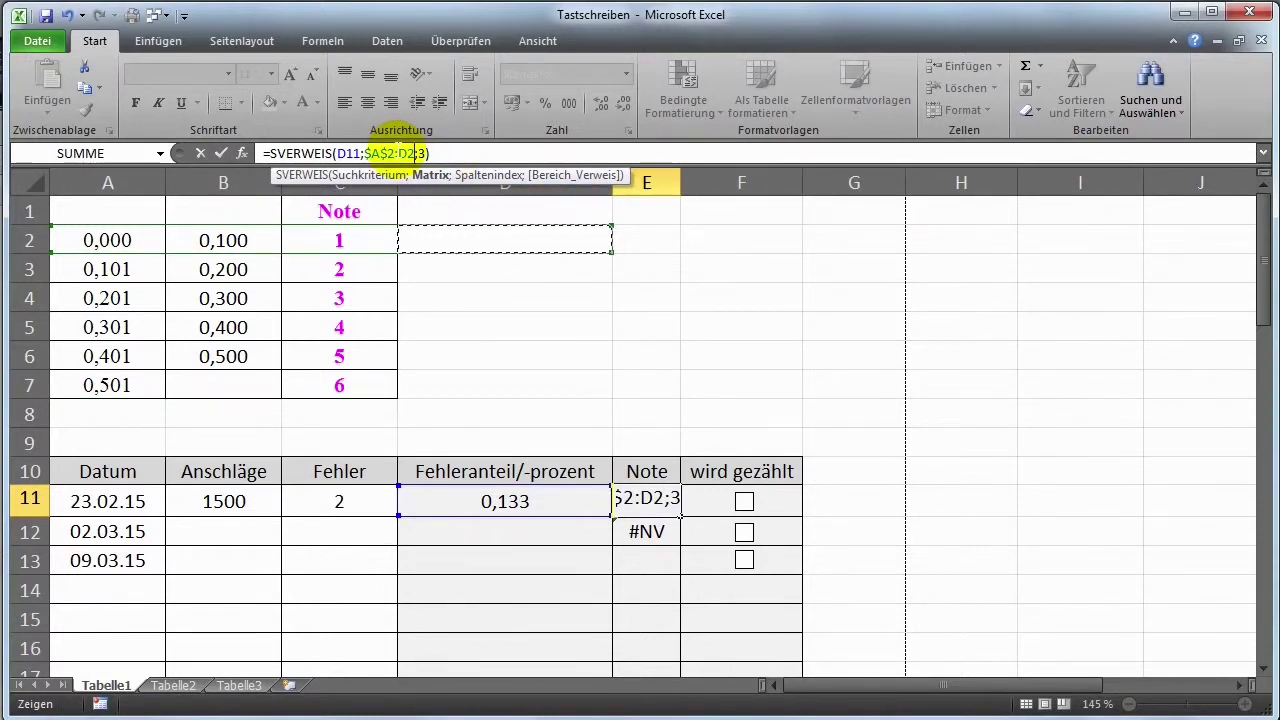
key(Escape)
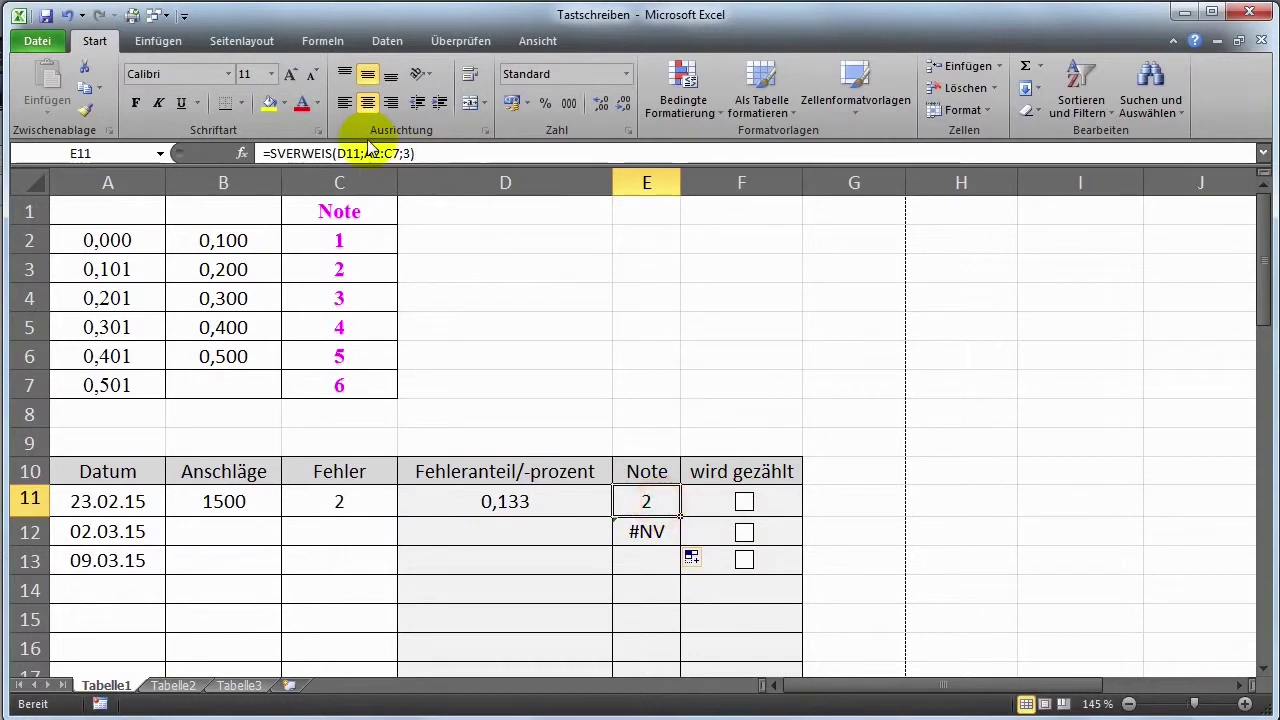
click(364, 155)
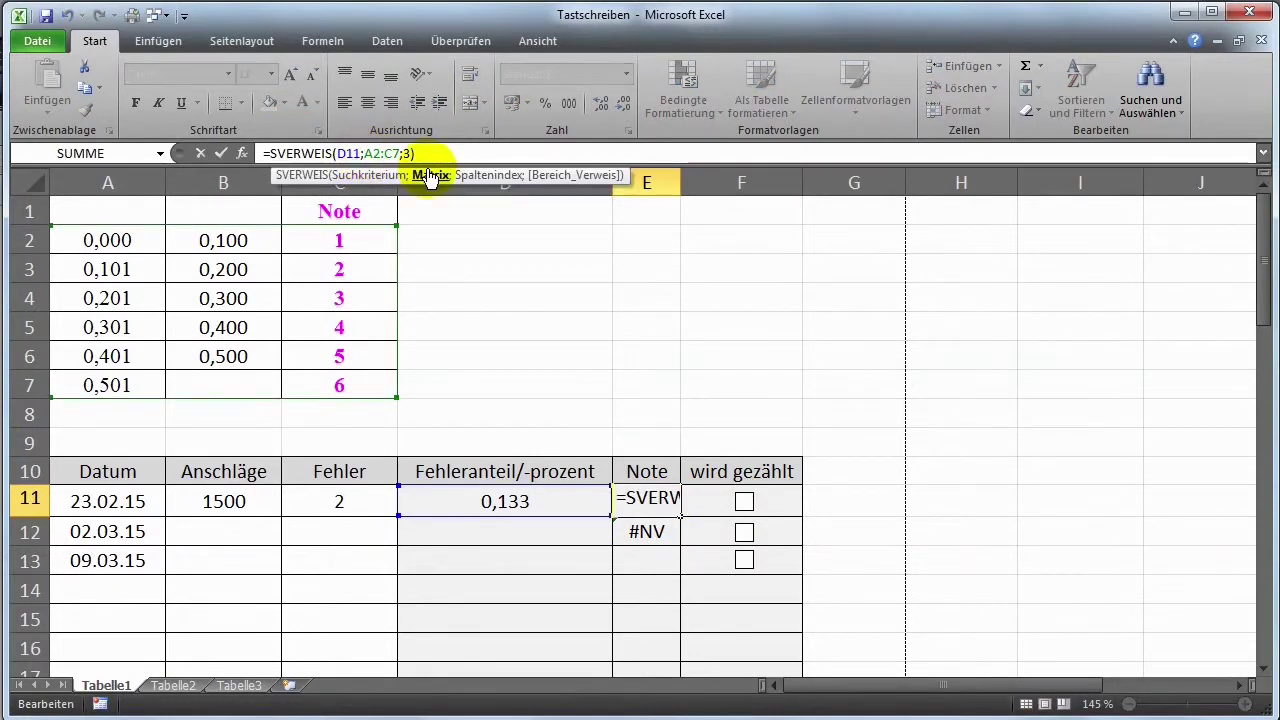
key(shift+Right)
key(shift+Right)
key(F4)
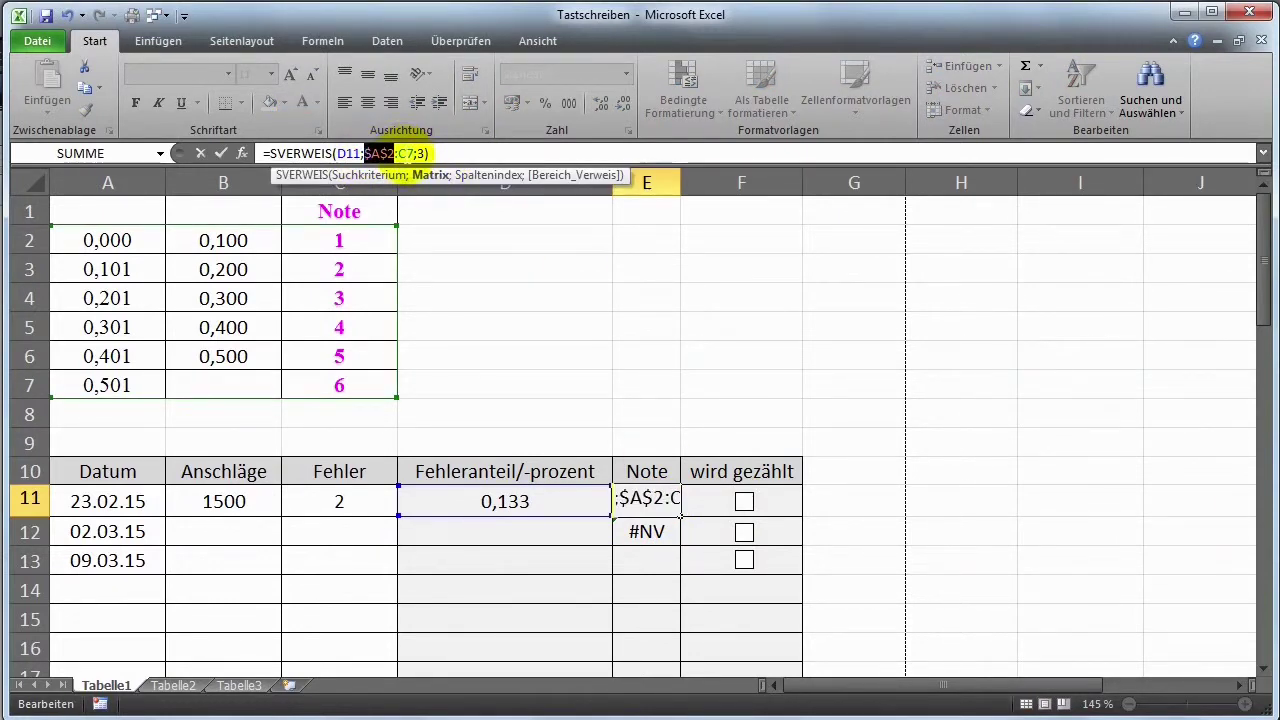
drag(397, 153, 410, 149)
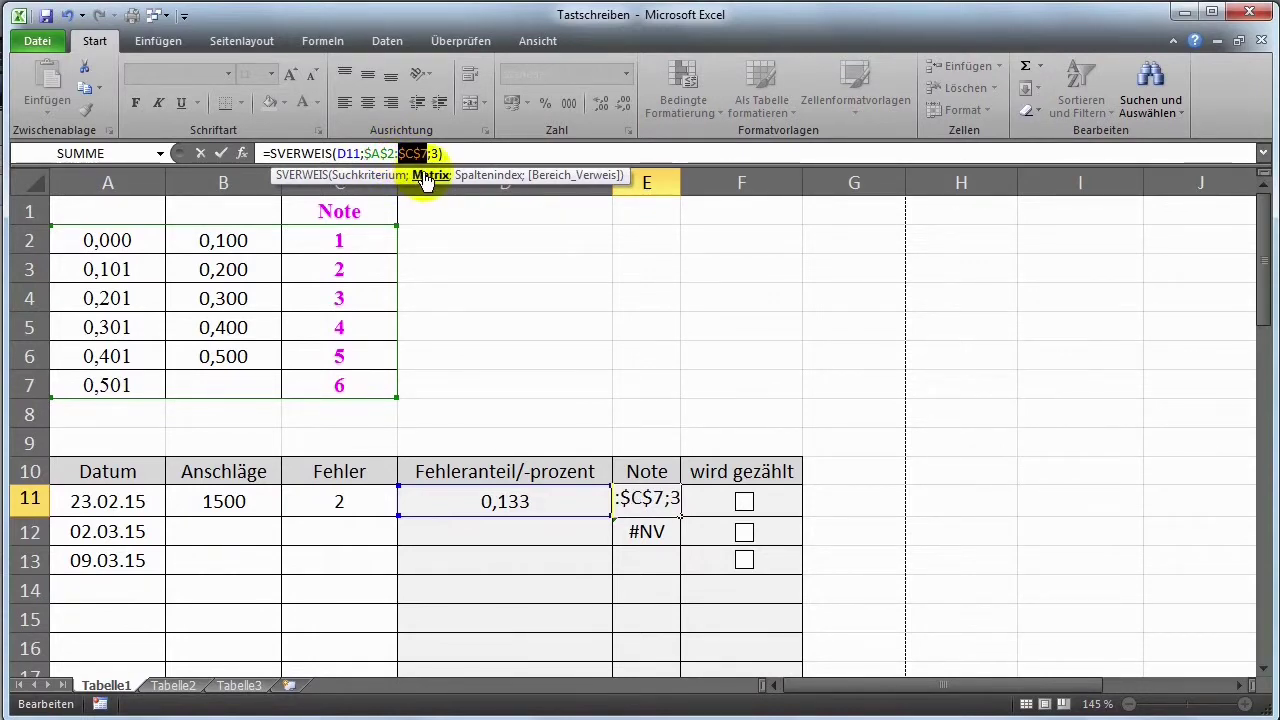
key(Return)
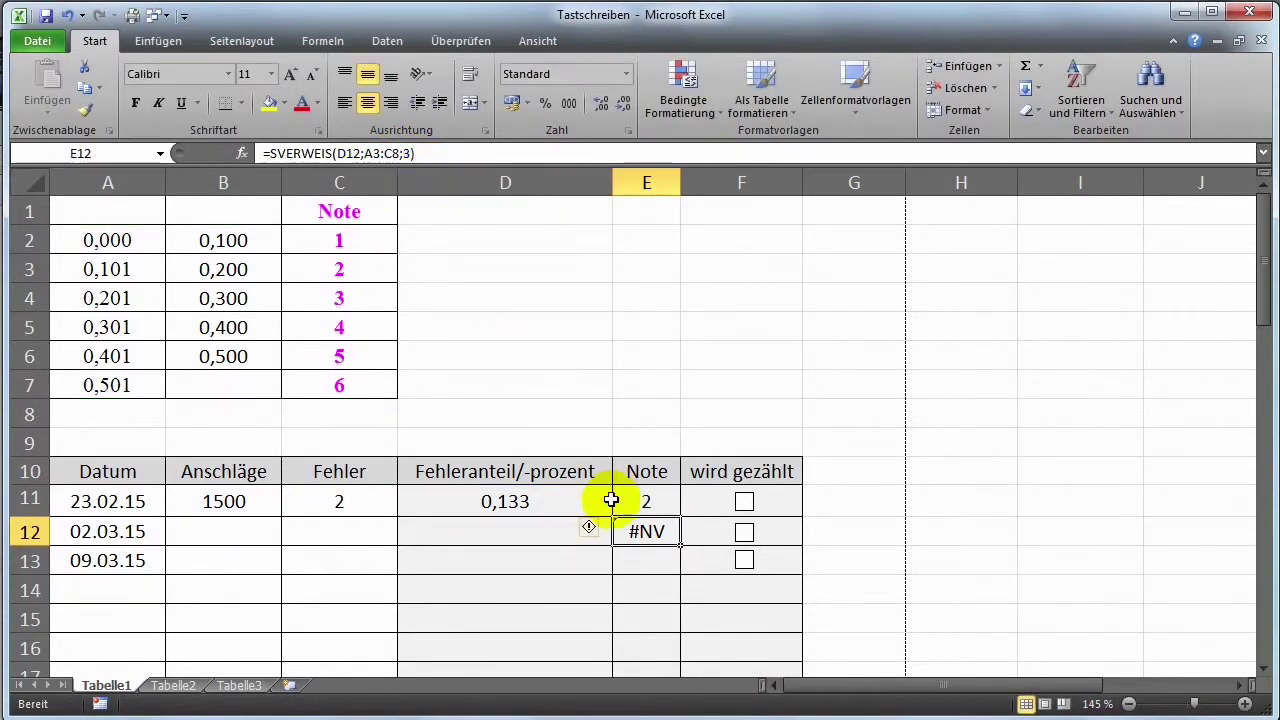
- Fill the grade formula from E11 down to E14 and the error-rate formula from D11 to D15
click(643, 500)
drag(680, 516, 680, 603)
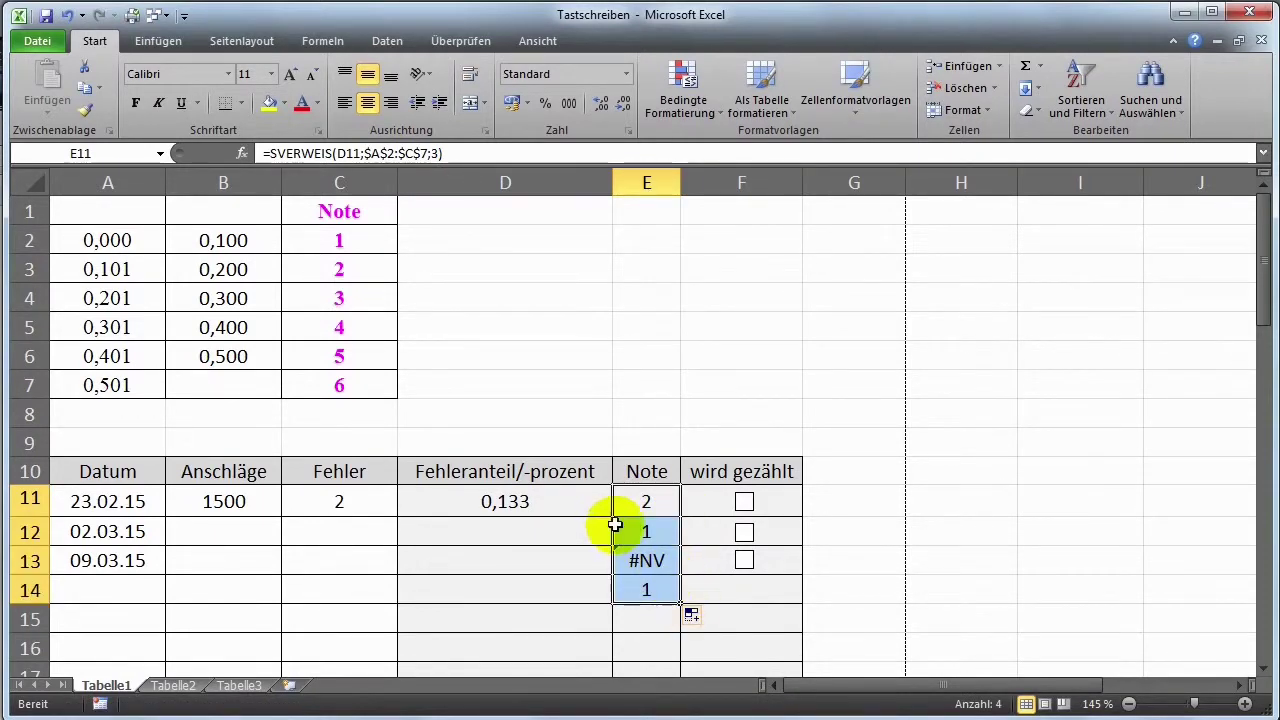
click(530, 531)
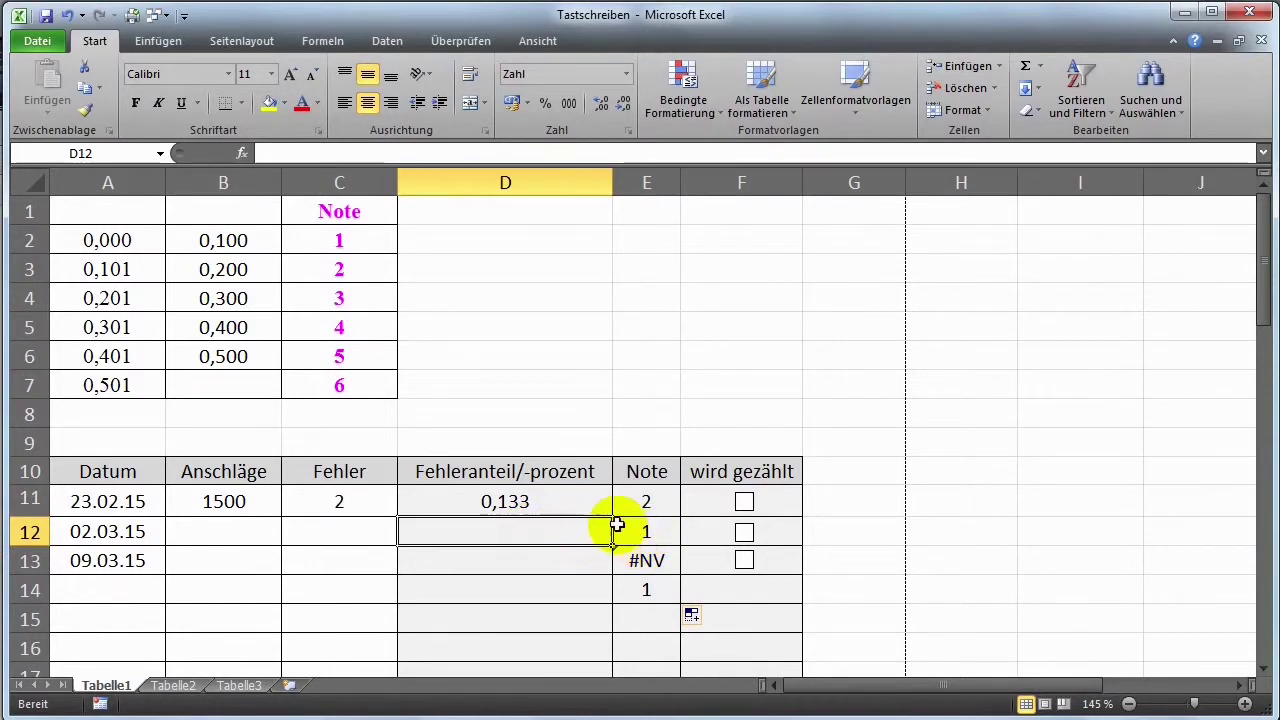
click(525, 501)
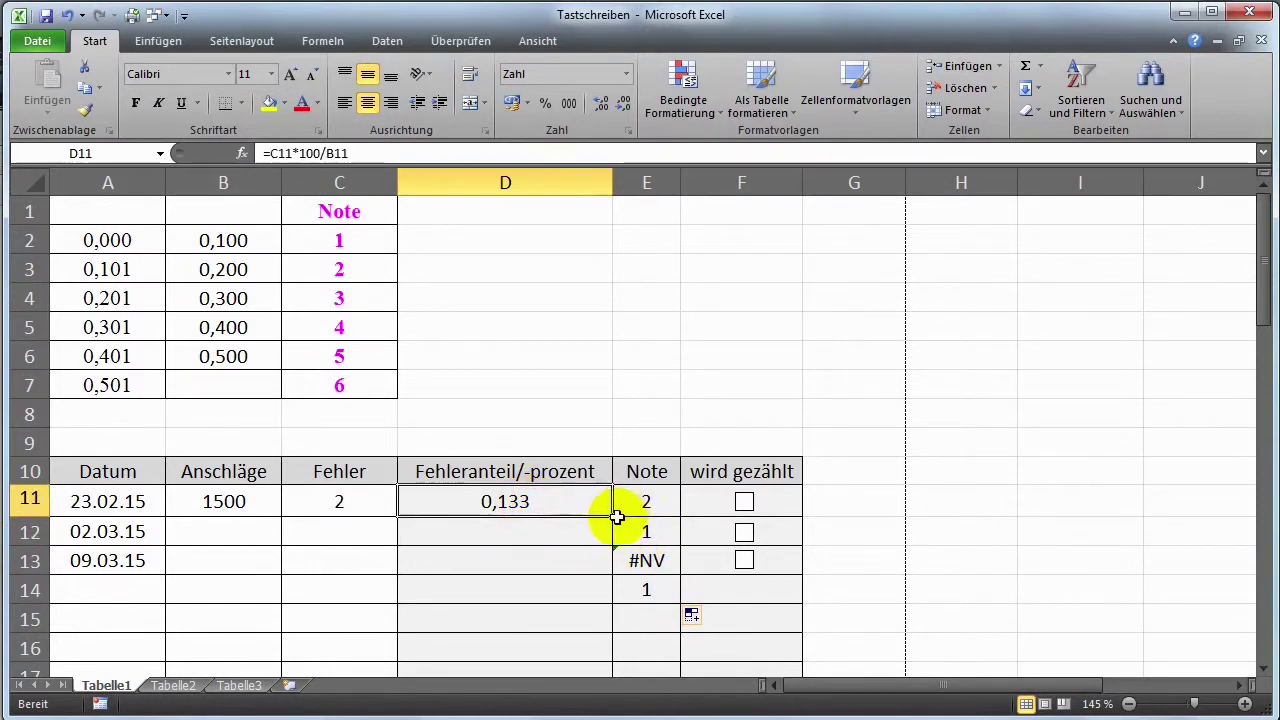
drag(611, 517, 612, 625)
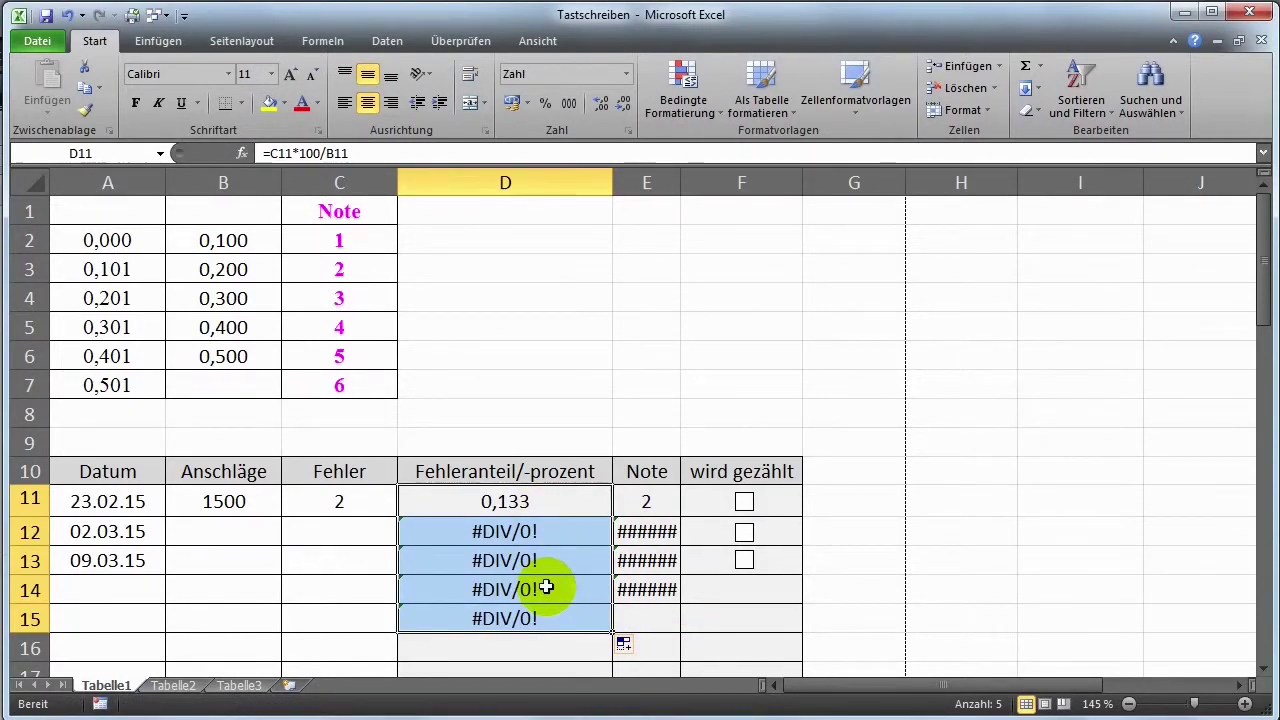
mouse_move(243, 500)
mouse_down()
mouse_move(288, 504)
mouse_move(266, 503)
mouse_up()
click(323, 506)
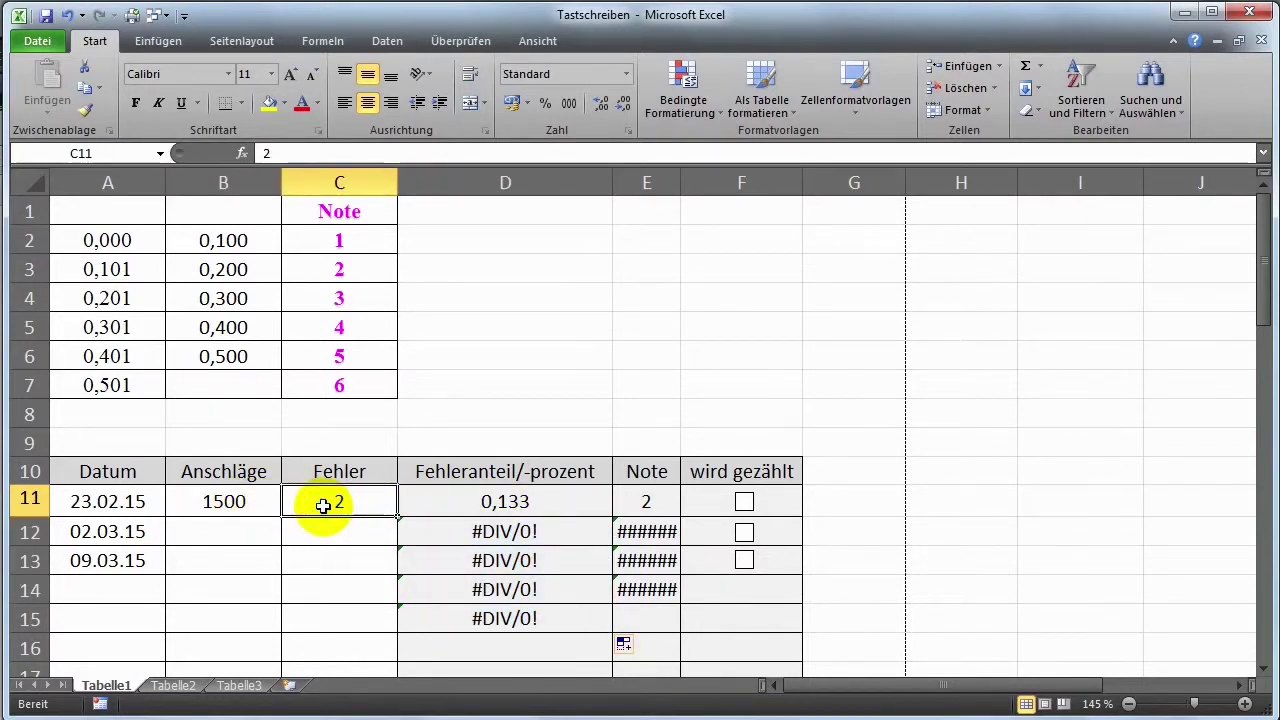
- Rewrite D11 as =WENN(C11="";"";C11*100/B11), still showing 0,133
drag(555, 500, 633, 502)
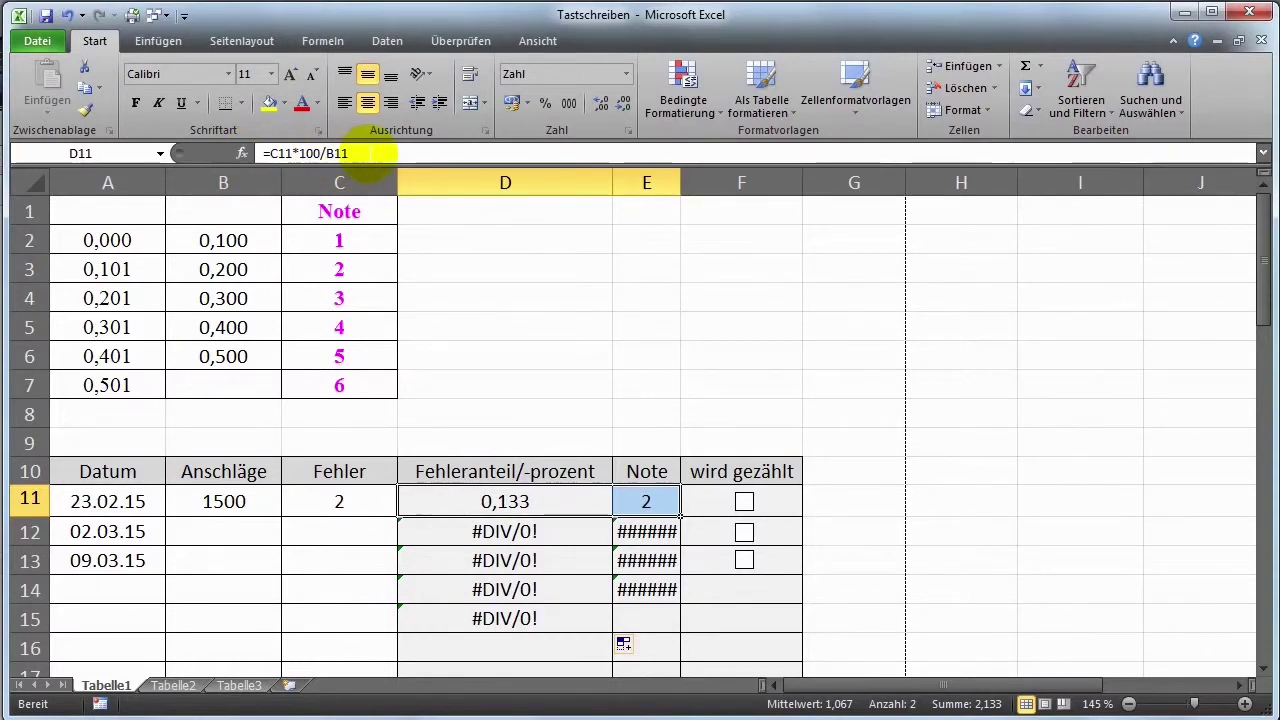
click(295, 152)
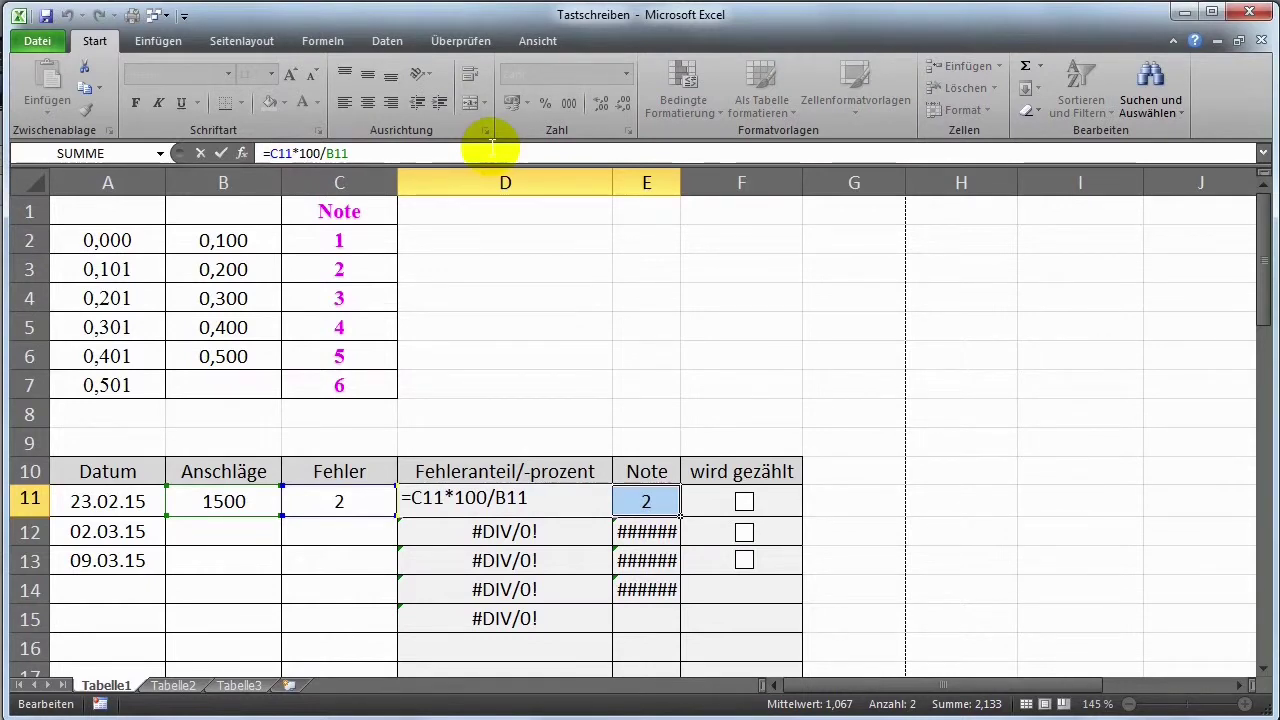
text(wenn)
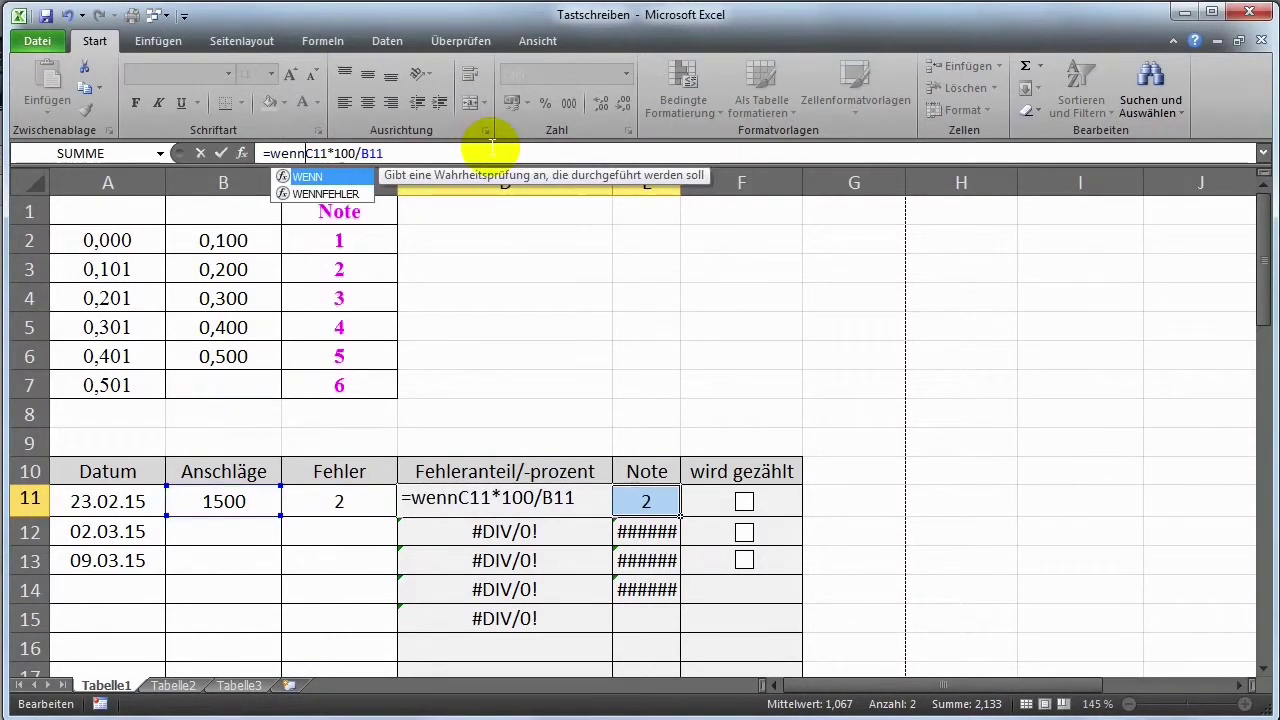
text(()
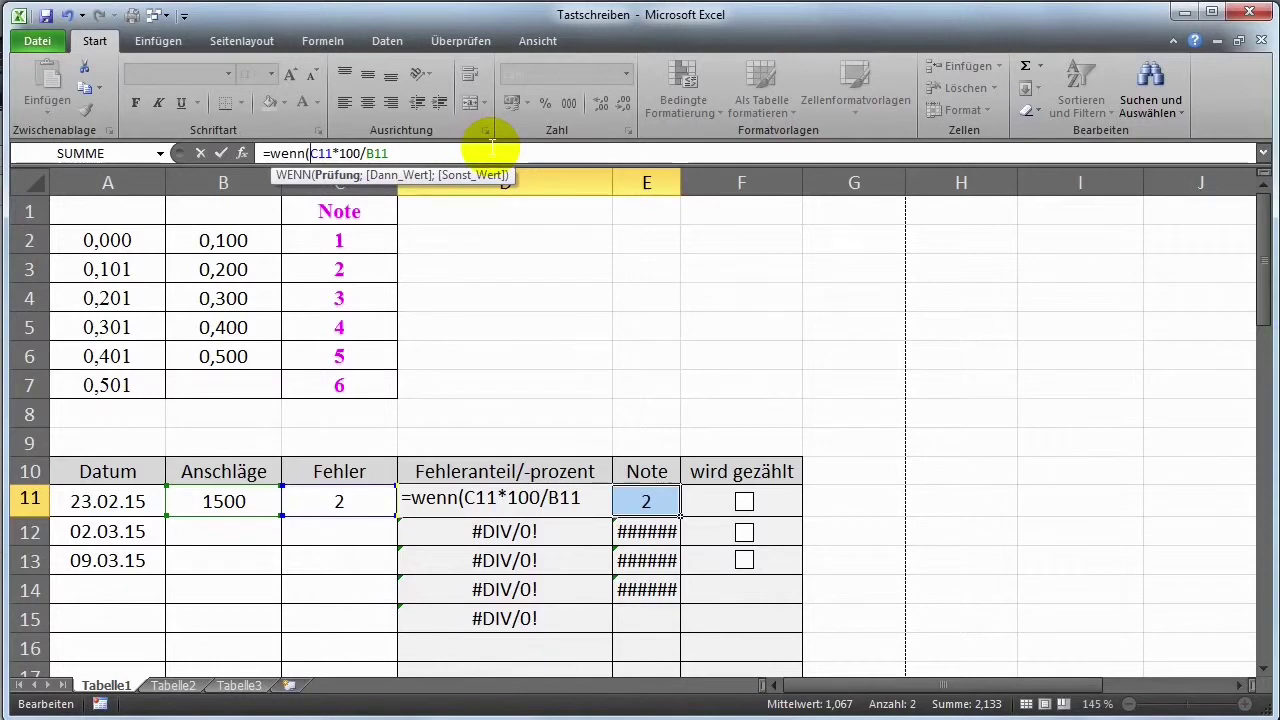
click(347, 501)
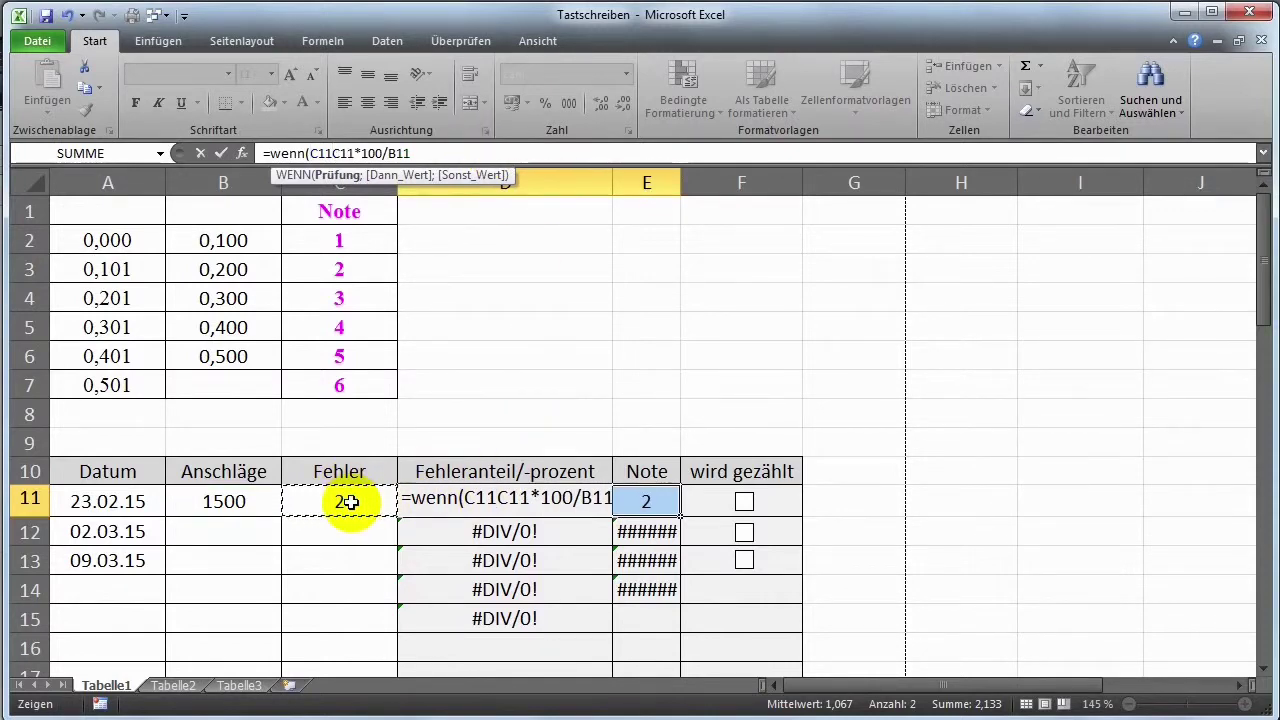
text(=)
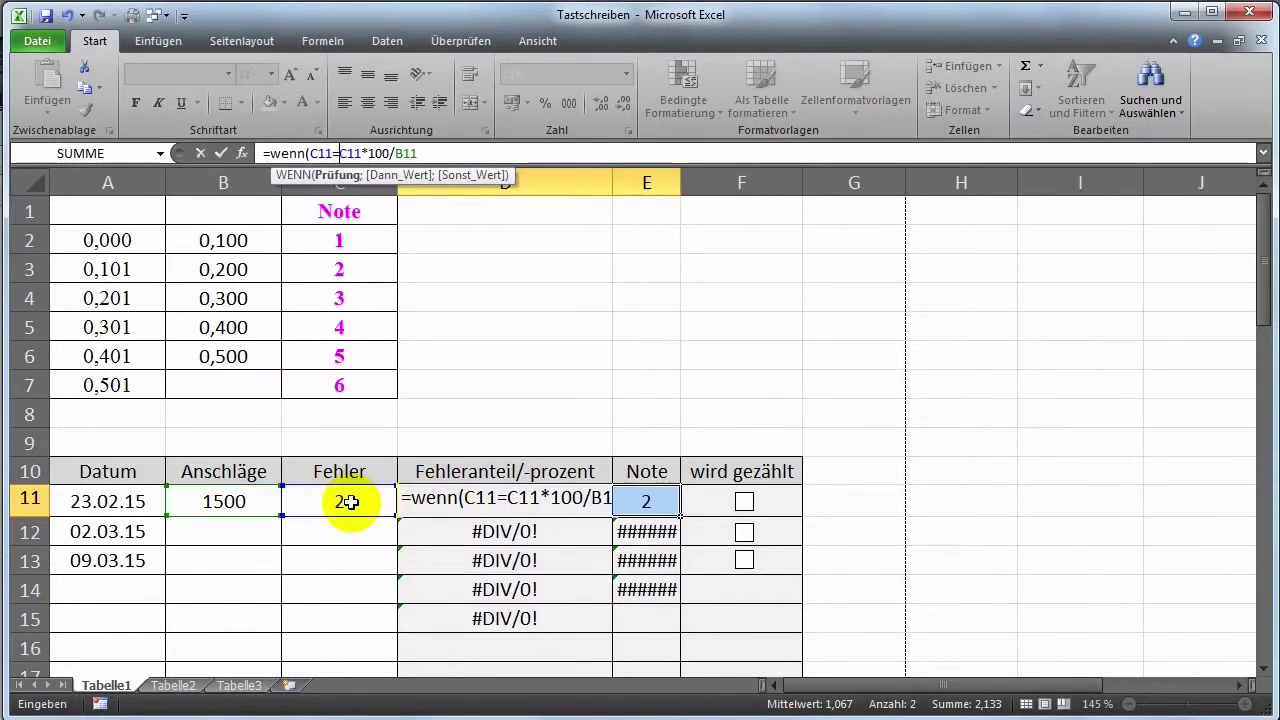
text(")
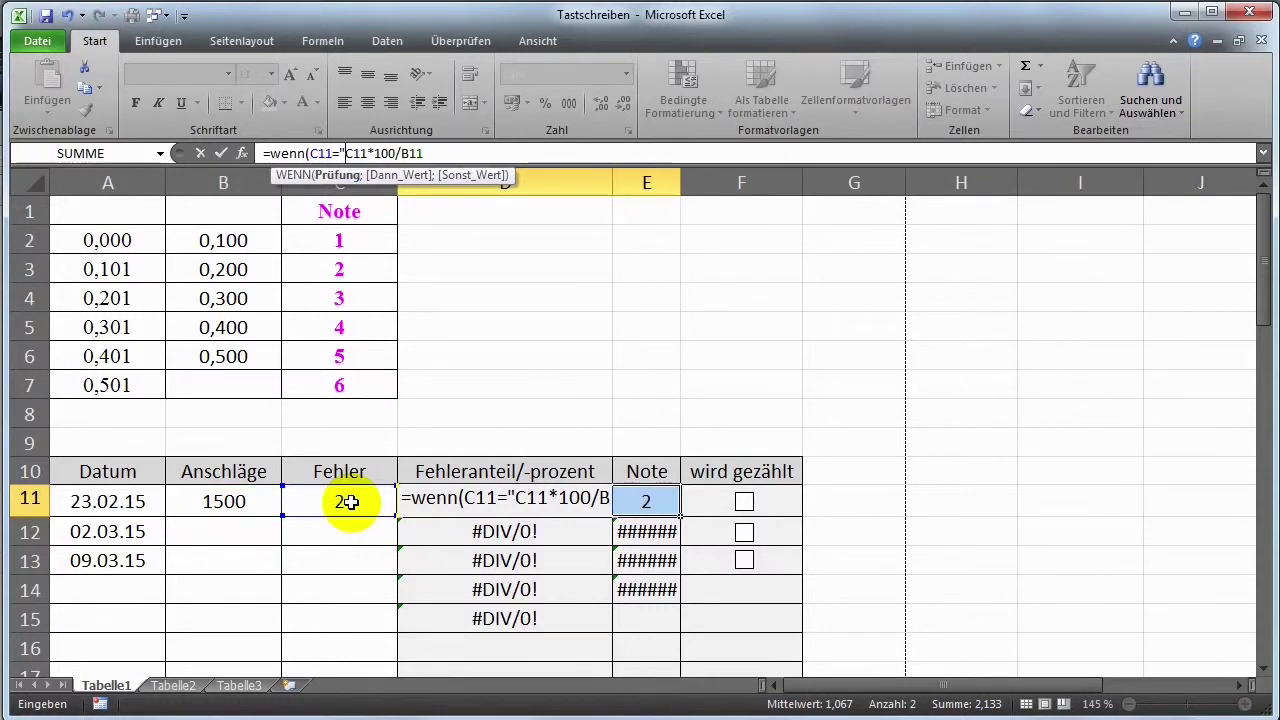
text(")
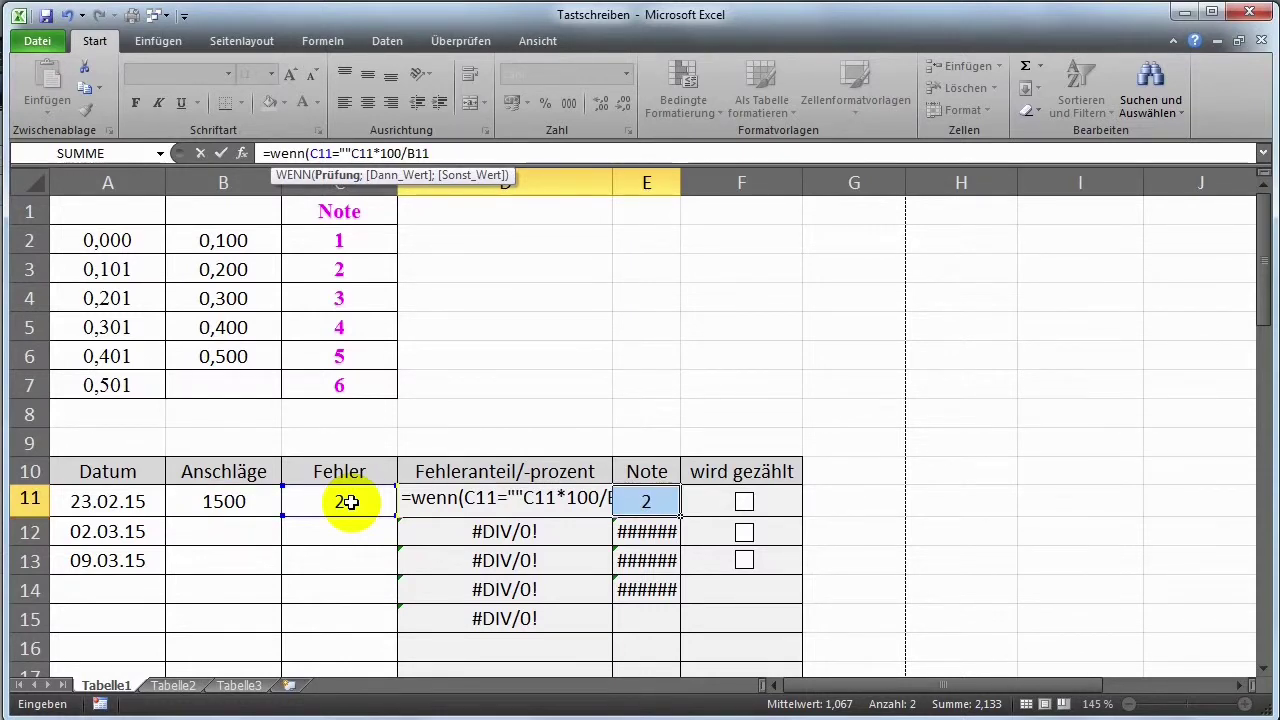
text(;)
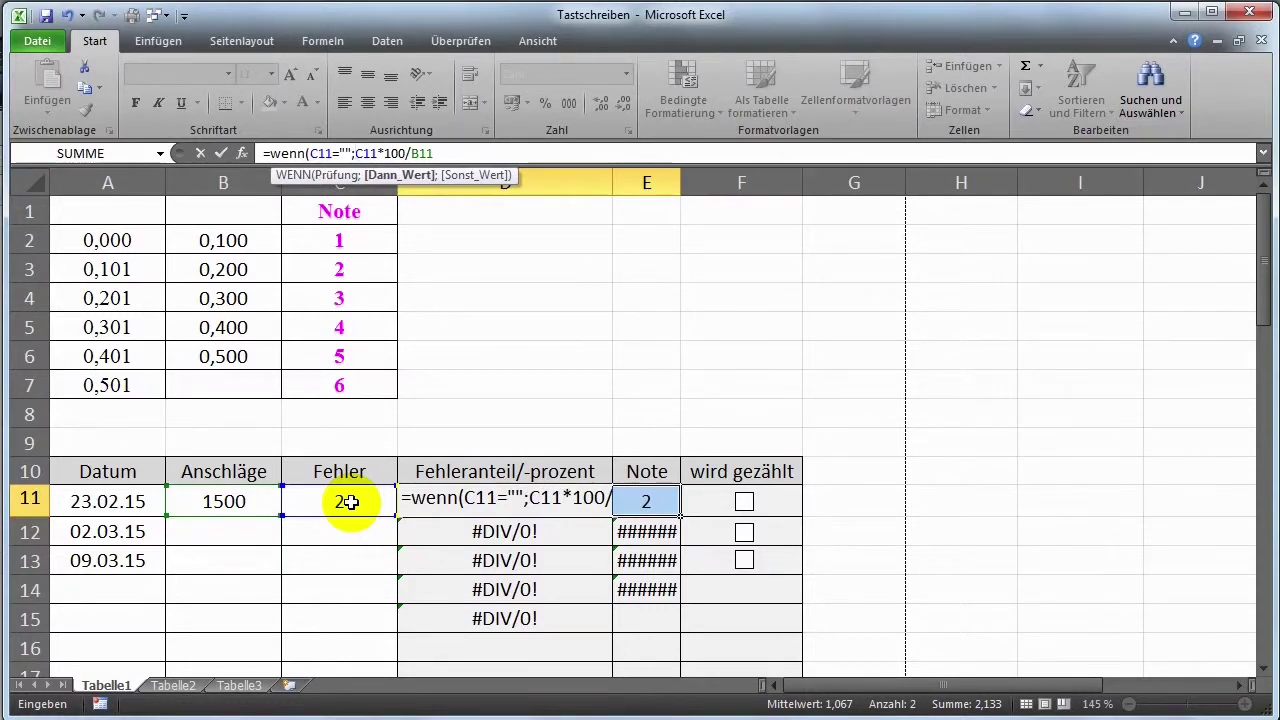
text("";)
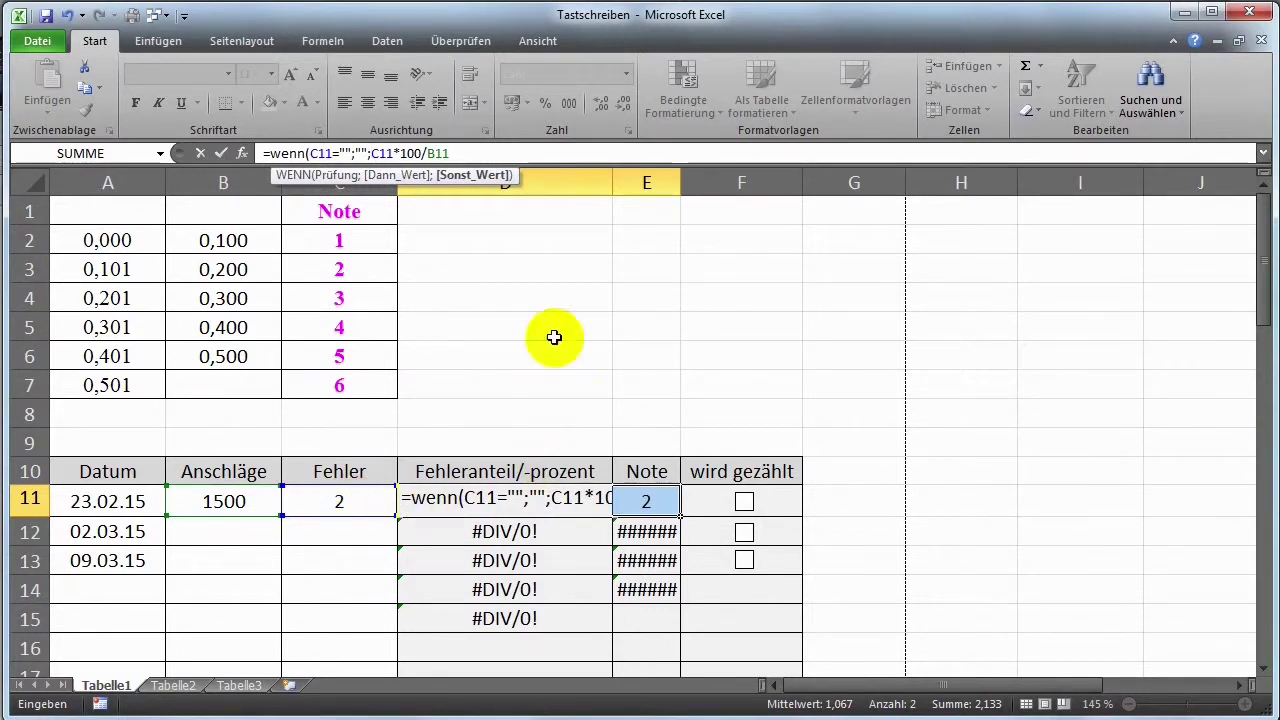
click(469, 150)
text())
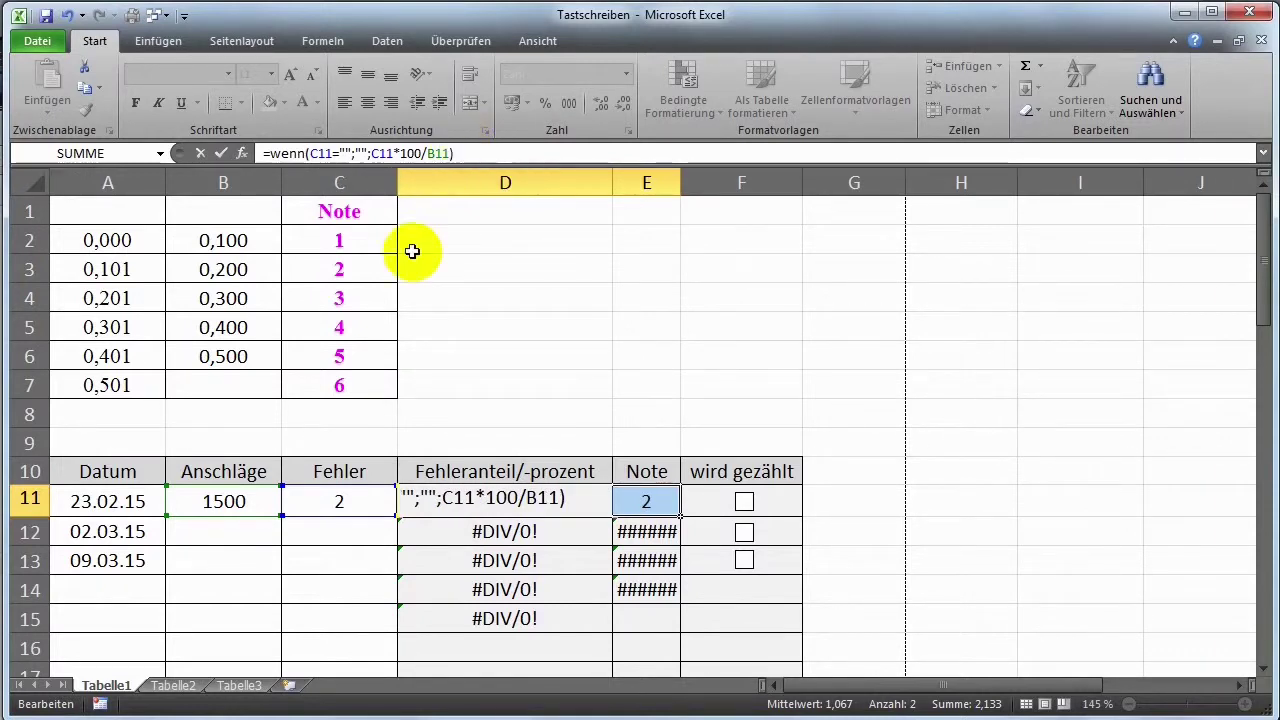
drag(368, 153, 441, 153)
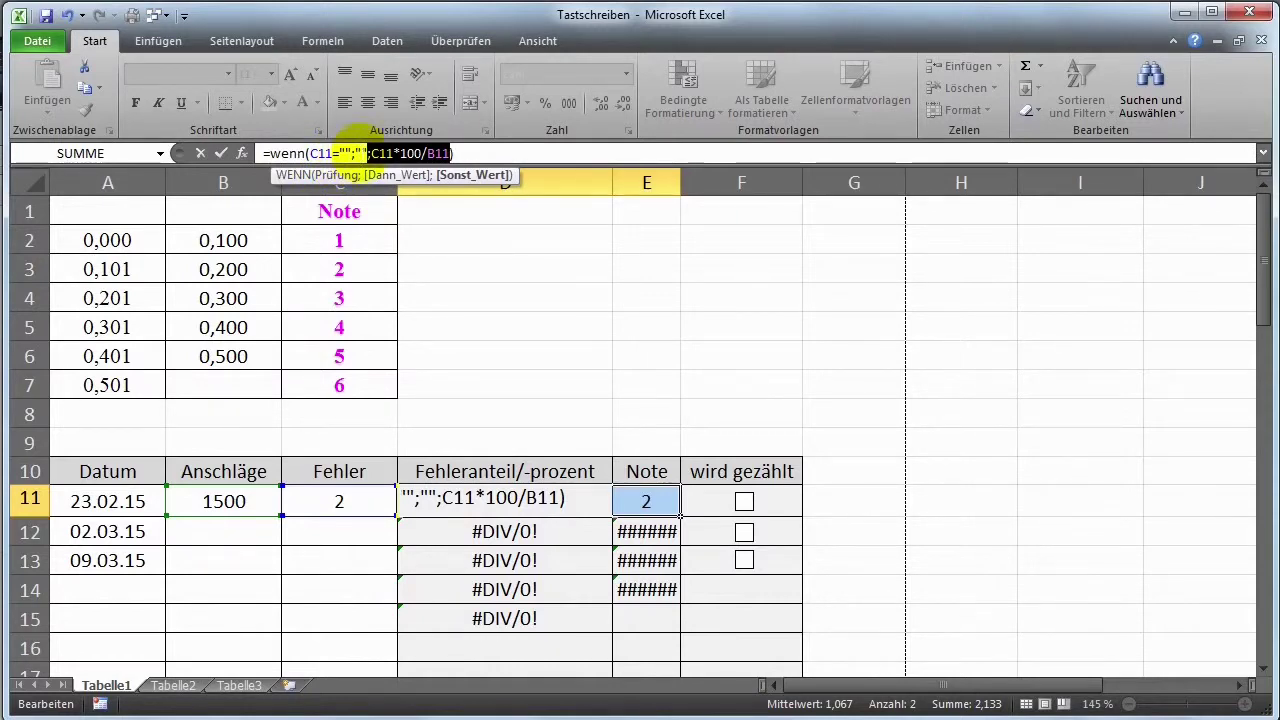
key(Return)
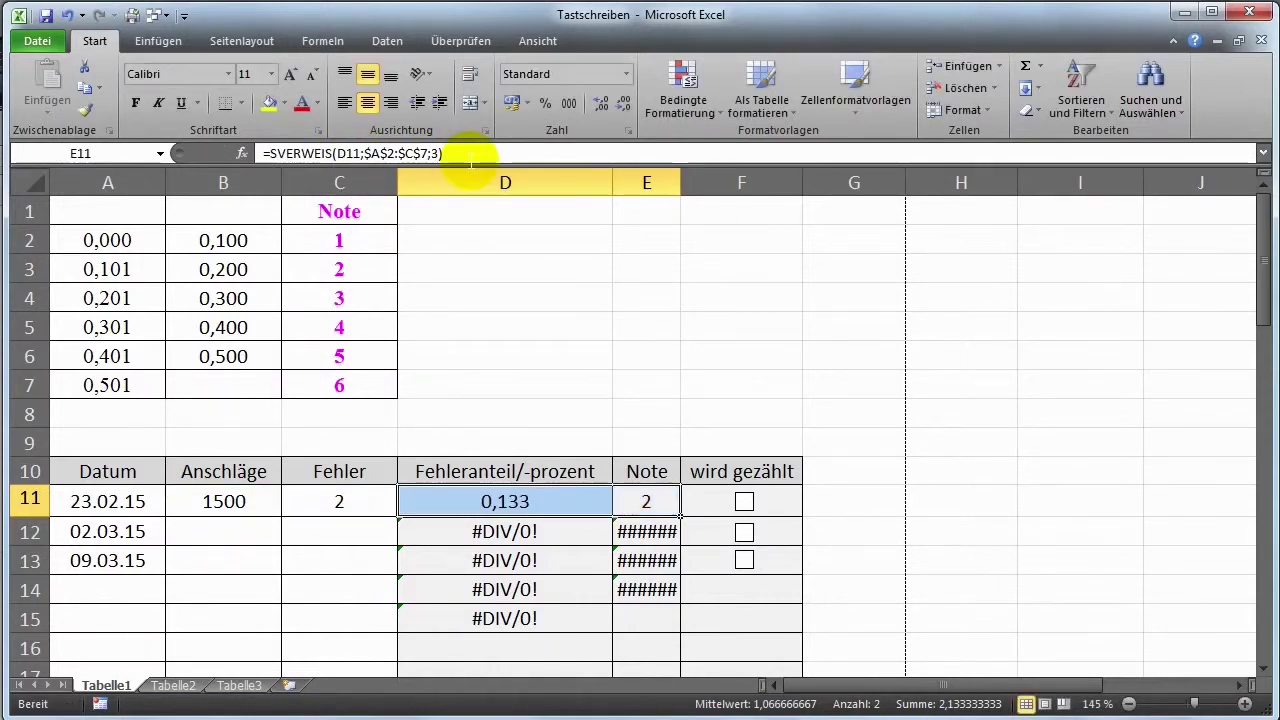
- Enter 3 as the Fehler value in C11
click(358, 504)
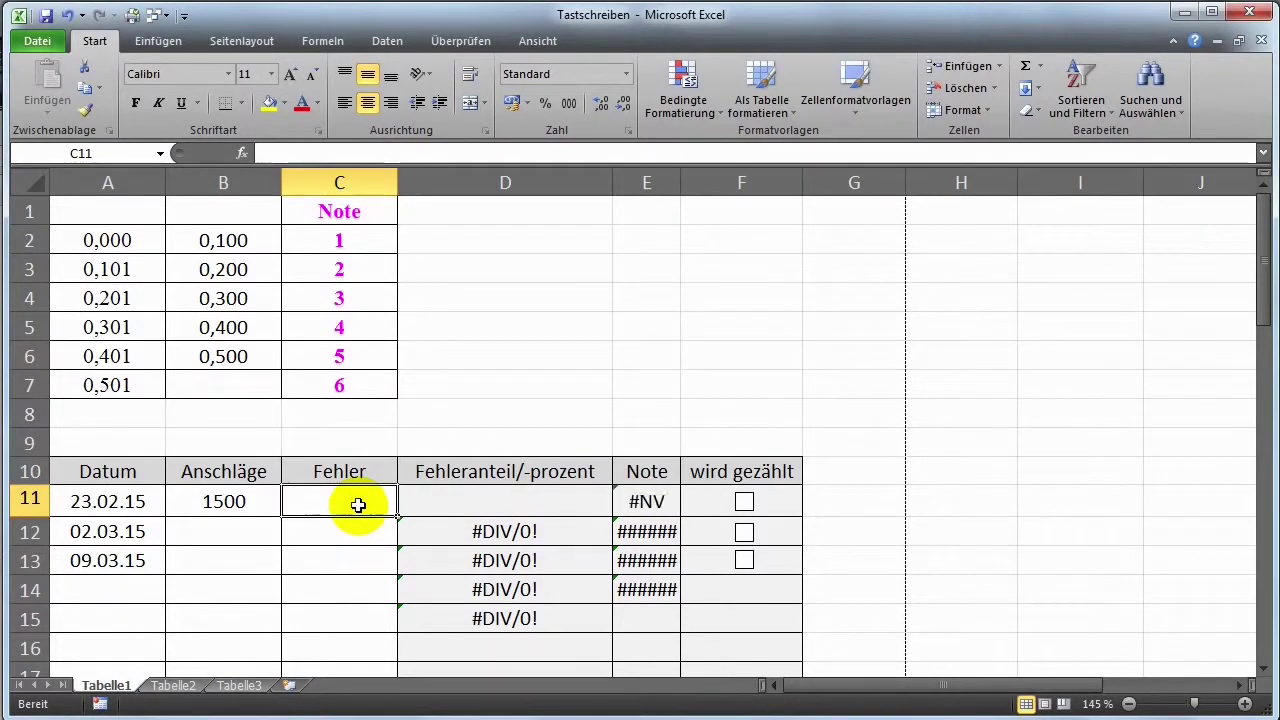
click(458, 506)
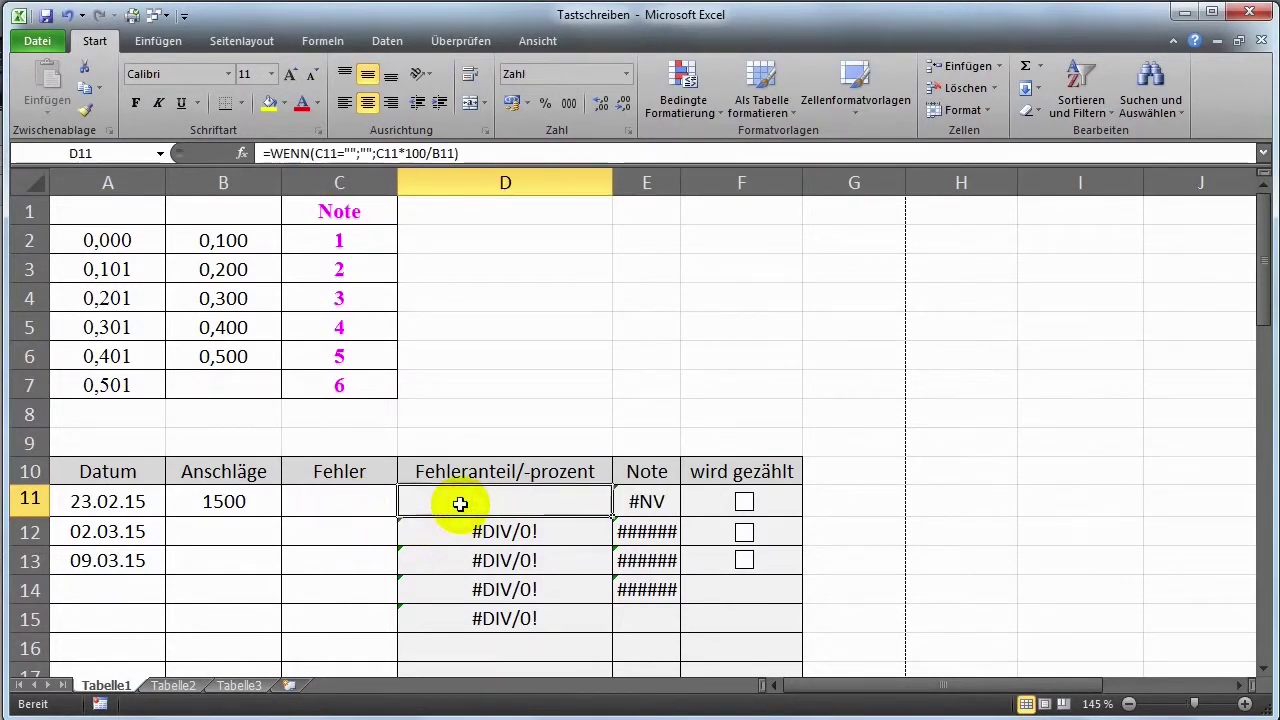
click(339, 503)
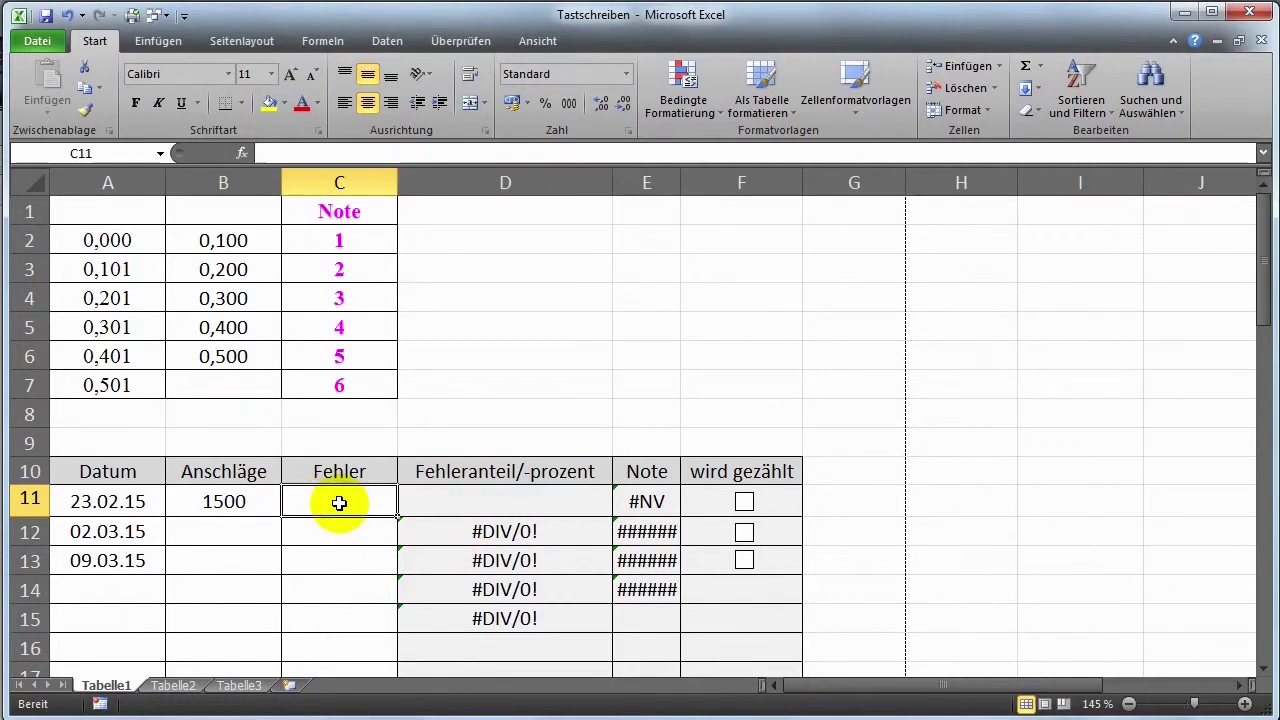
text(3)
key(Return)
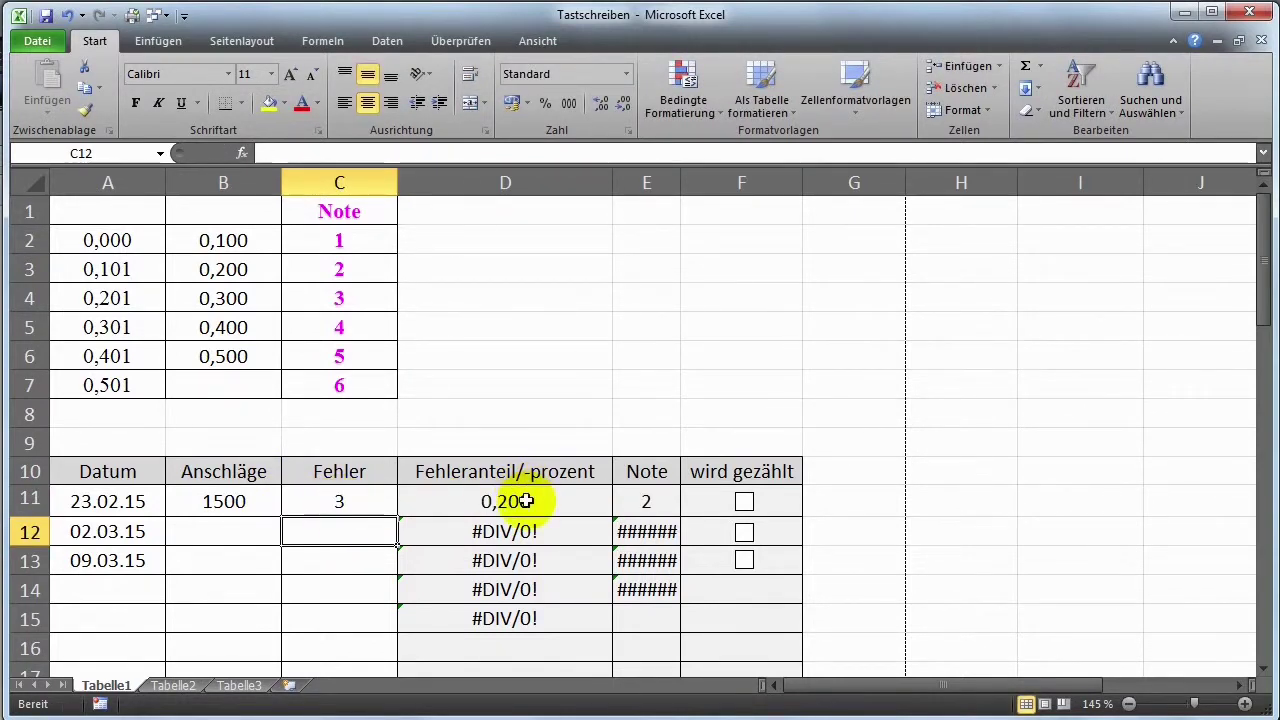
- Change E11 to =WENN(D11="";"";SVERWEIS(D11;$A$2:$C$7;3))
click(643, 500)
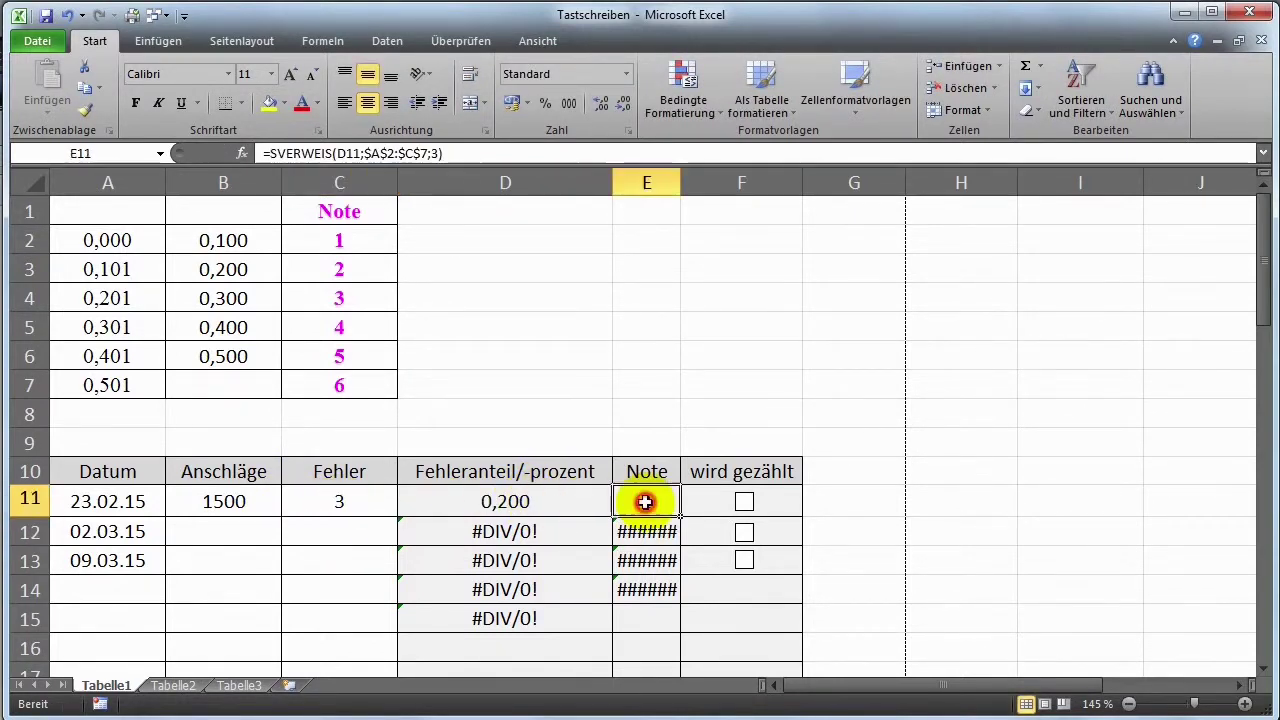
click(272, 152)
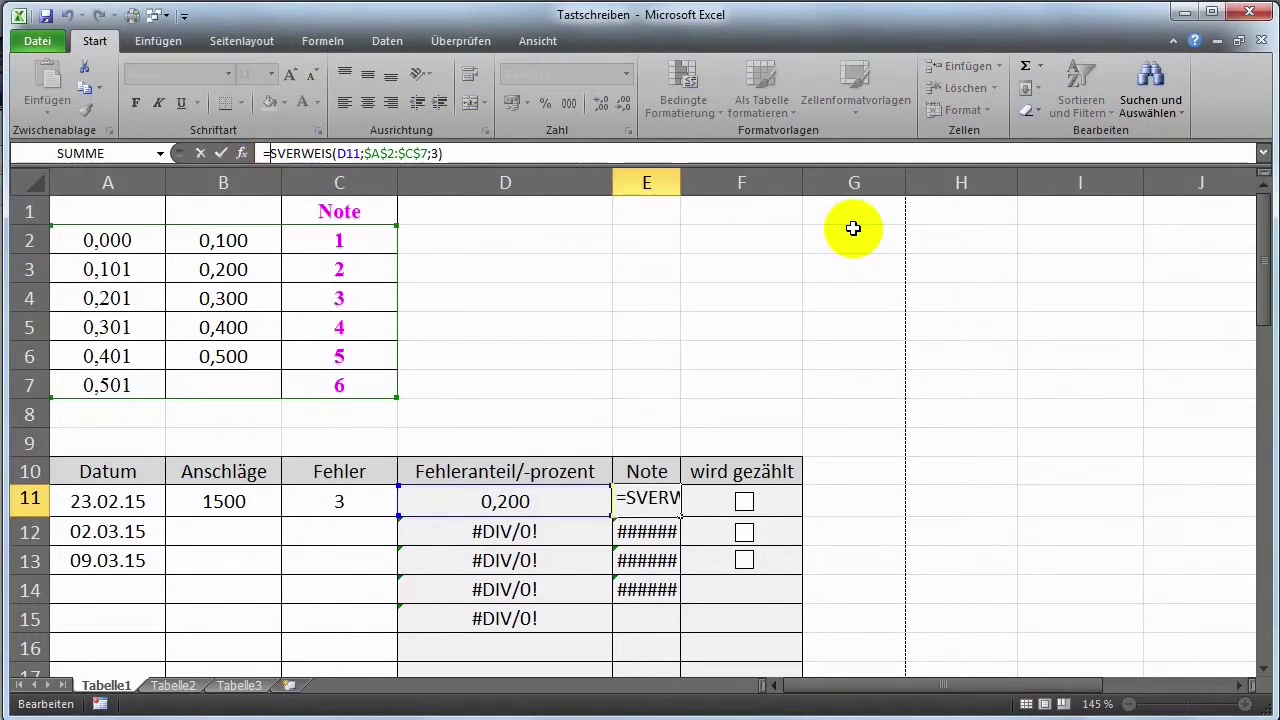
text(Wen)
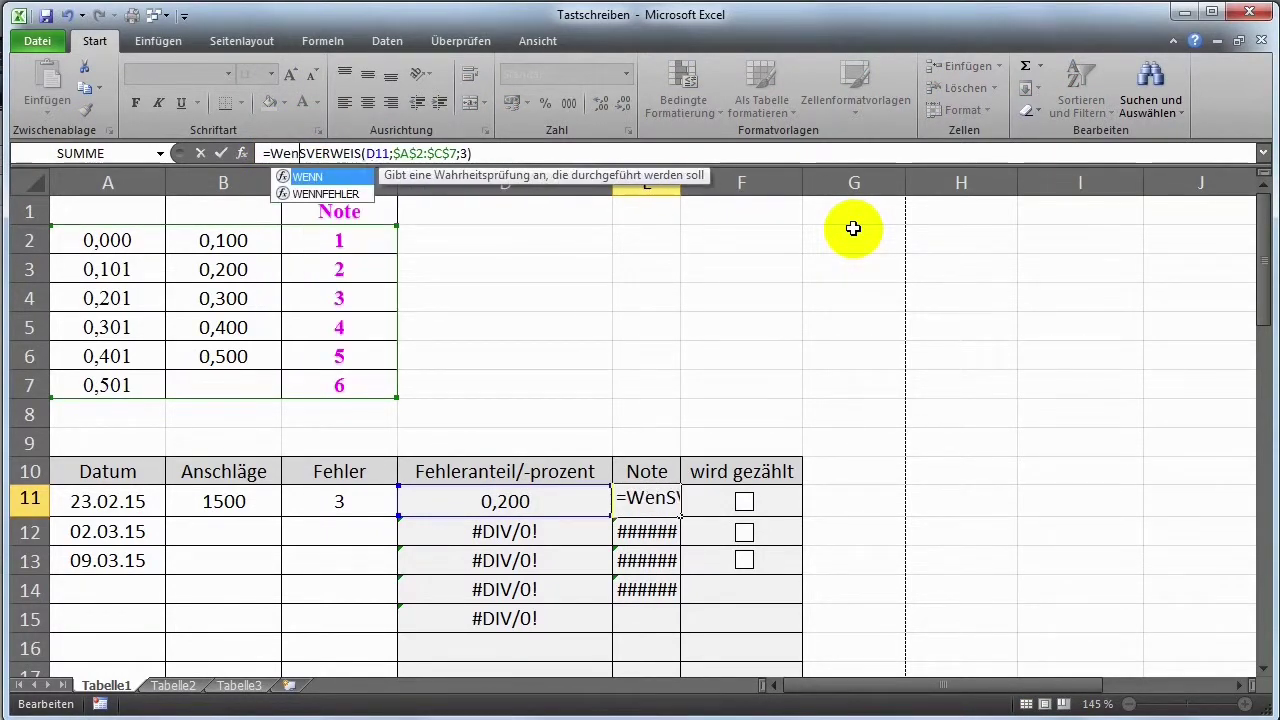
text(n()
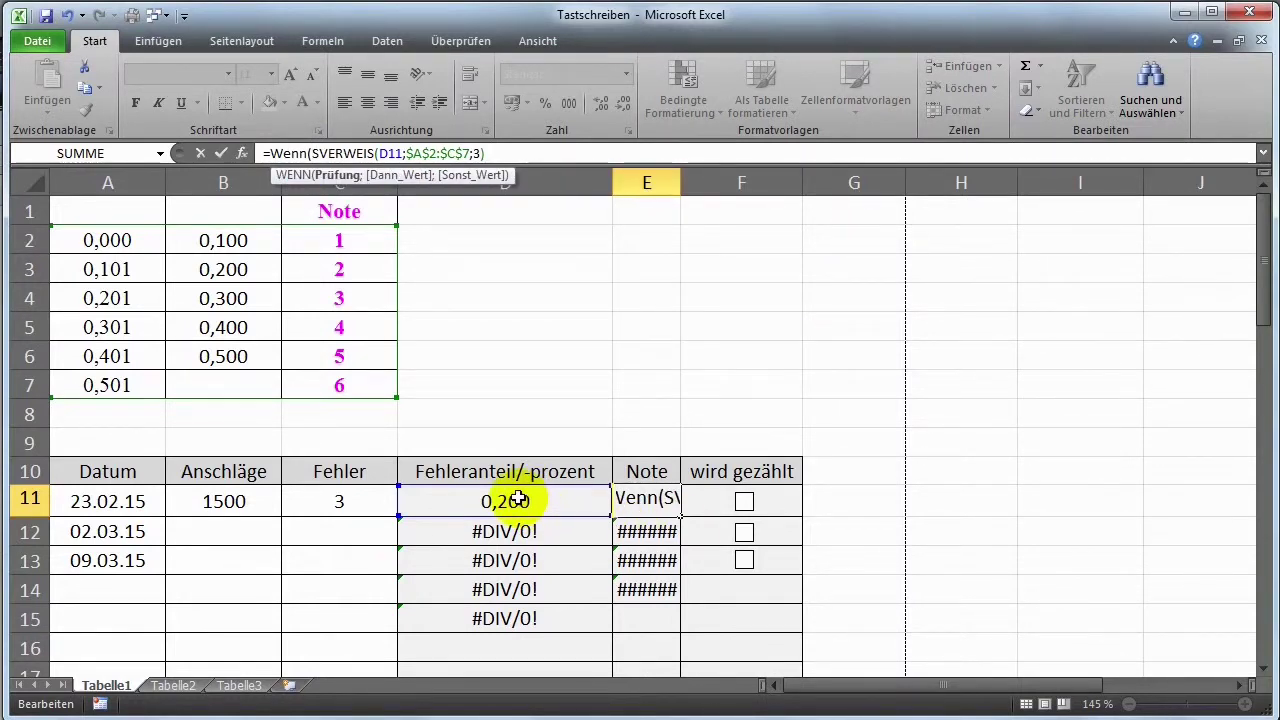
click(518, 501)
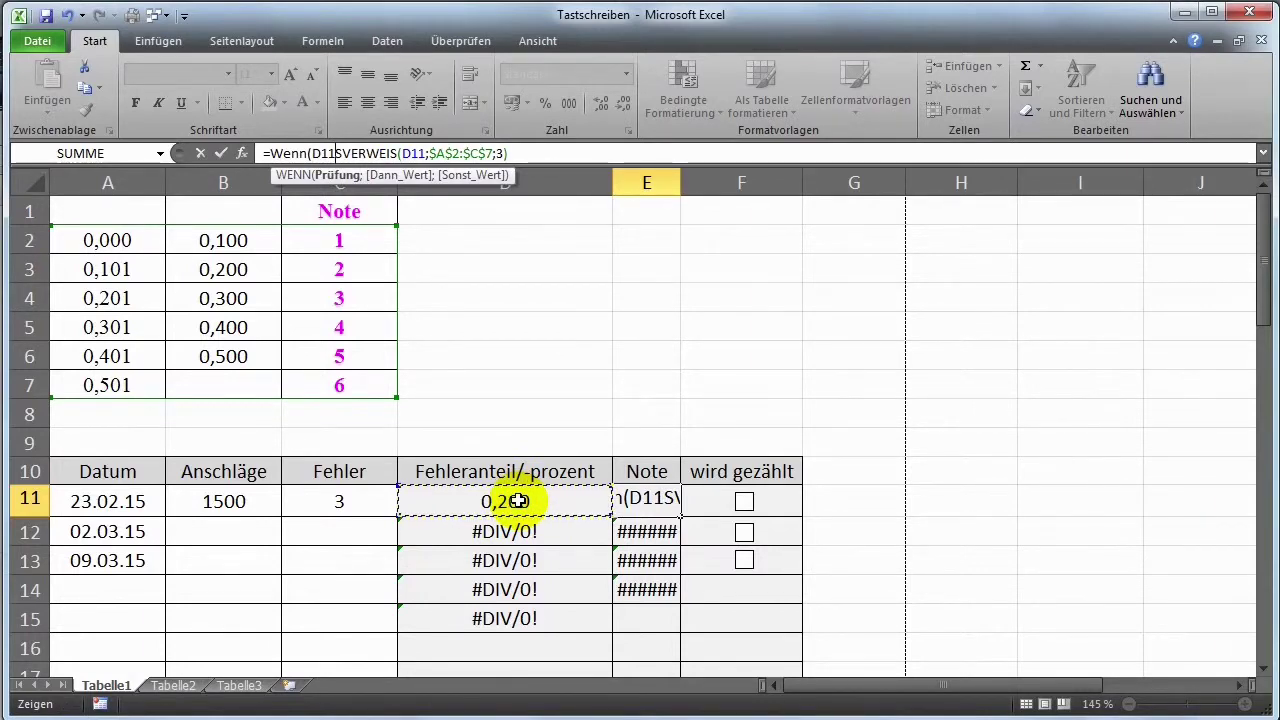
text(=)
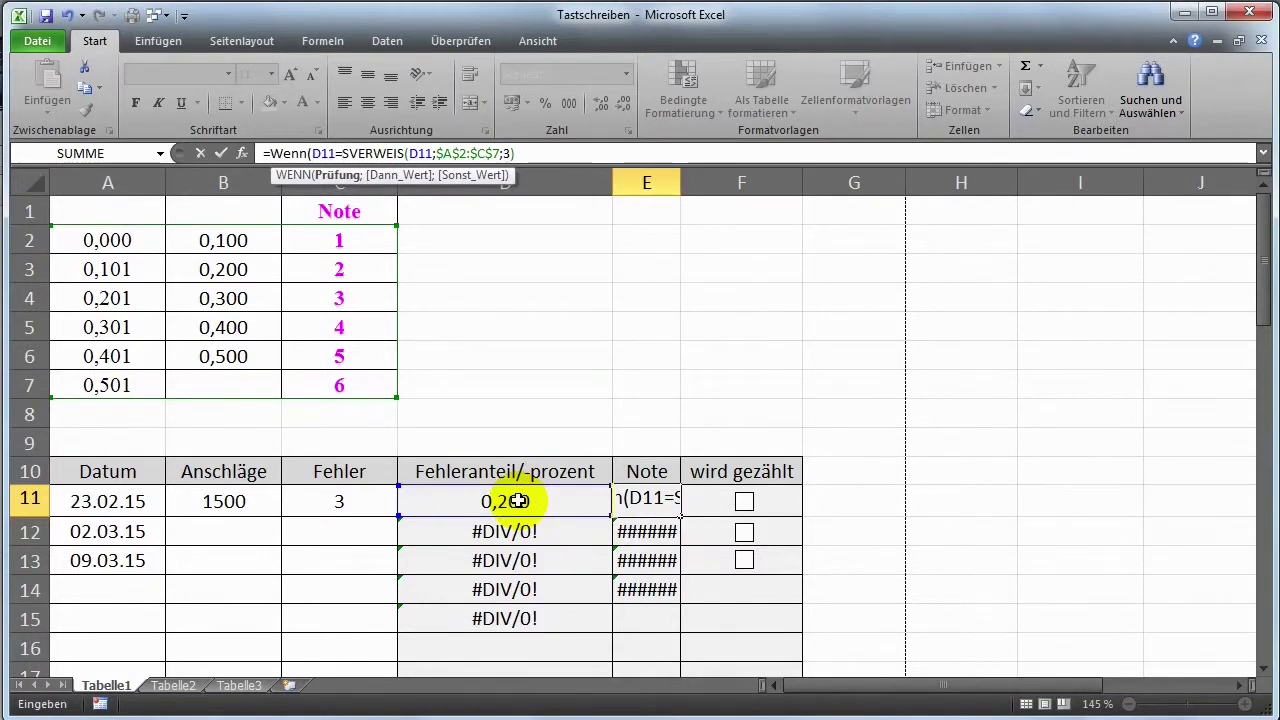
text("";)
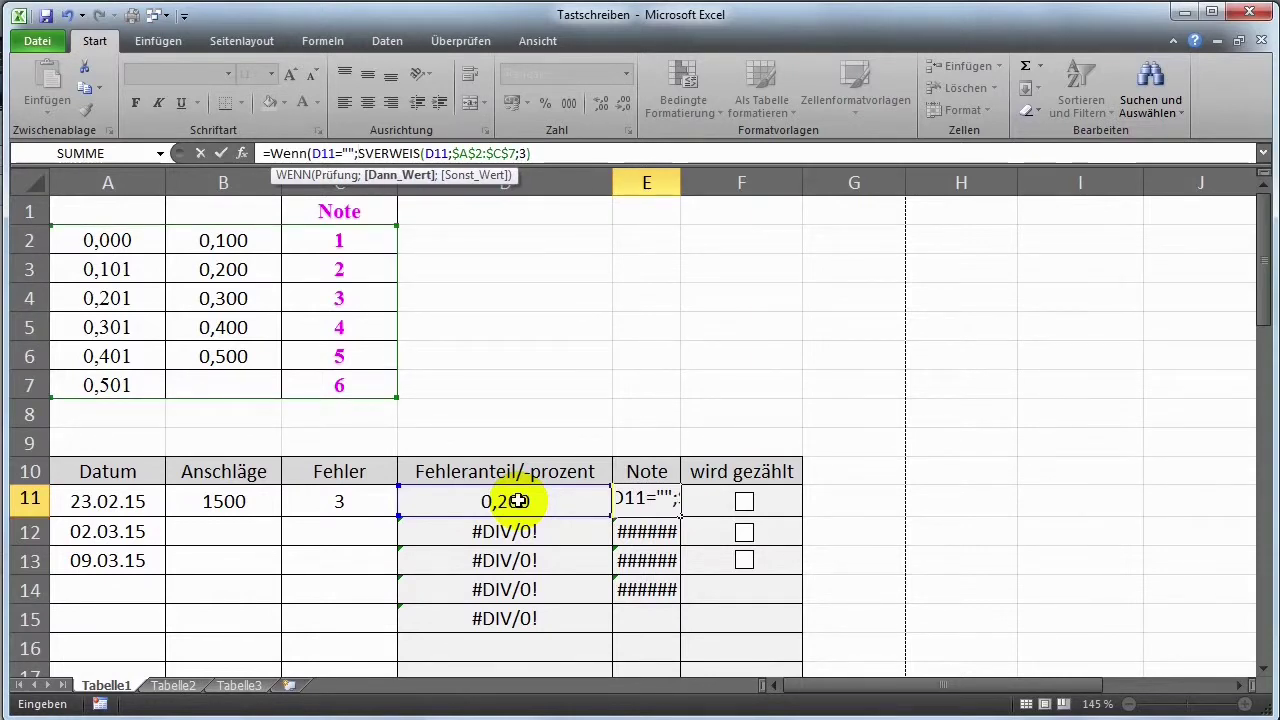
text("")
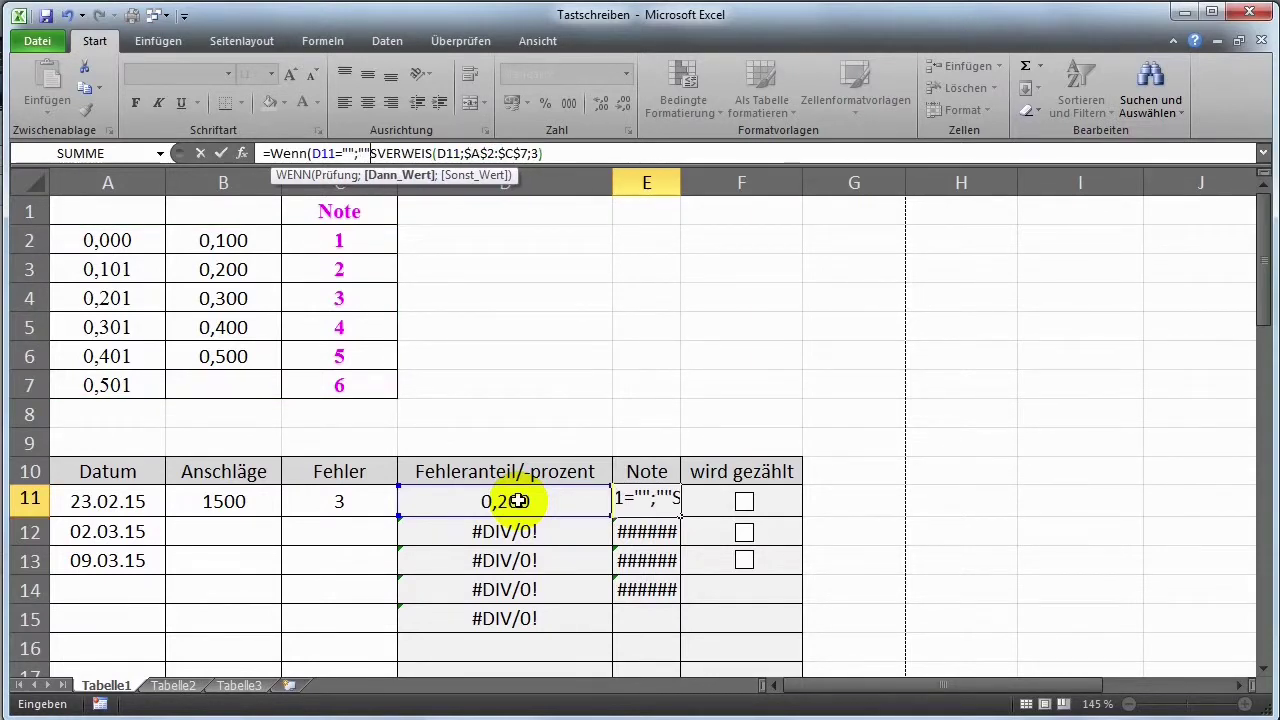
text(;)
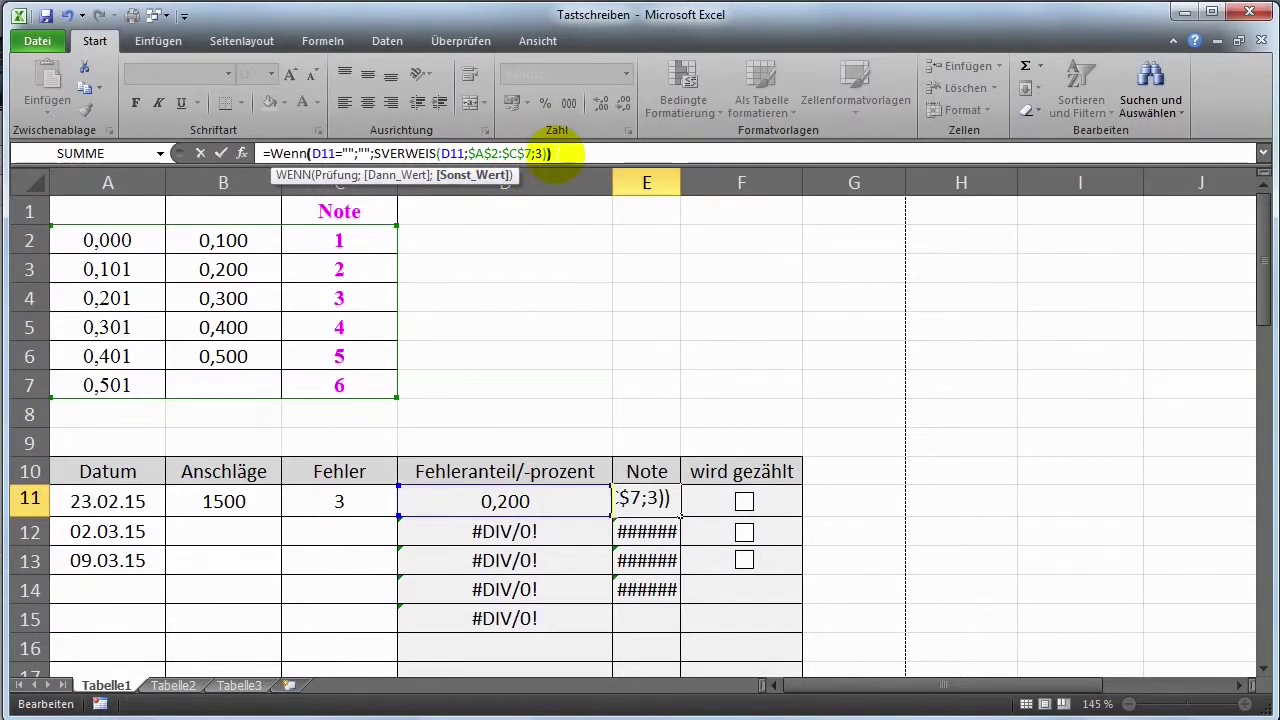
key(Return)
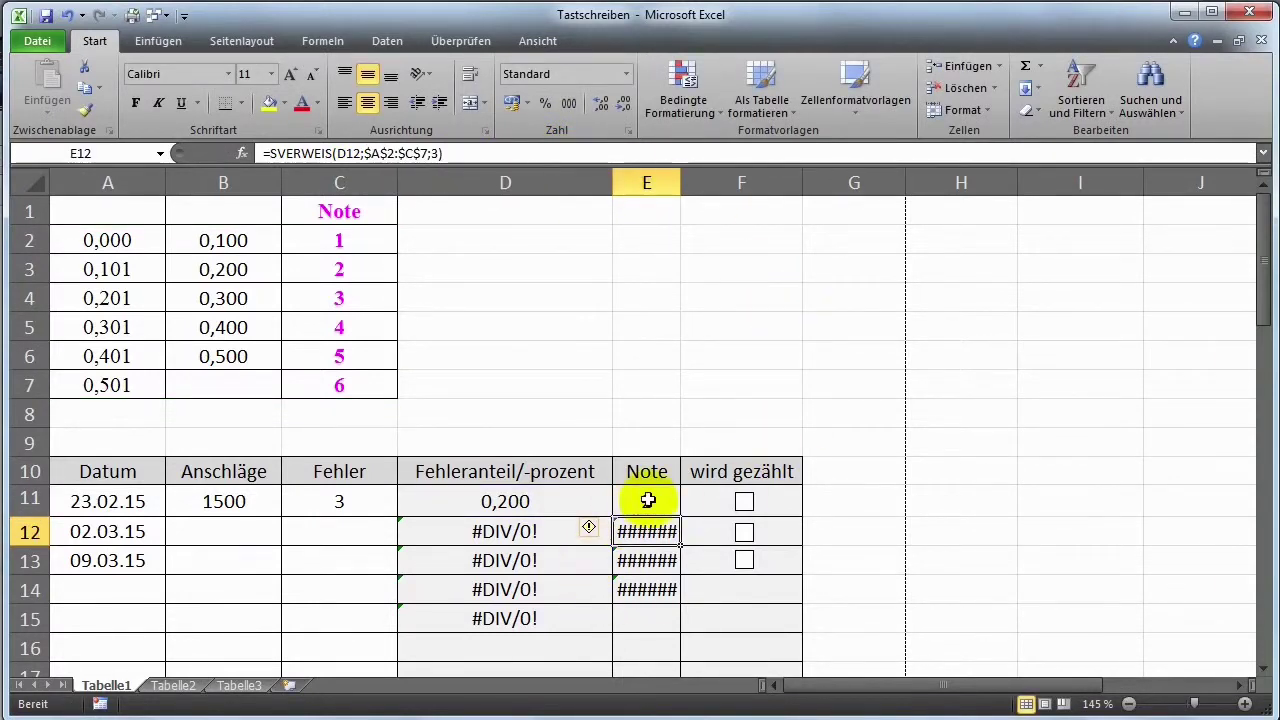
- Copy the D11:E11 formulas down to row 17, clearing the #DIV/0! errors
click(359, 504)
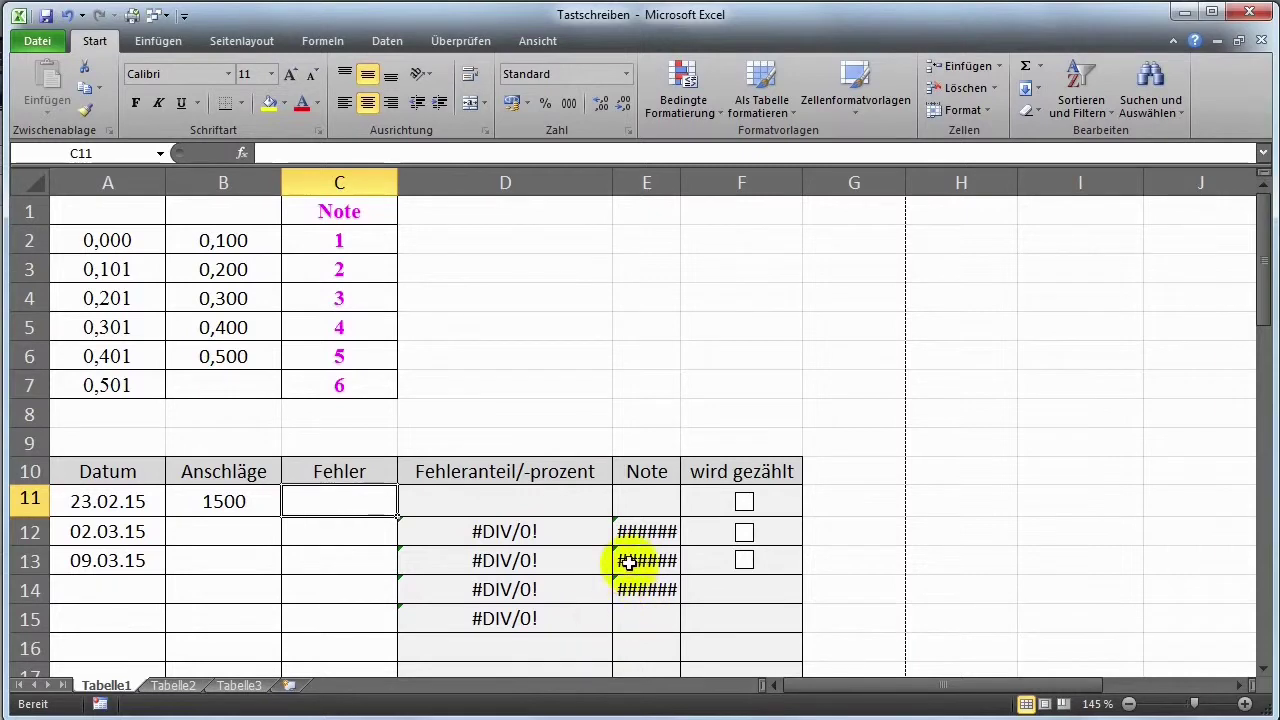
click(567, 503)
mouse_move(567, 503)
mouse_down()
mouse_move(684, 511)
mouse_move(677, 579)
mouse_up()
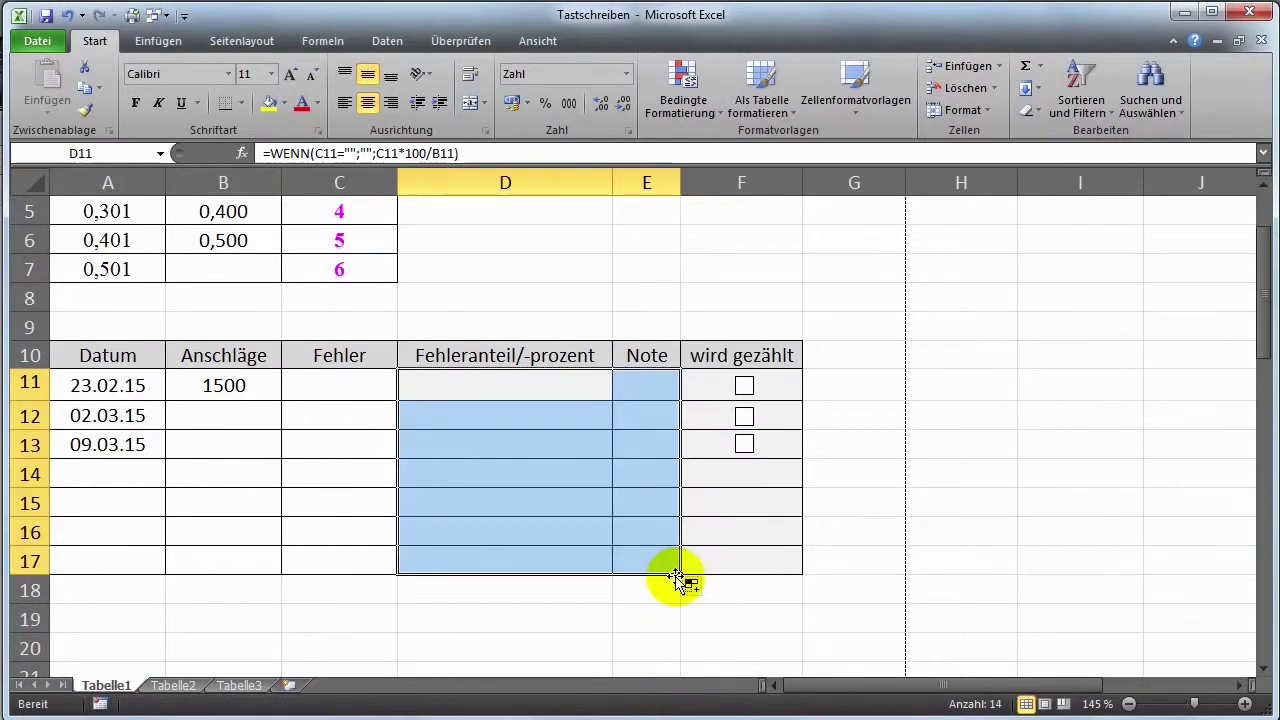
click(670, 612)
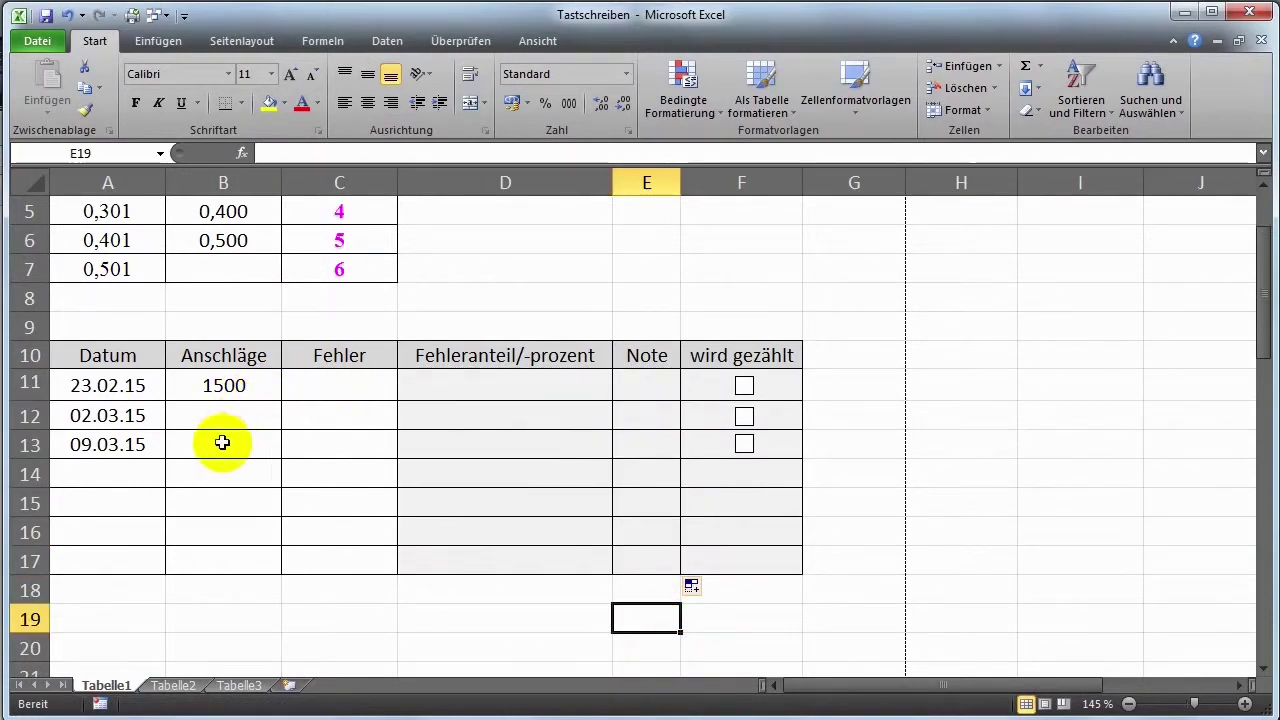
- Apply the short date format with four-digit year to A11:A17
click(130, 390)
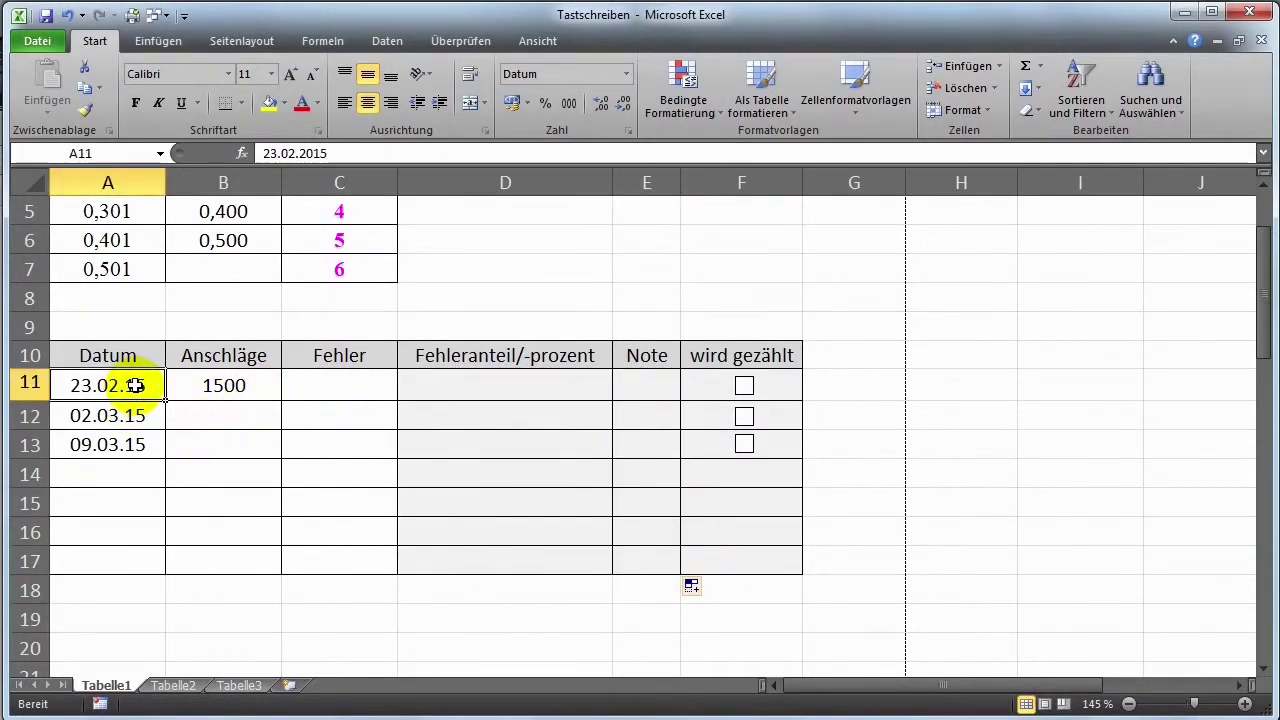
drag(136, 385, 153, 550)
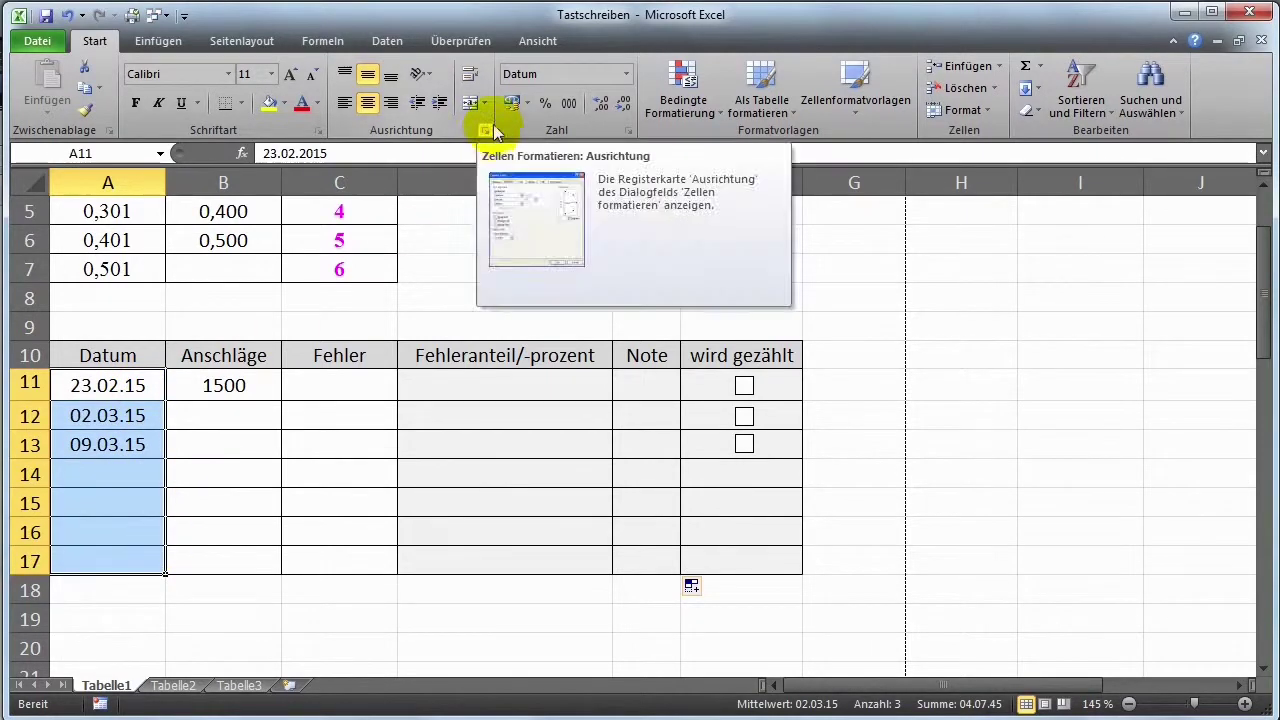
click(627, 74)
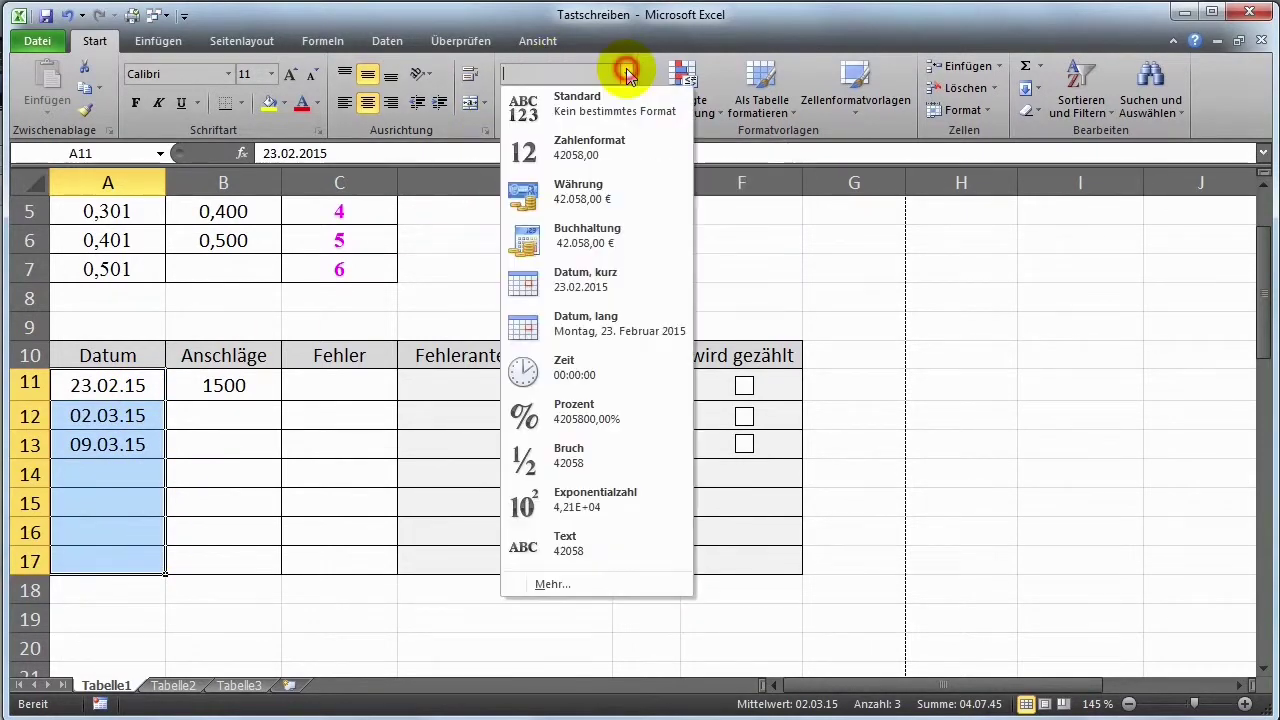
click(608, 287)
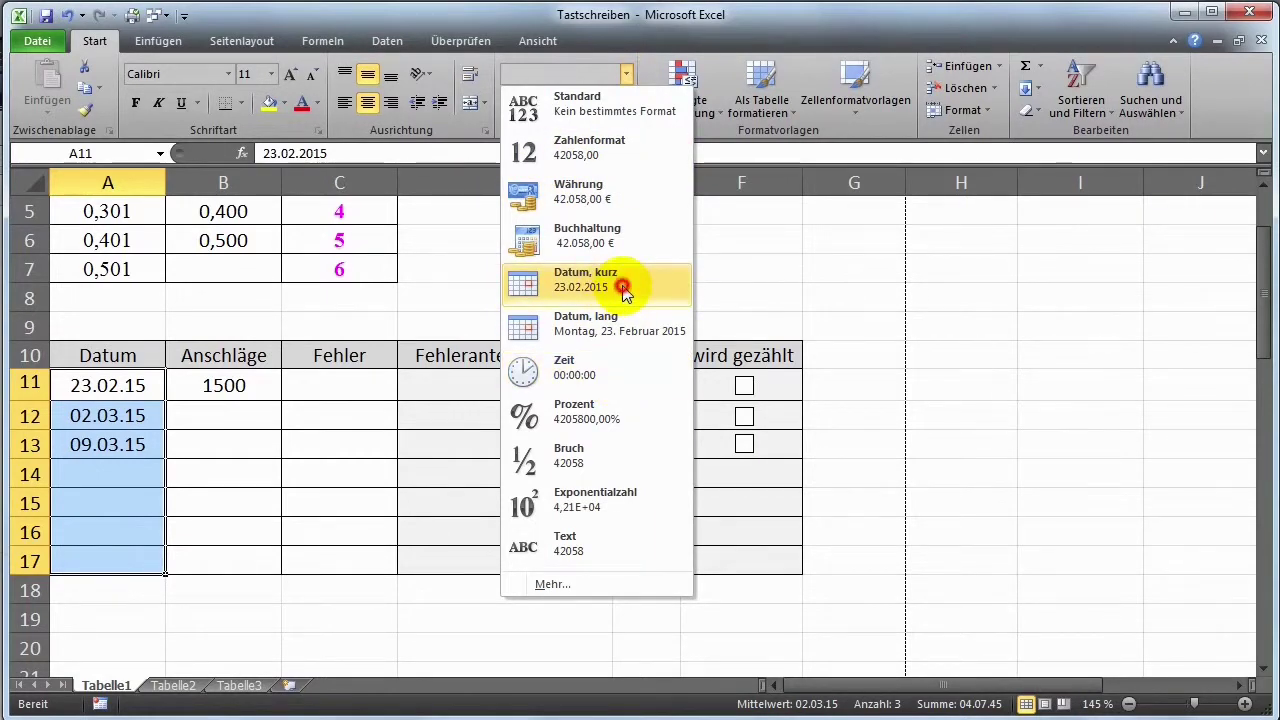
- Enter 16.3.15 in A14 so it displays as 16.03.2015
click(112, 473)
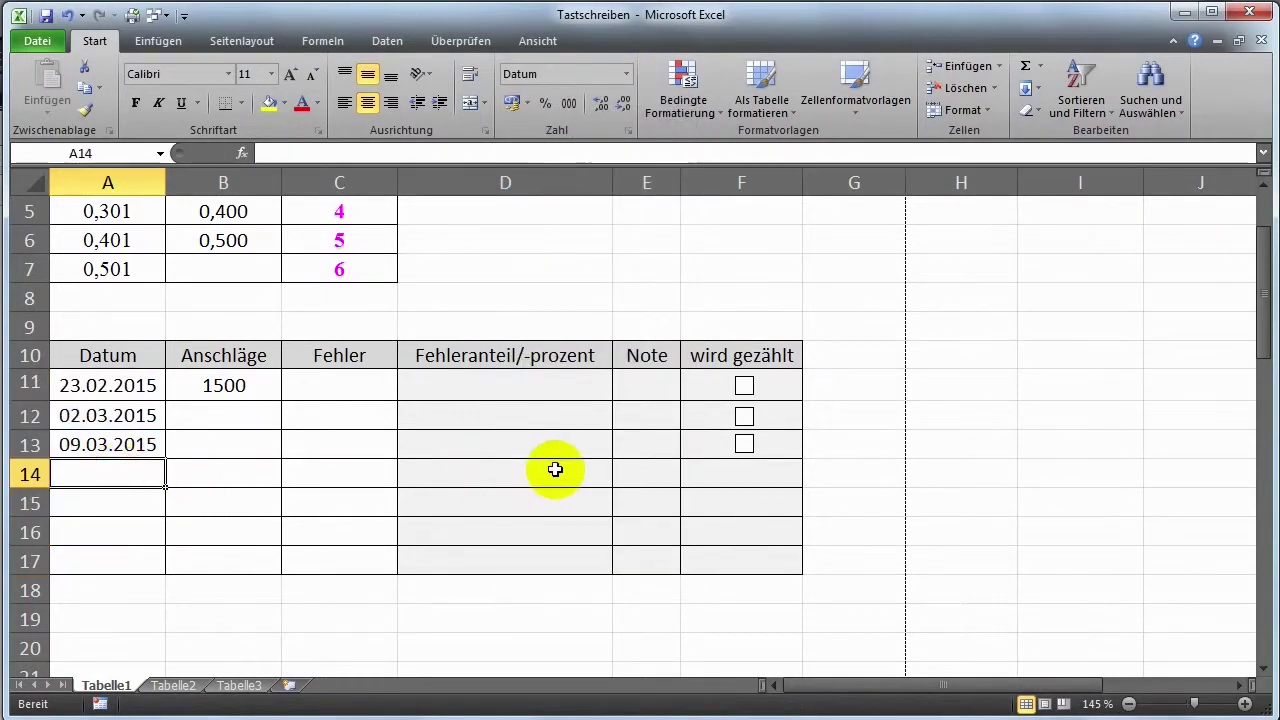
text(16)
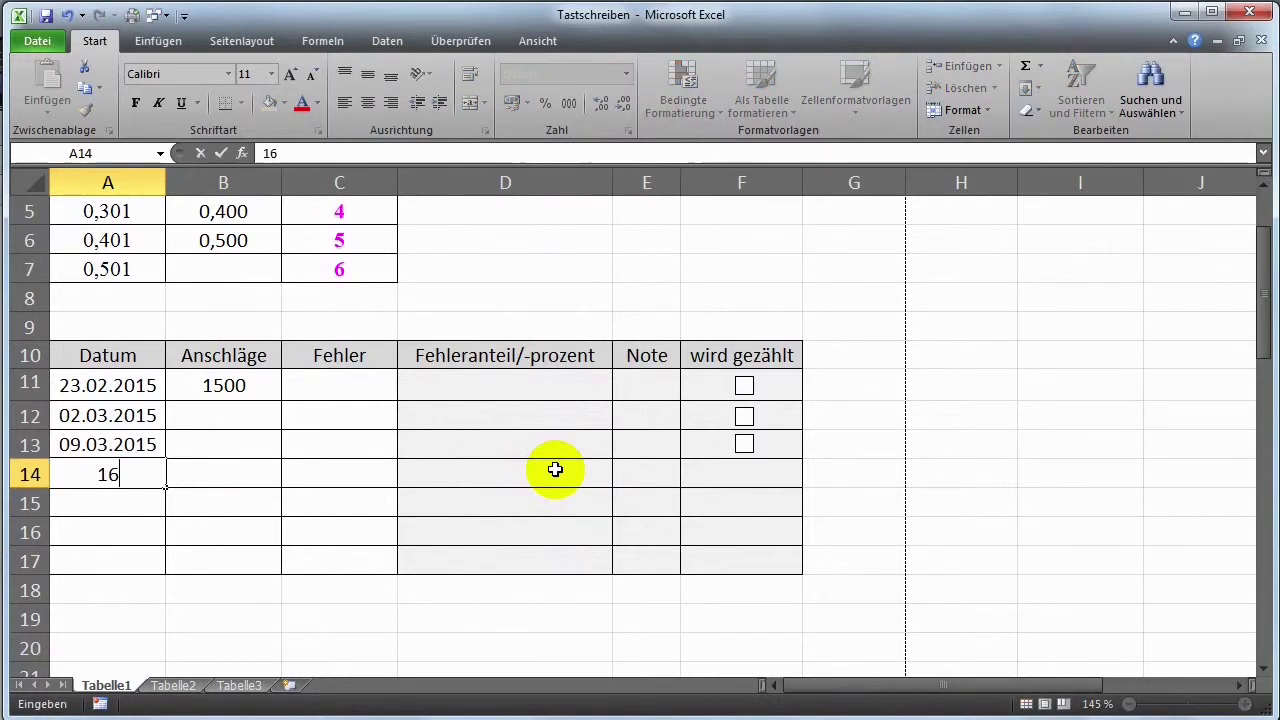
text(.3)
text(.)
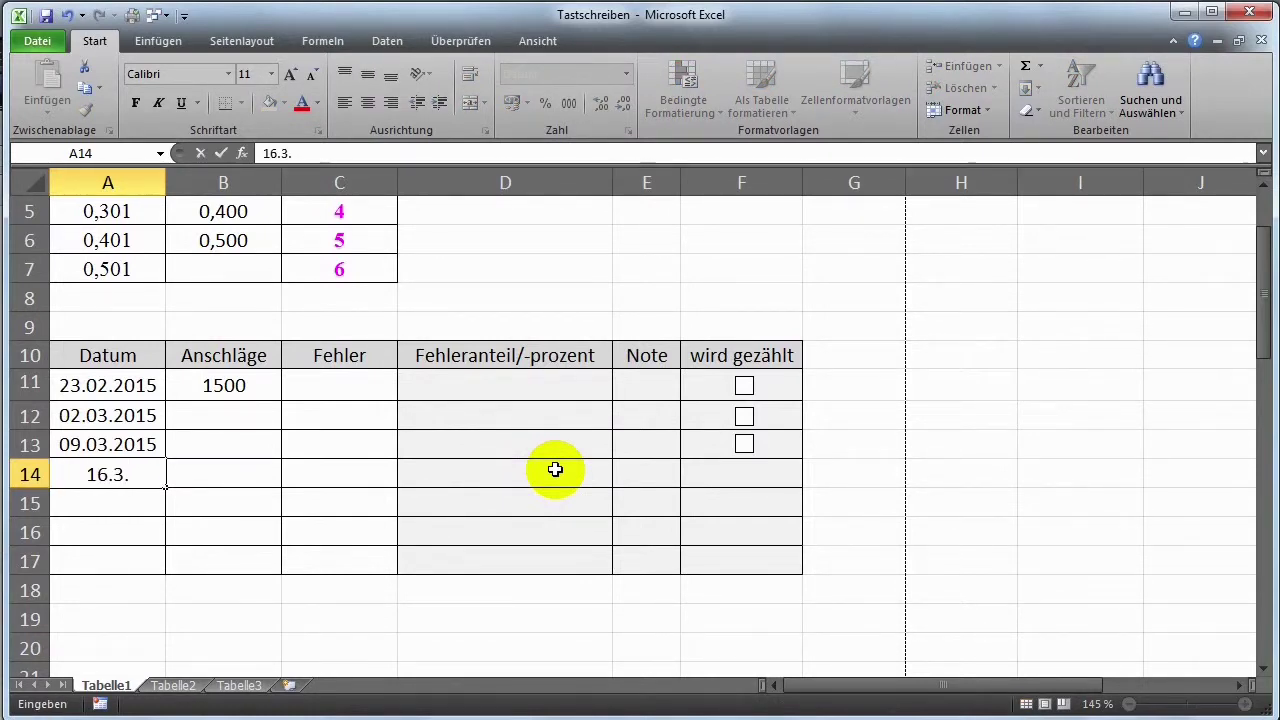
text(15)
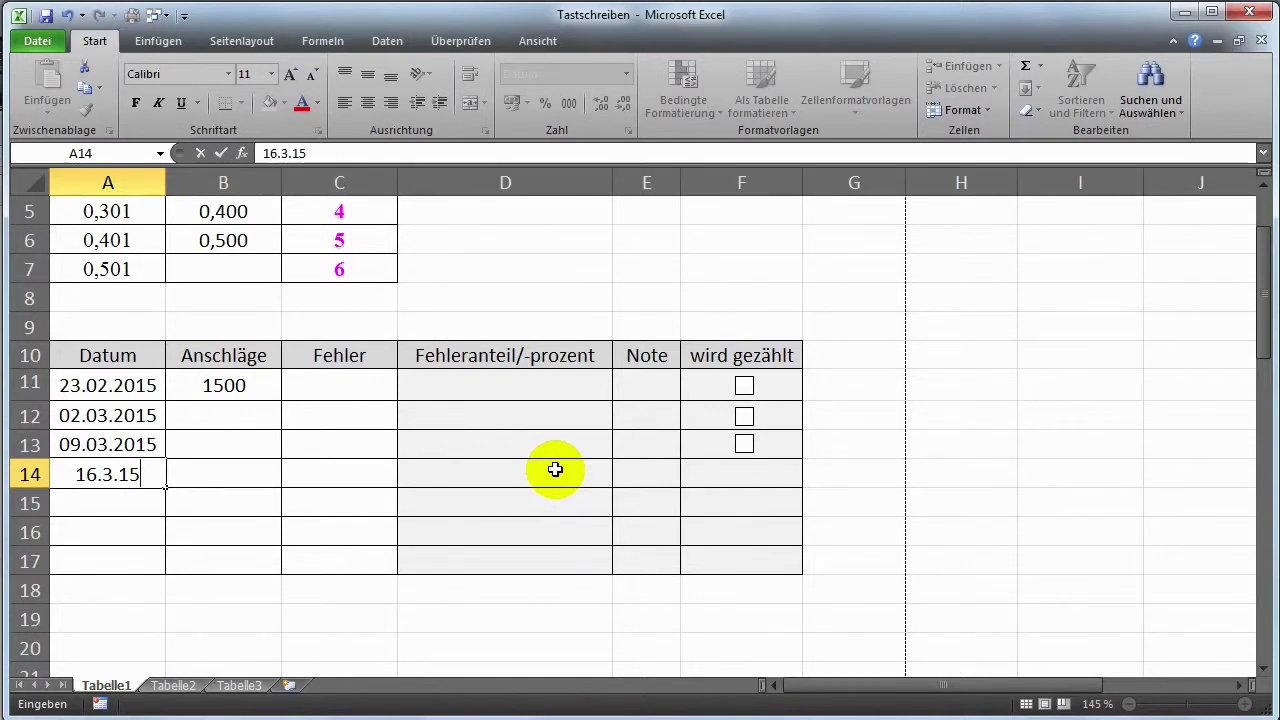
key(Tab)
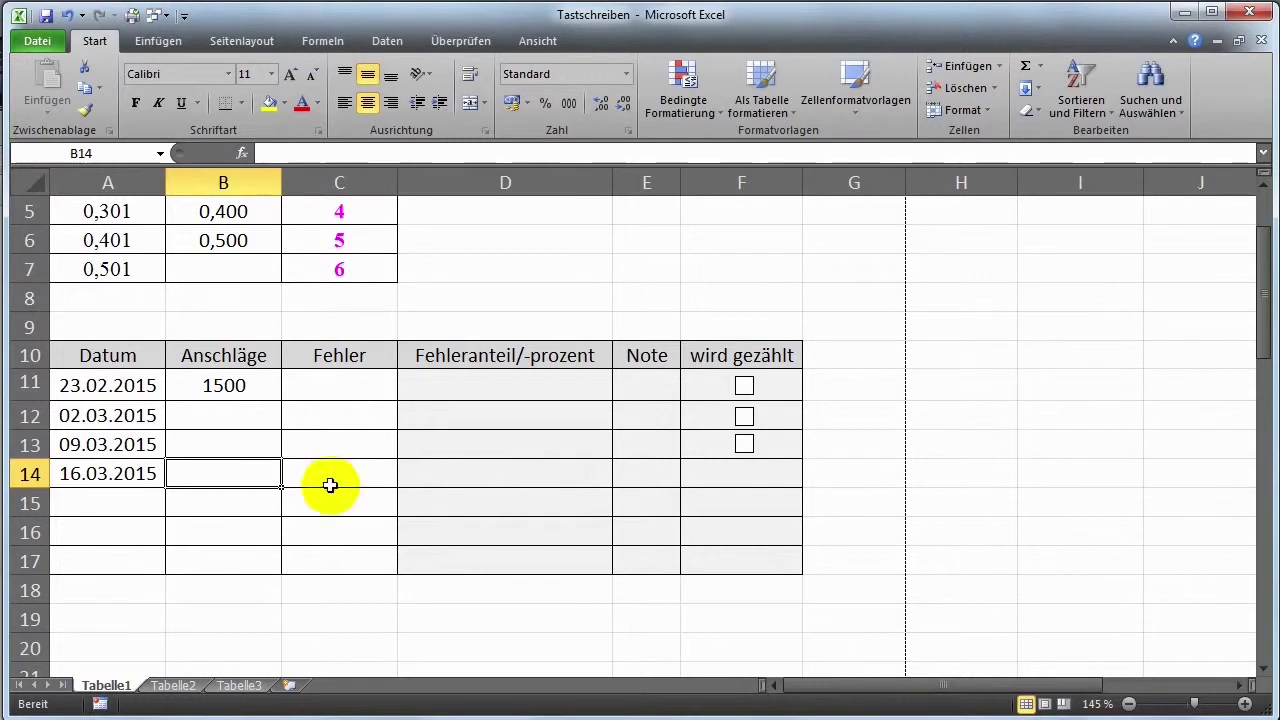
- Enter 2 errors in C11, then 2000 keystrokes with 1 error in row 12
click(357, 383)
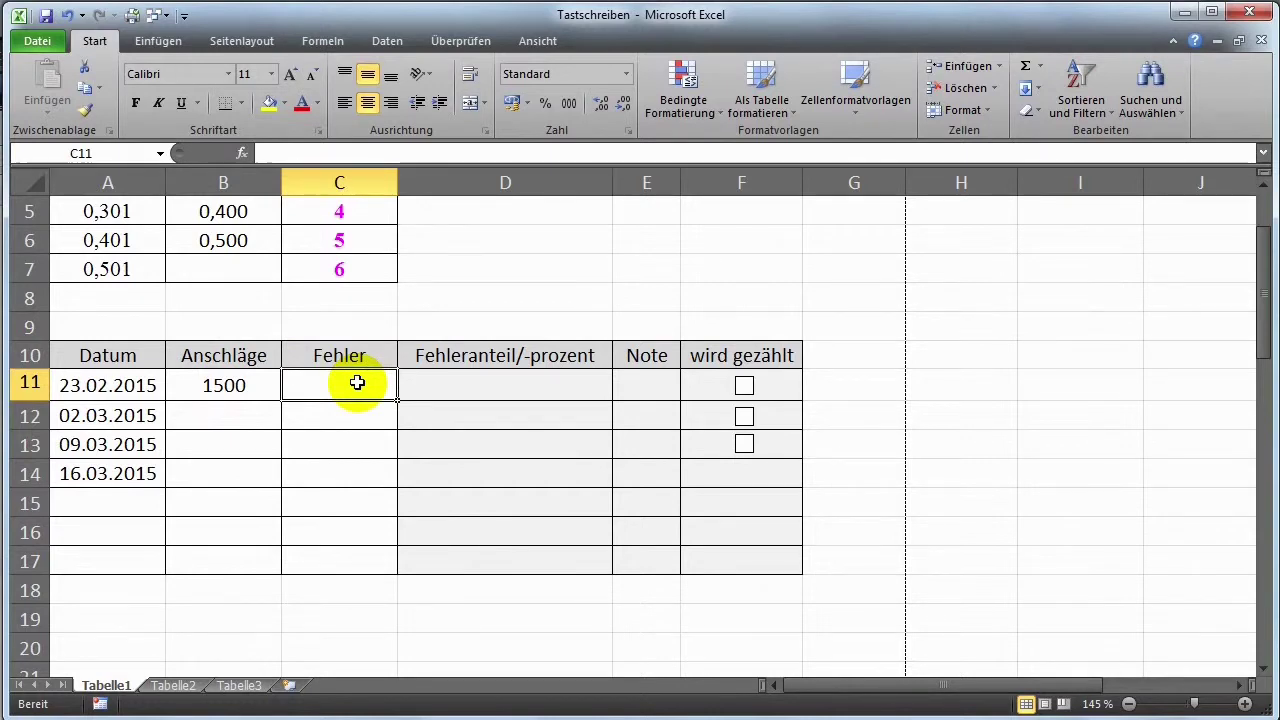
text(2)
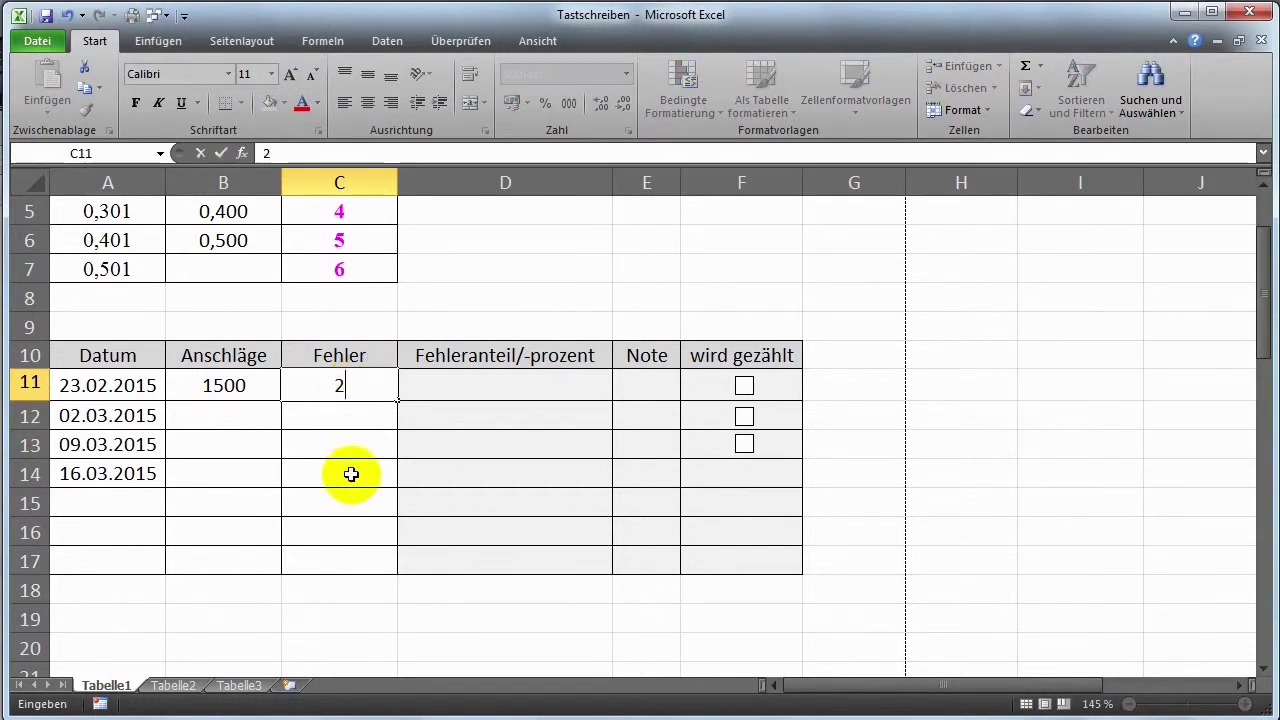
click(347, 472)
click(234, 414)
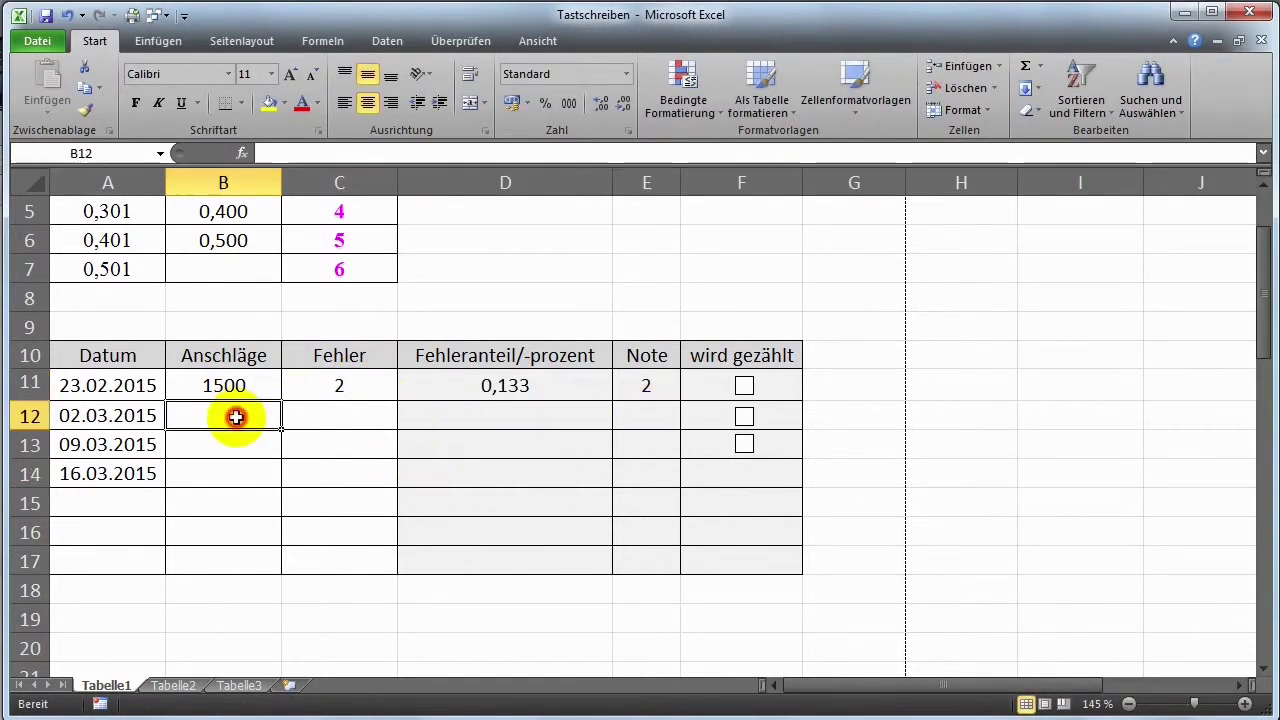
text(2000)
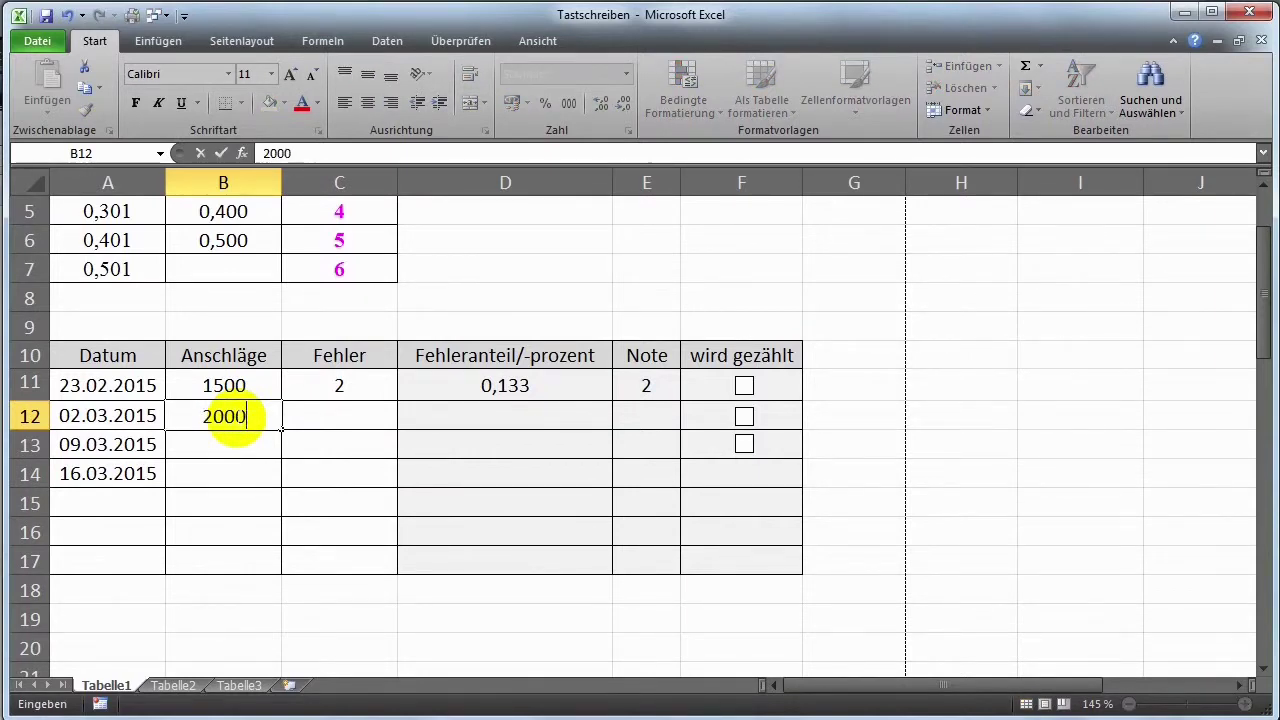
key(Tab)
text(1)
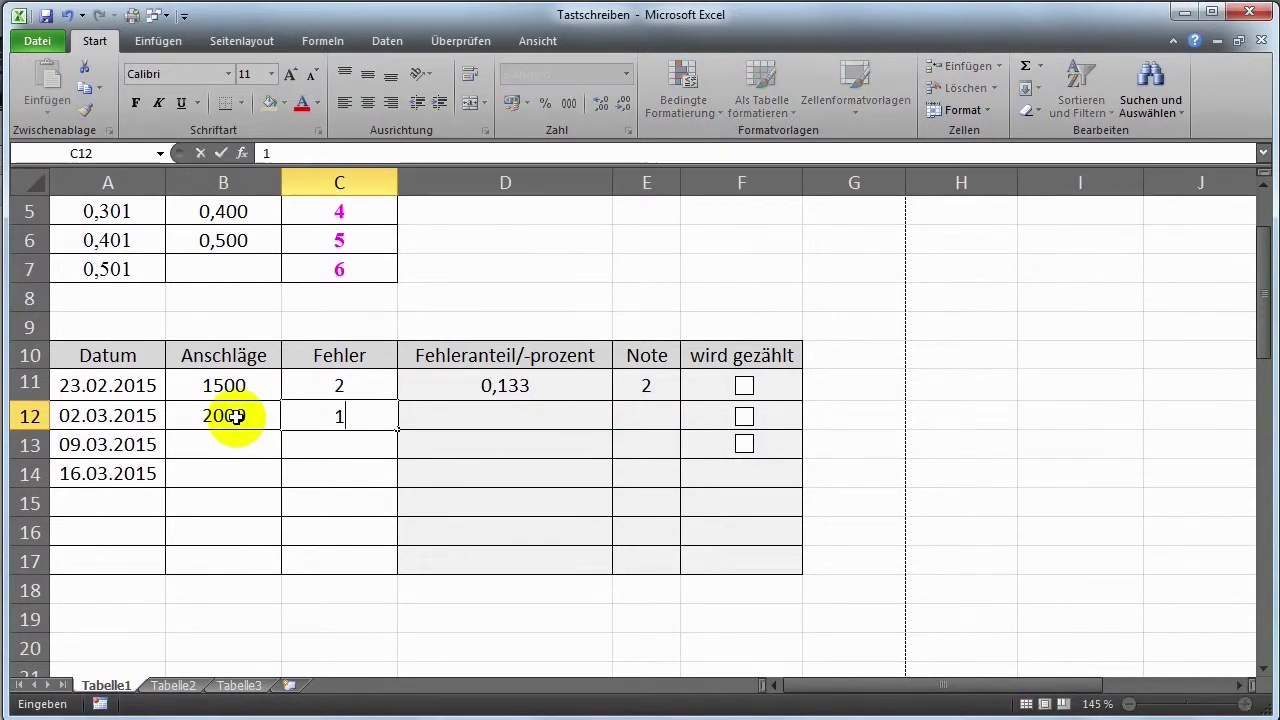
key(Tab)
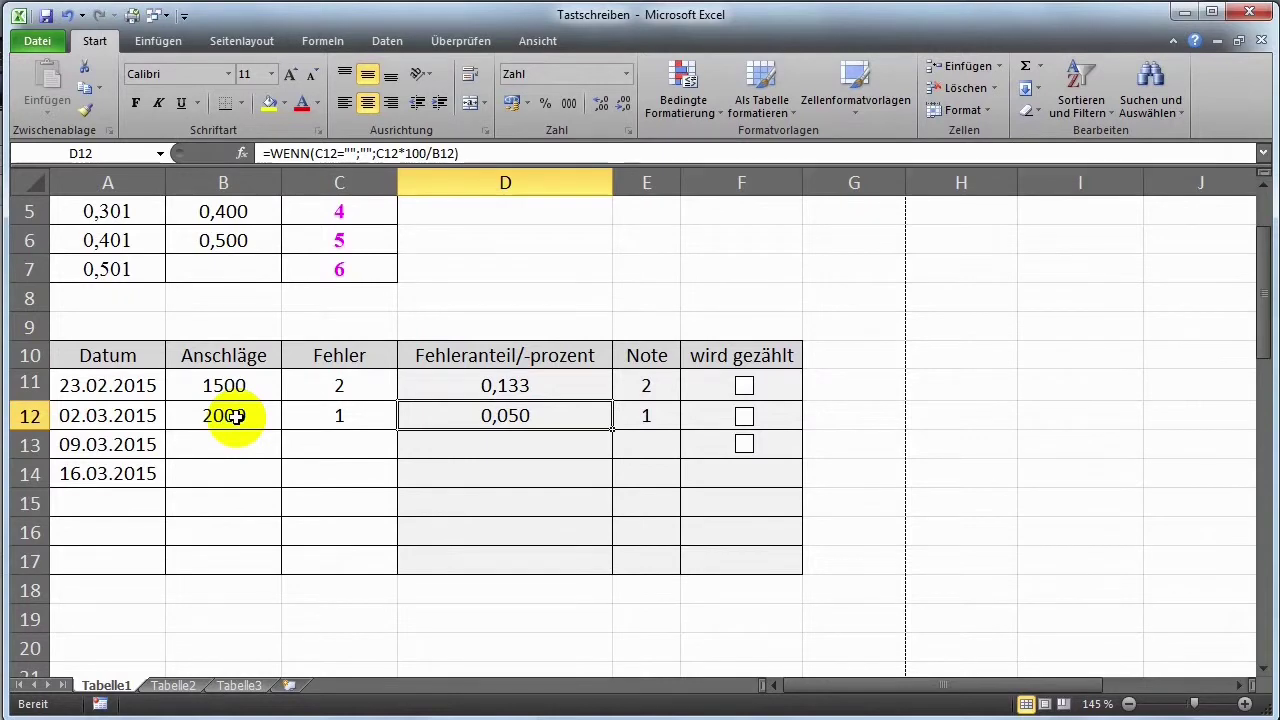
- Enter 1800 keystrokes with 2 errors in row 13
click(233, 447)
text(18)
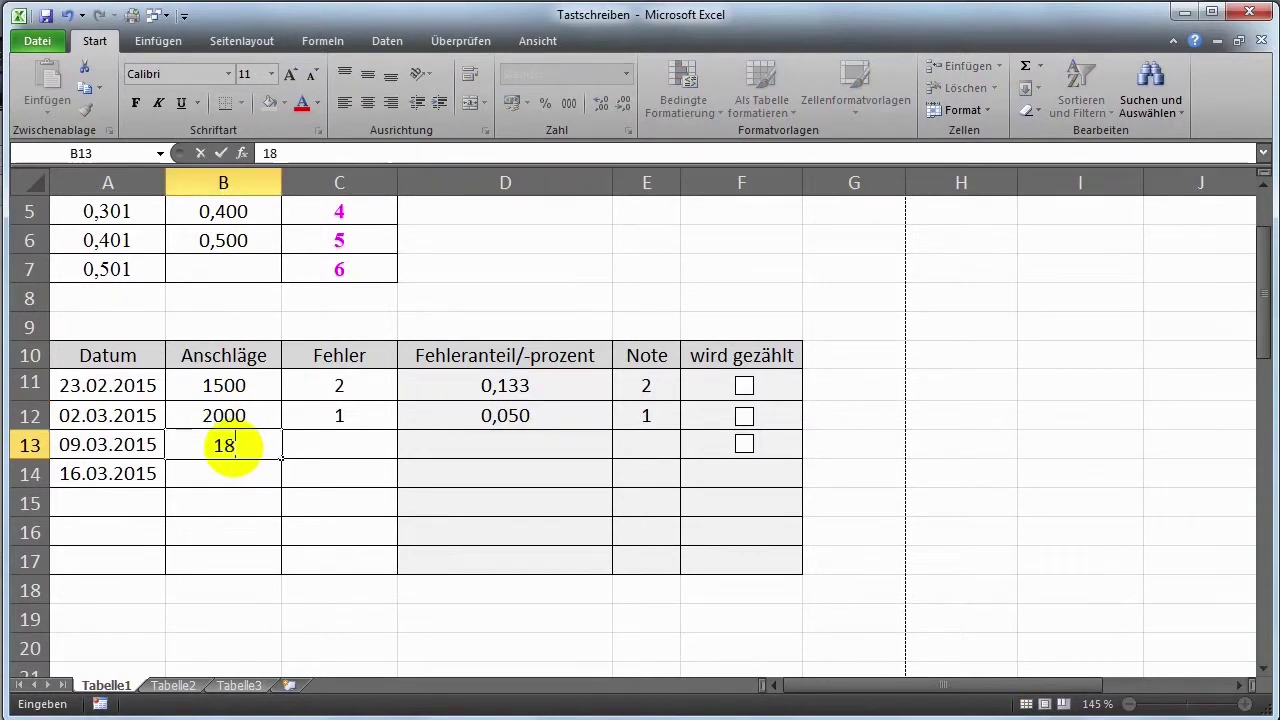
text(00)
key(Tab)
text(2)
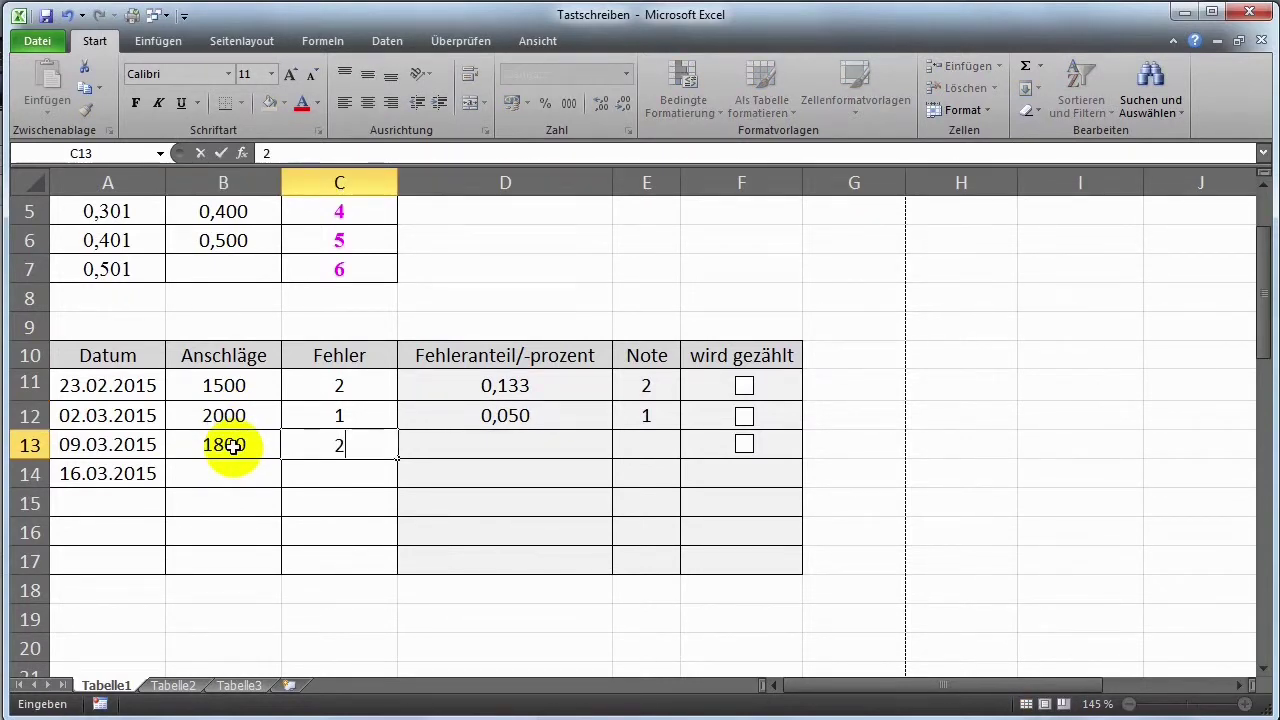
key(Return)
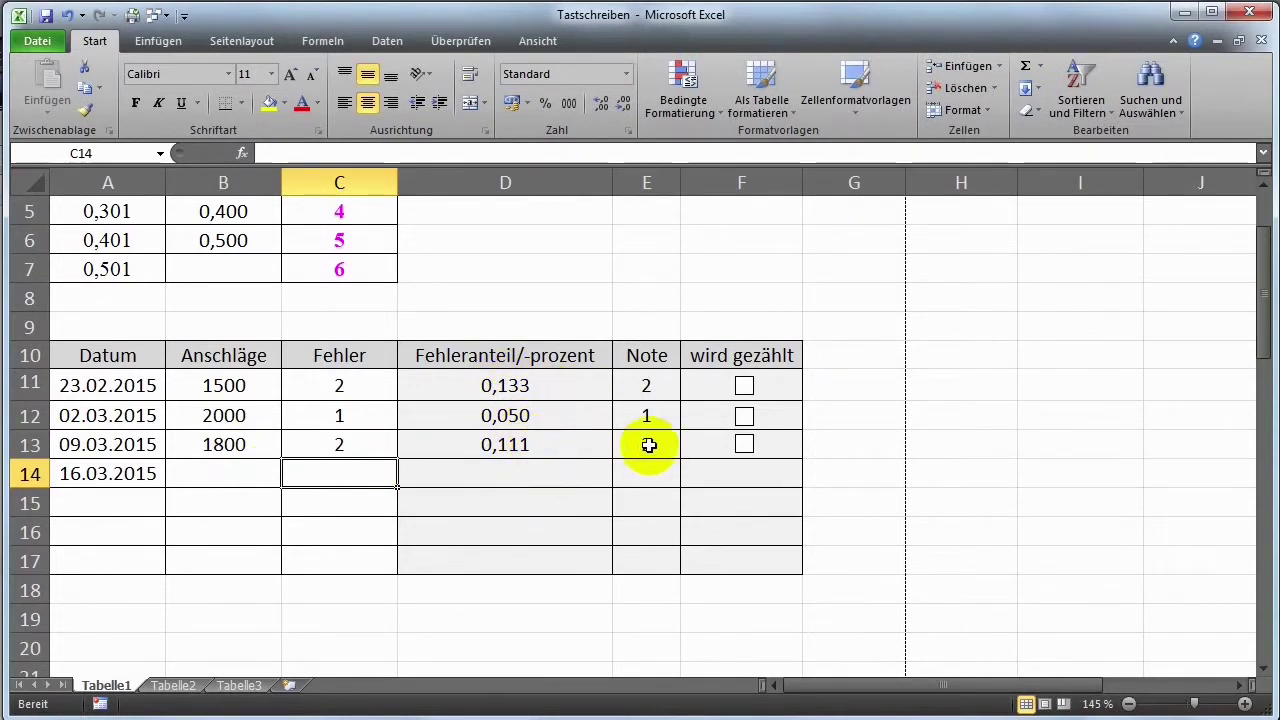
- Tick the F11 'wird gezählt' checkbox and enable the Entwicklertools ribbon tab in Excel Options
click(744, 385)
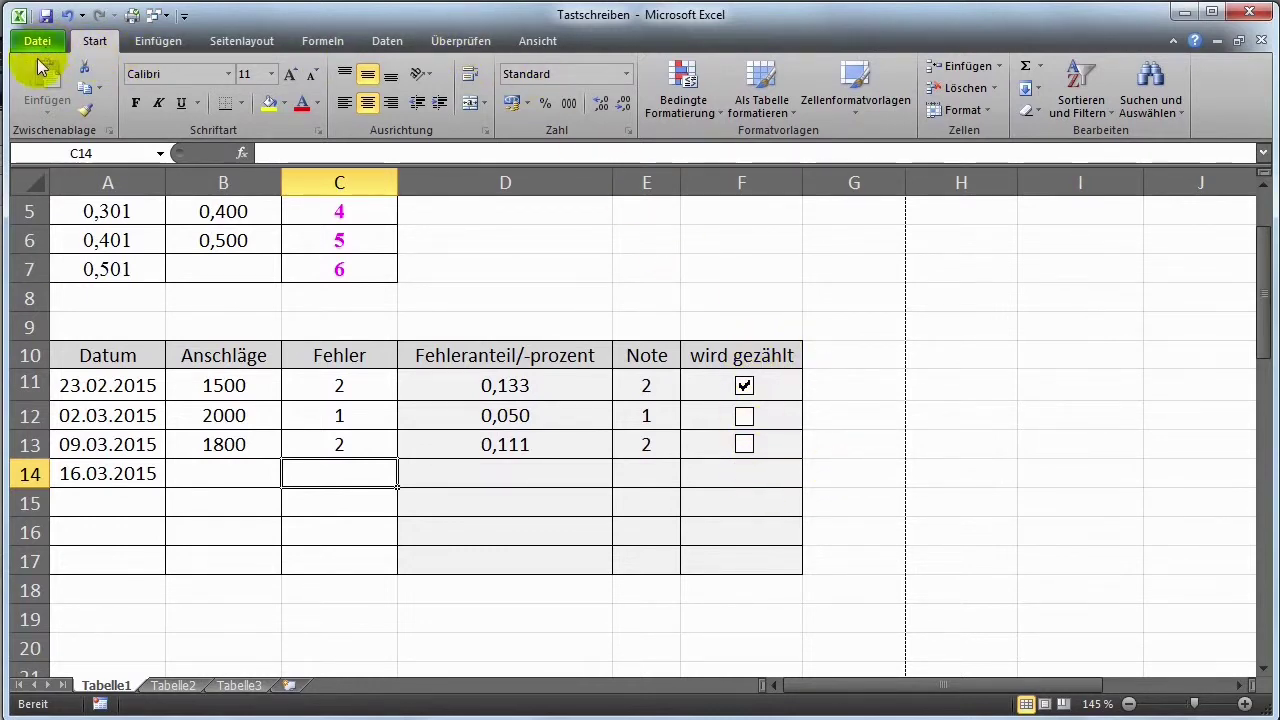
click(45, 41)
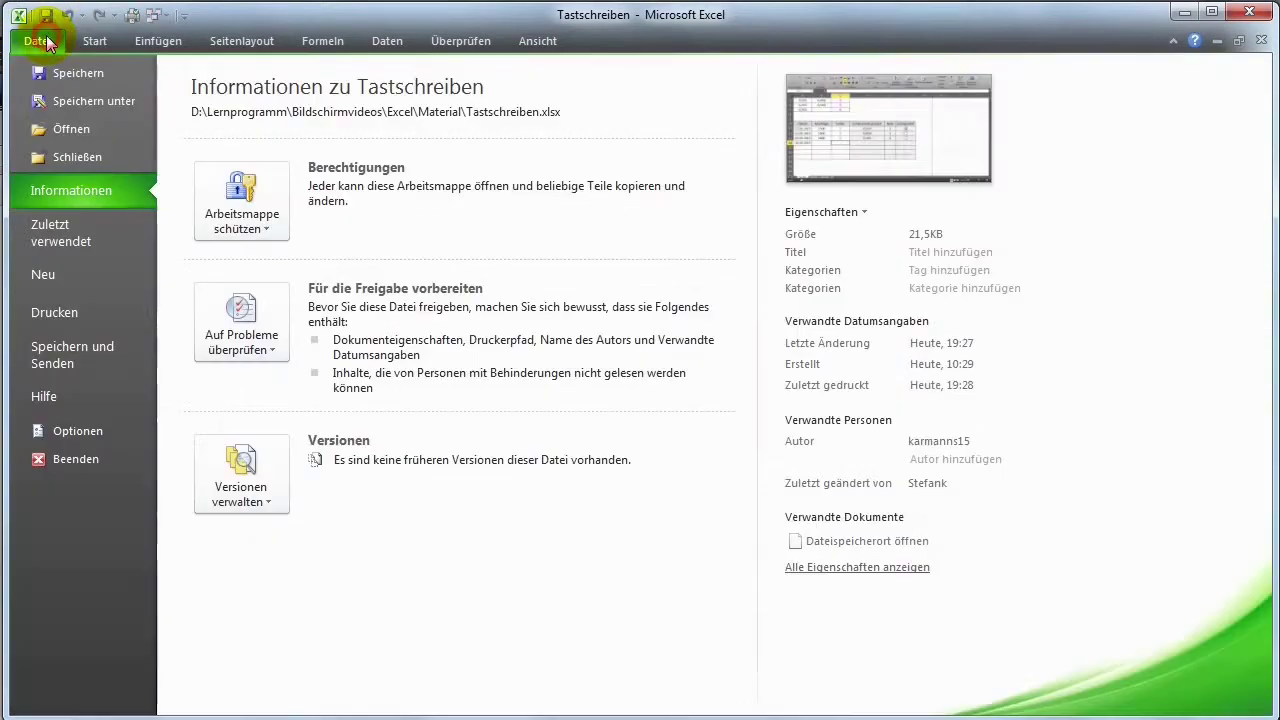
click(81, 434)
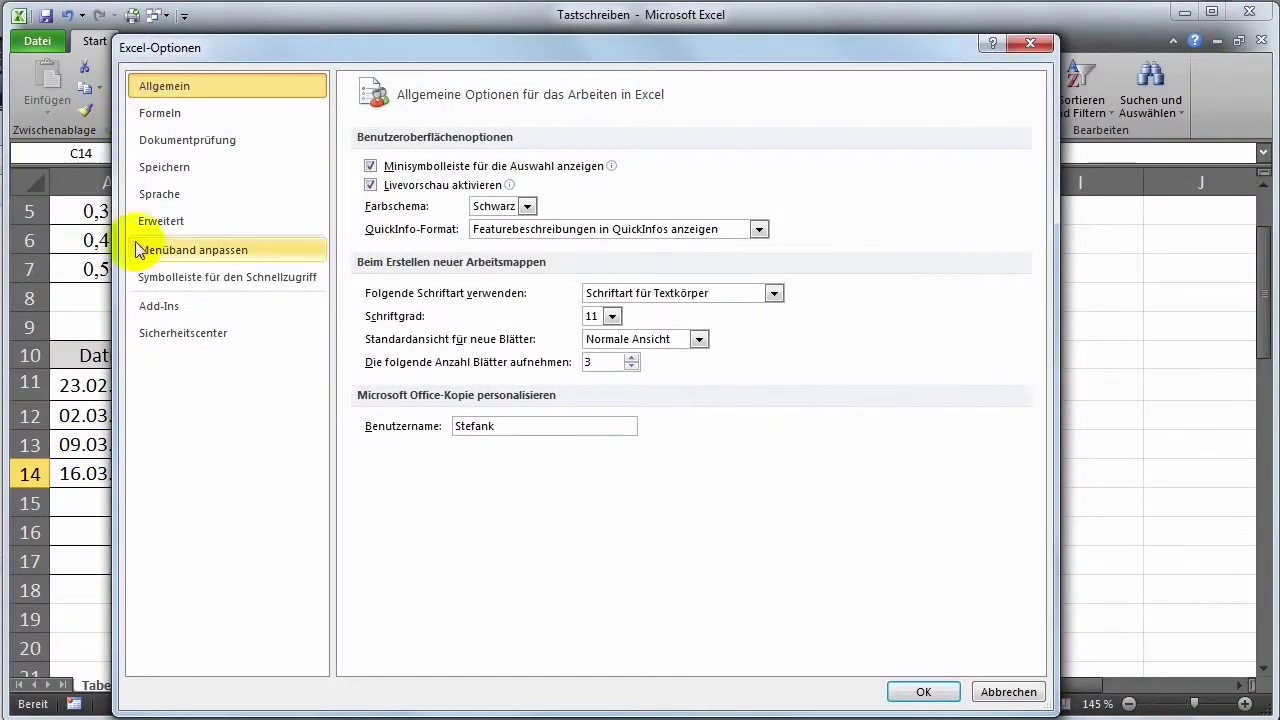
click(167, 254)
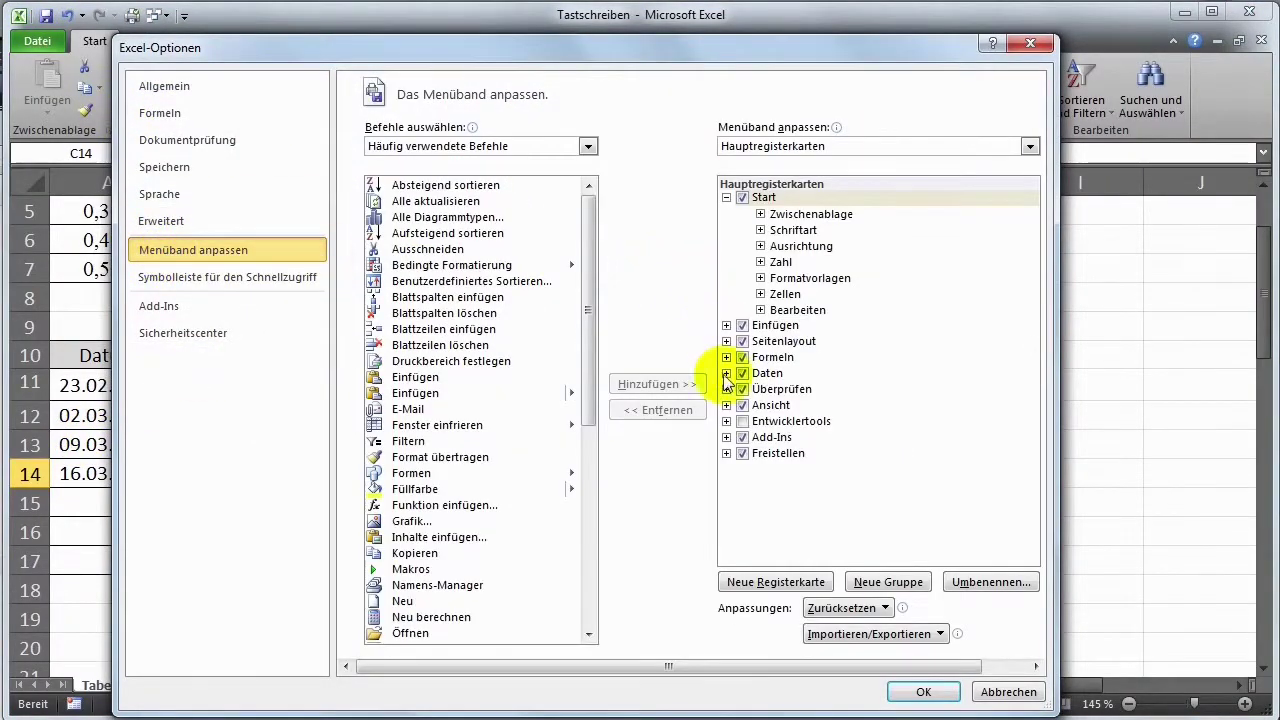
click(743, 423)
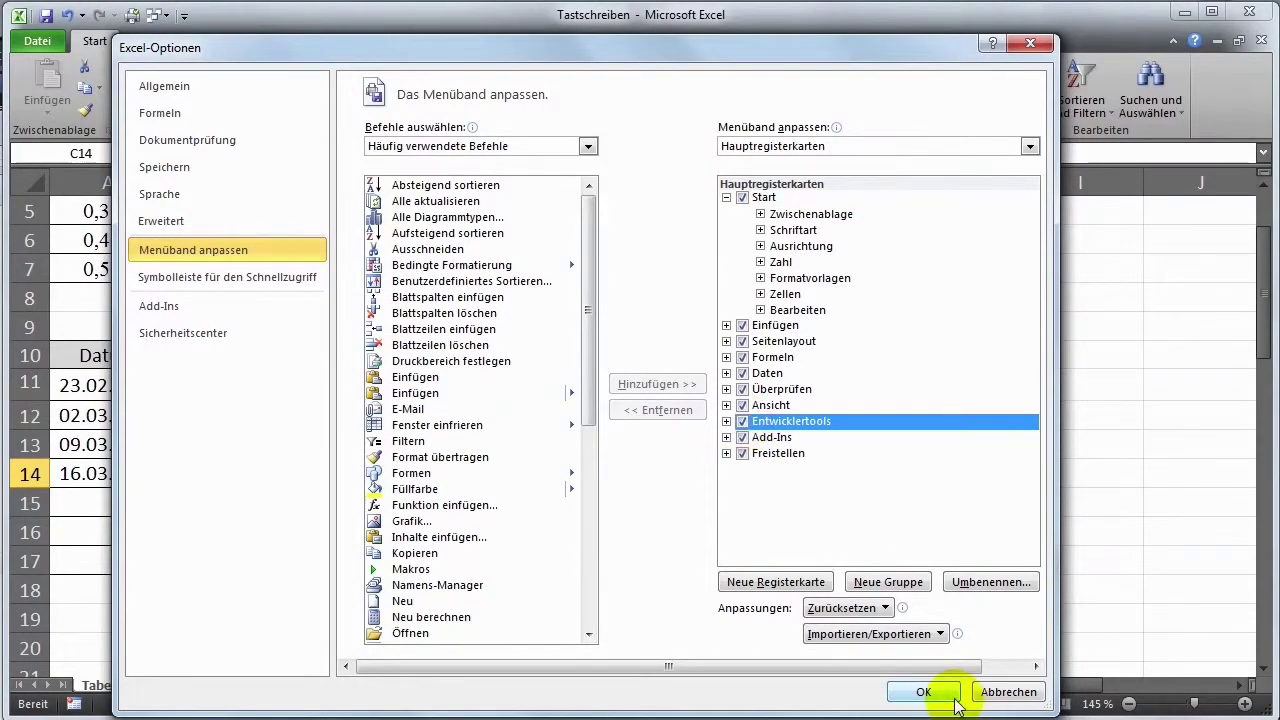
click(924, 691)
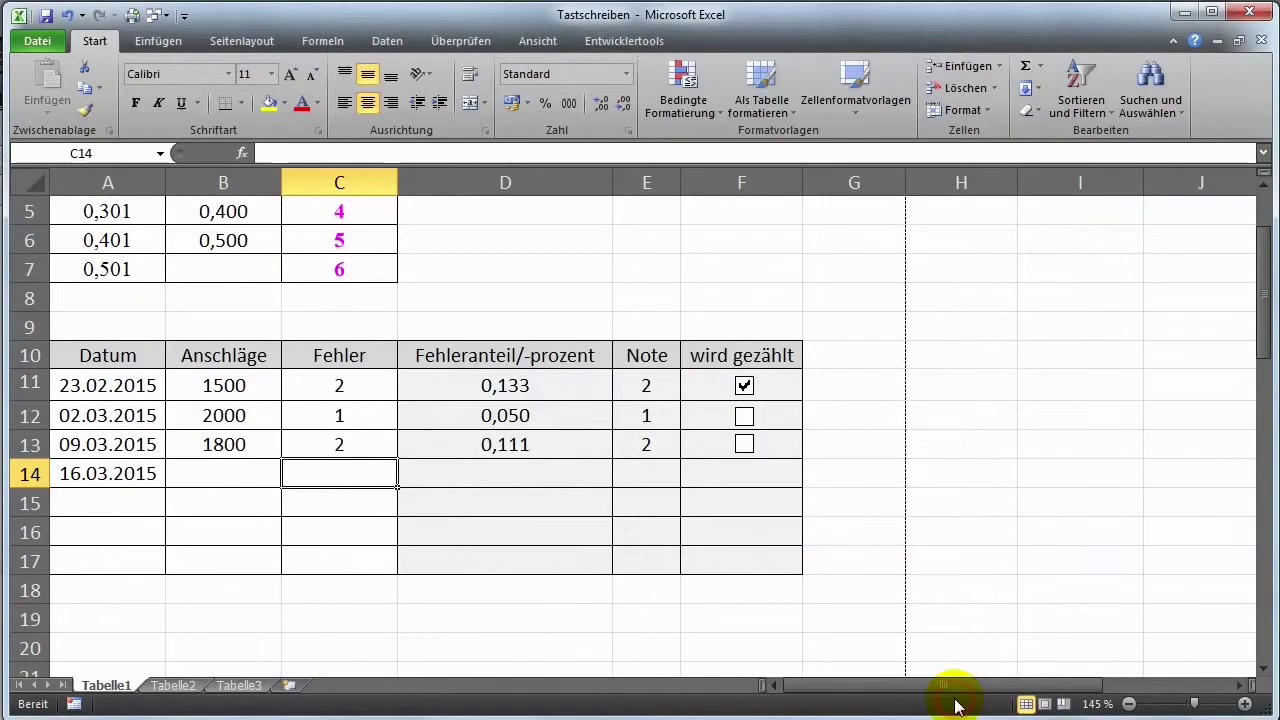
- Draw a form checkbox in cell F14 and delete its label text
click(636, 42)
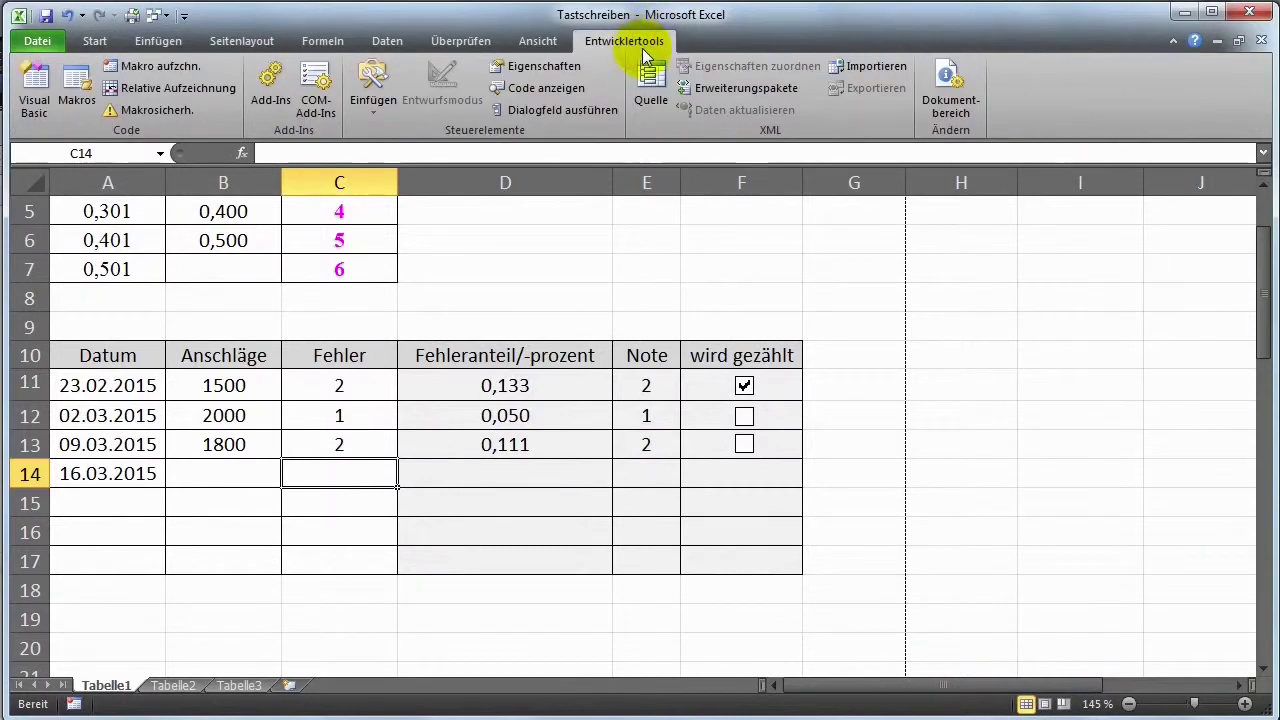
click(378, 106)
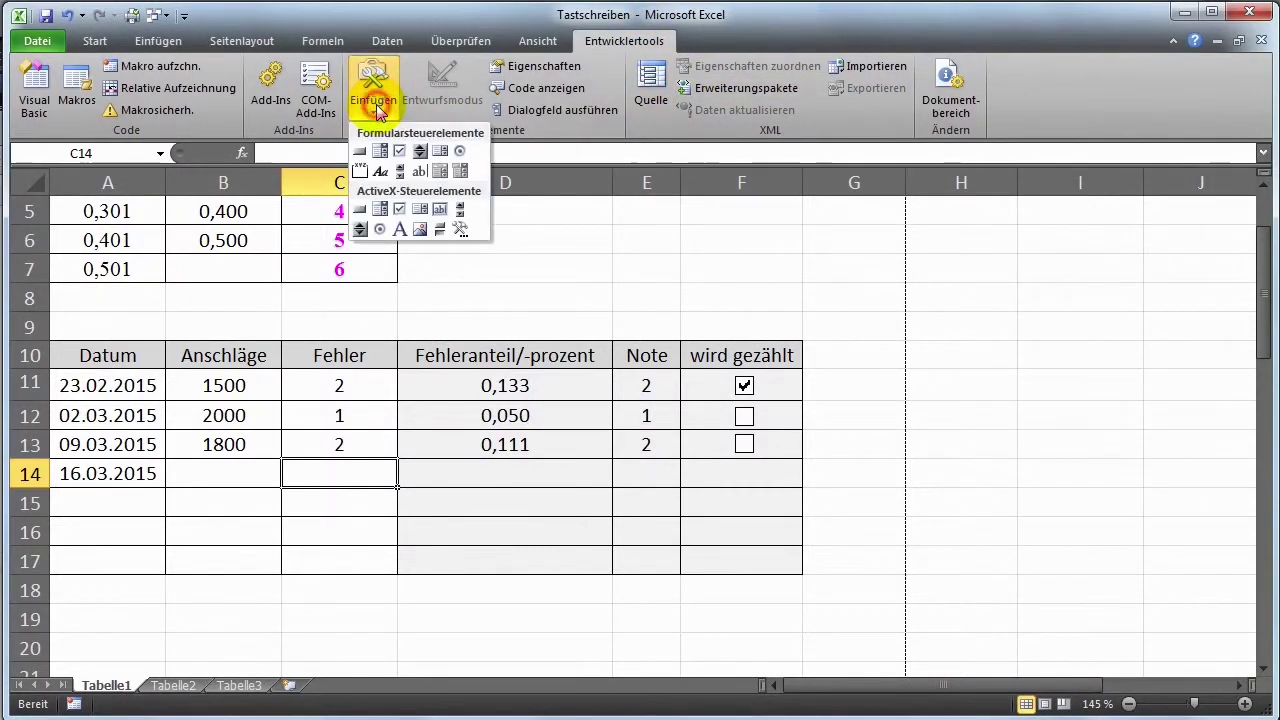
click(404, 150)
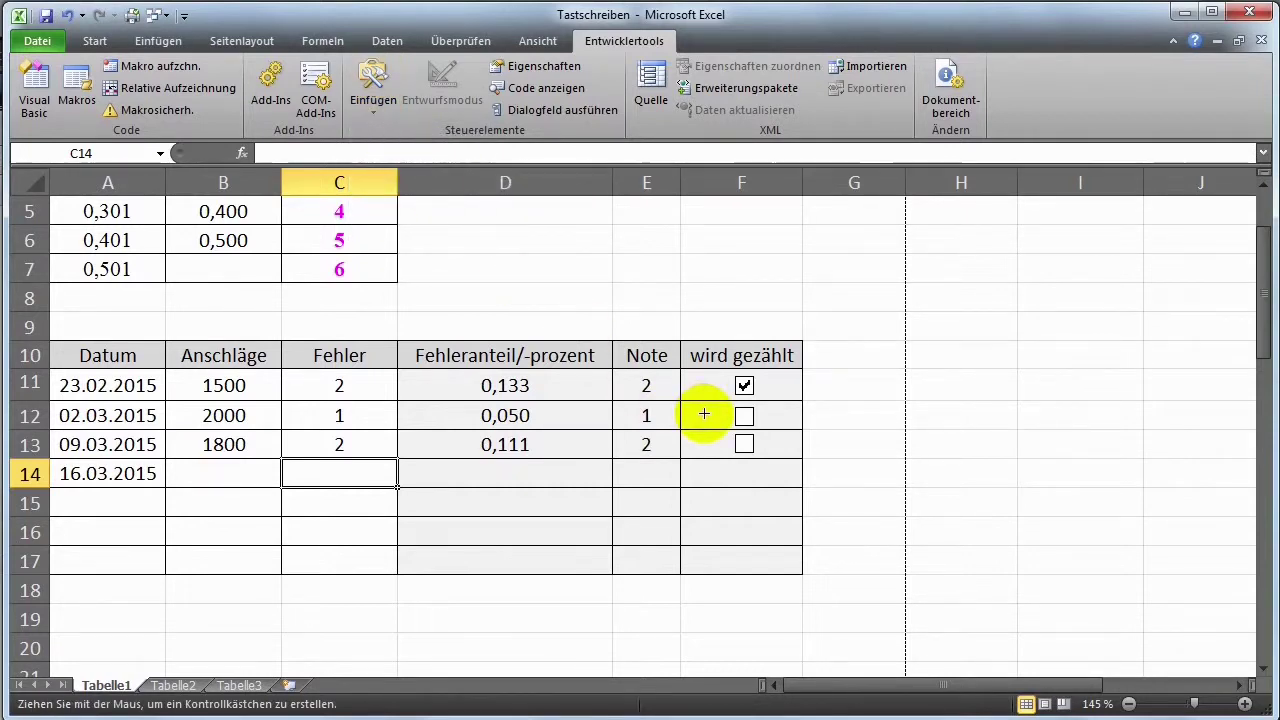
drag(736, 465, 757, 480)
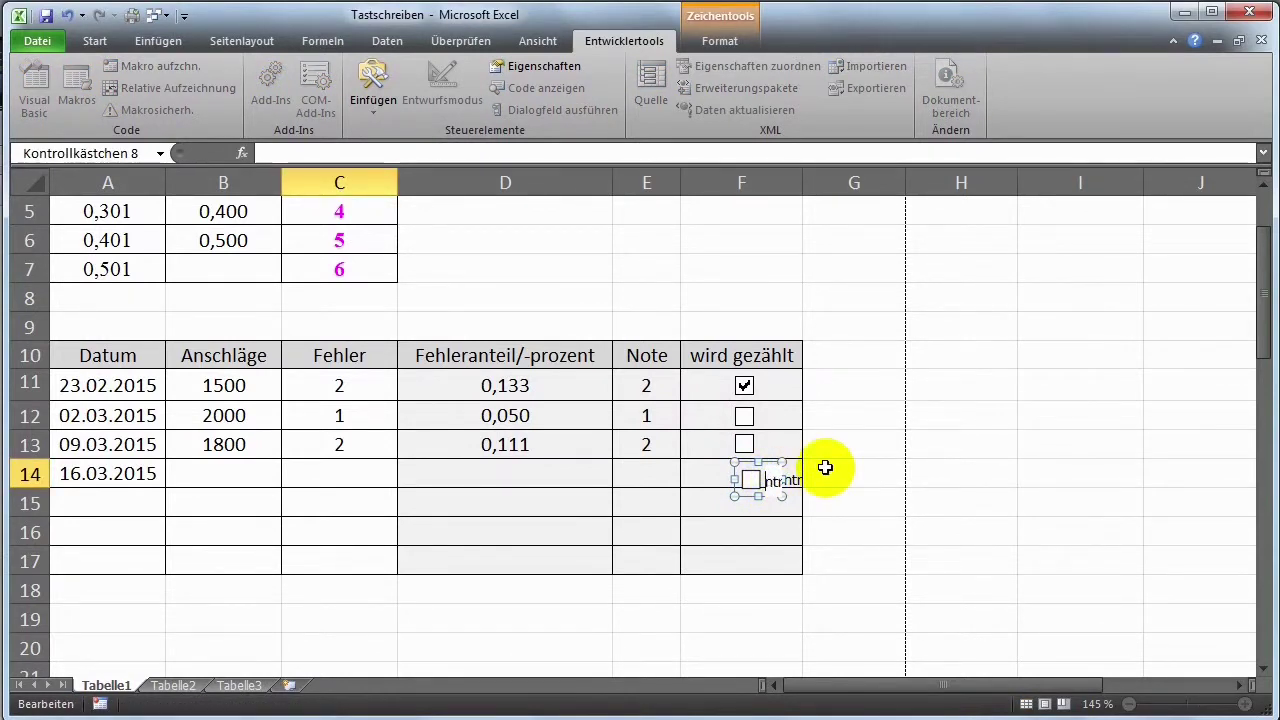
key(Delete)
key(Delete)
key(Delete)
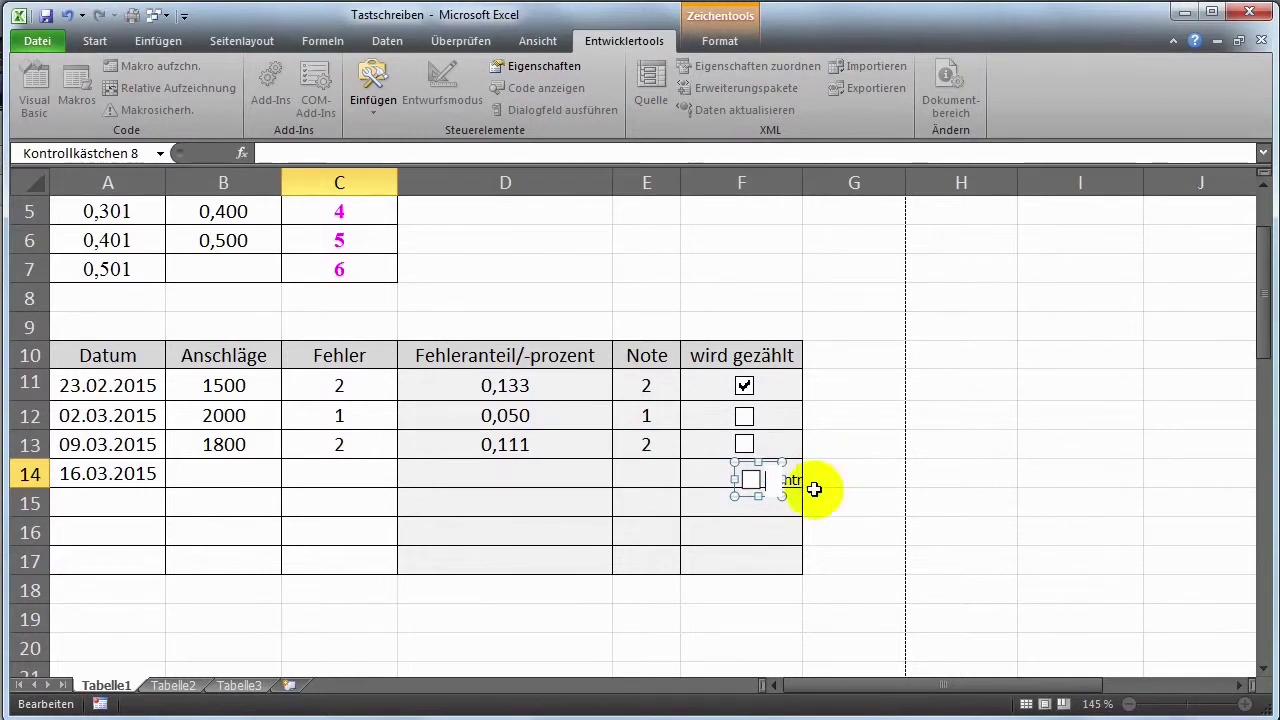
click(780, 528)
- Align the new checkbox with the boxes above, then tick and untick it to test
right_click(763, 481)
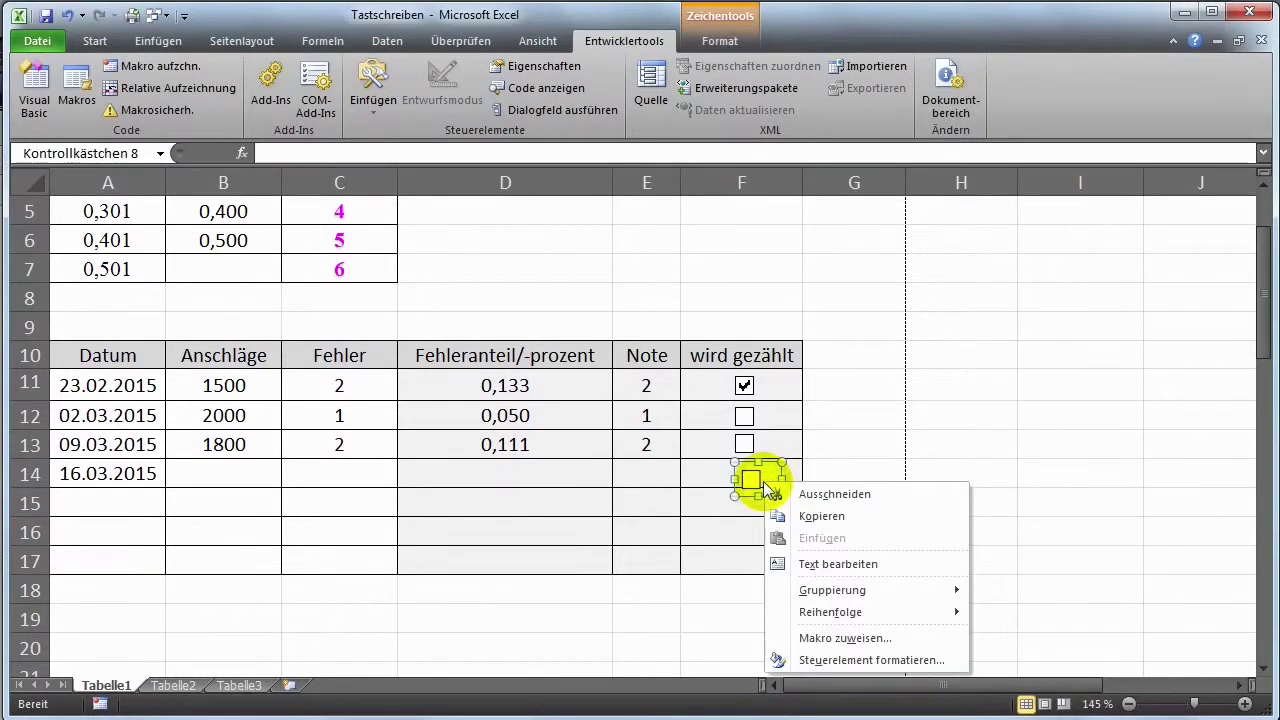
click(745, 492)
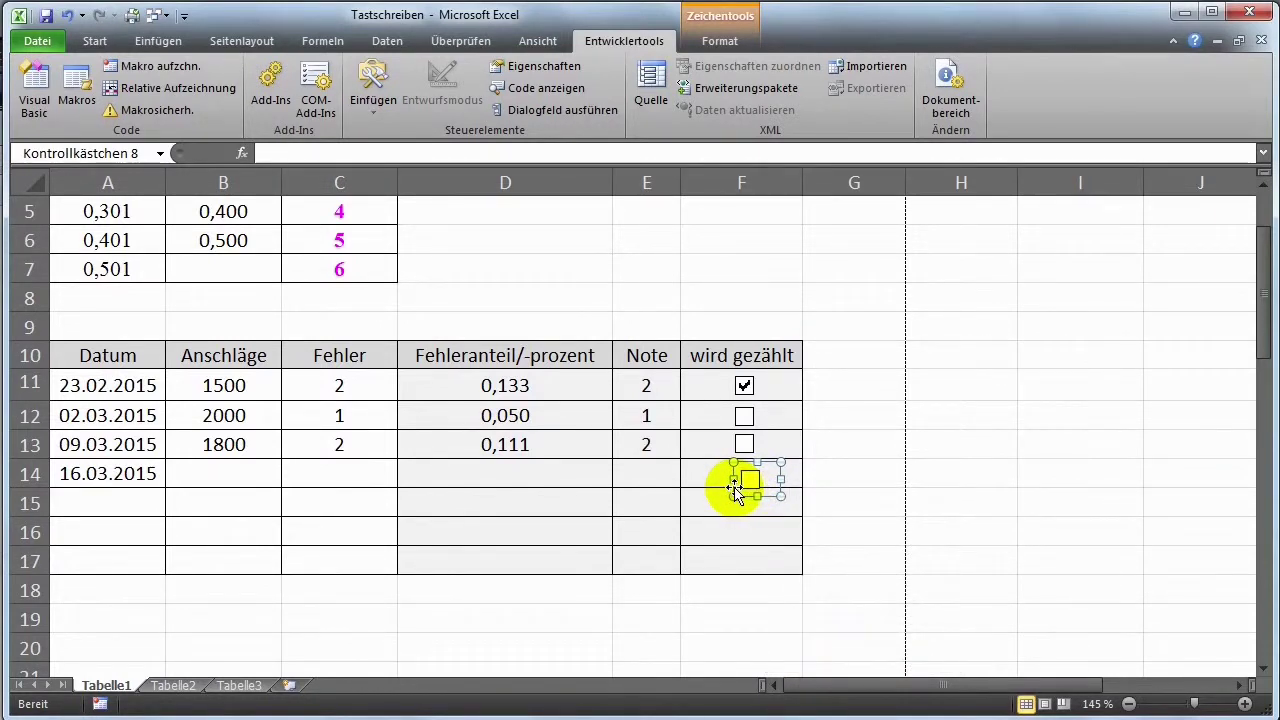
drag(734, 490, 733, 487)
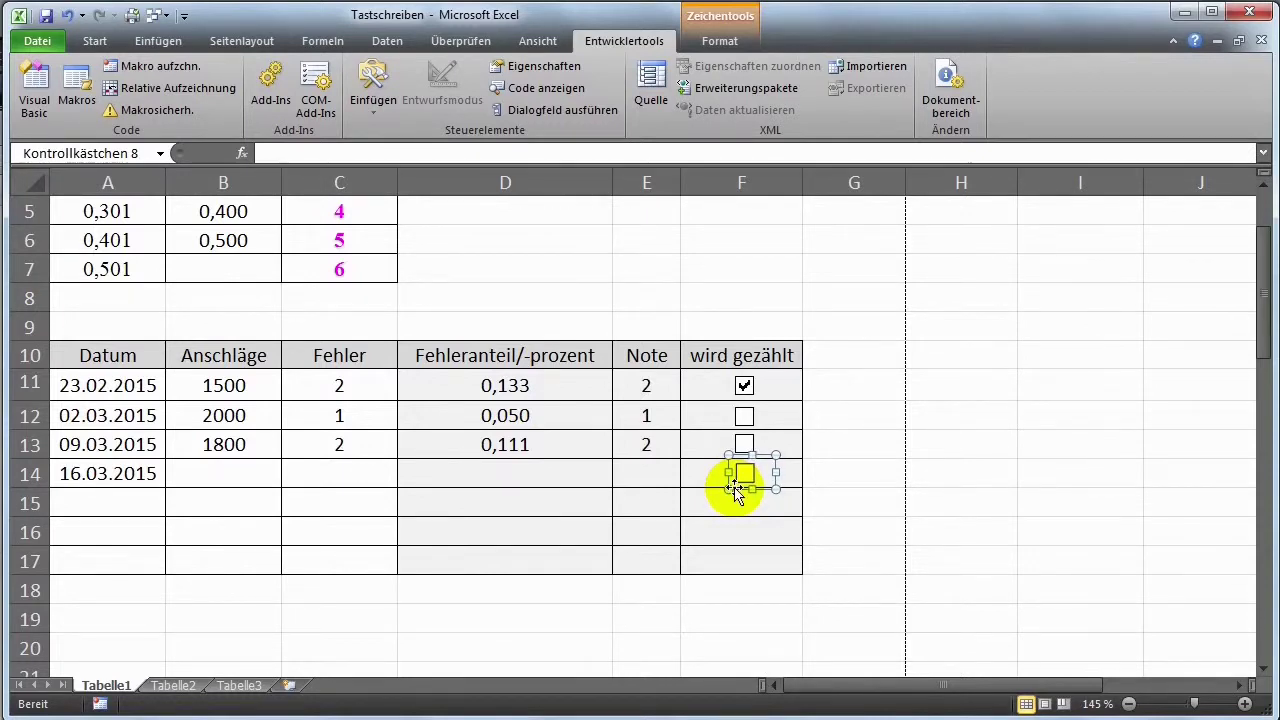
click(879, 477)
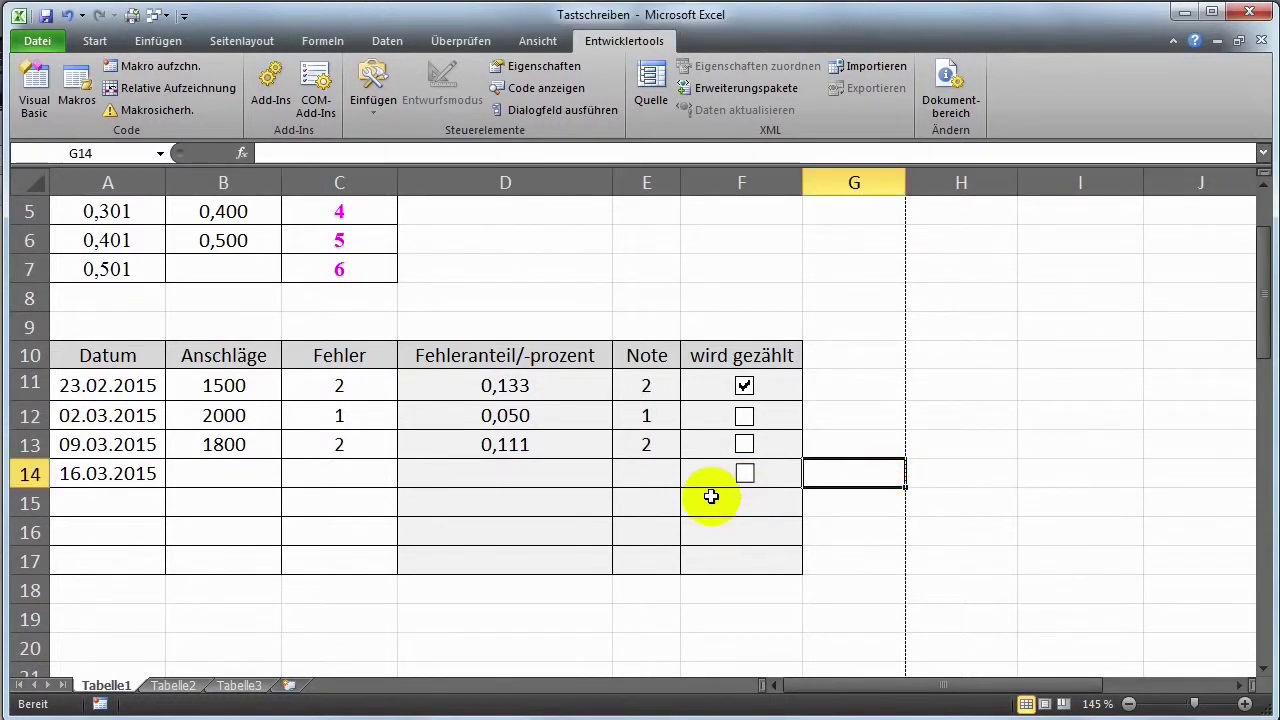
click(744, 475)
click(745, 475)
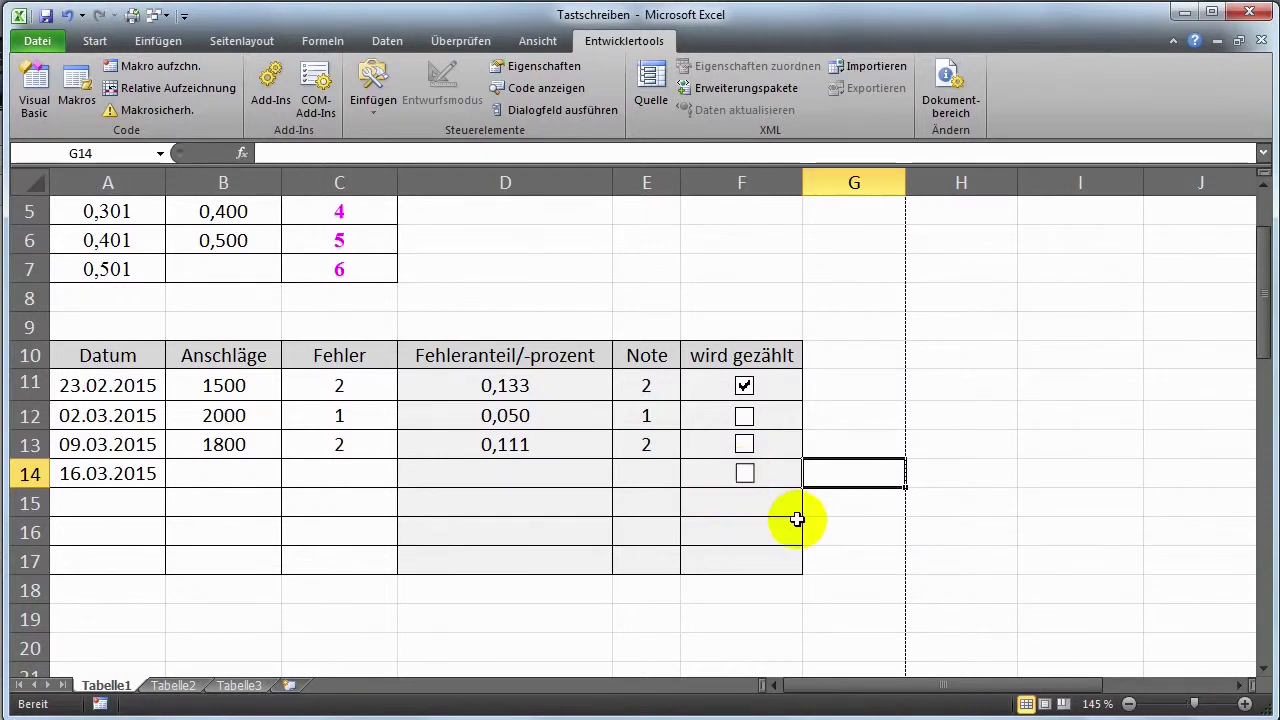